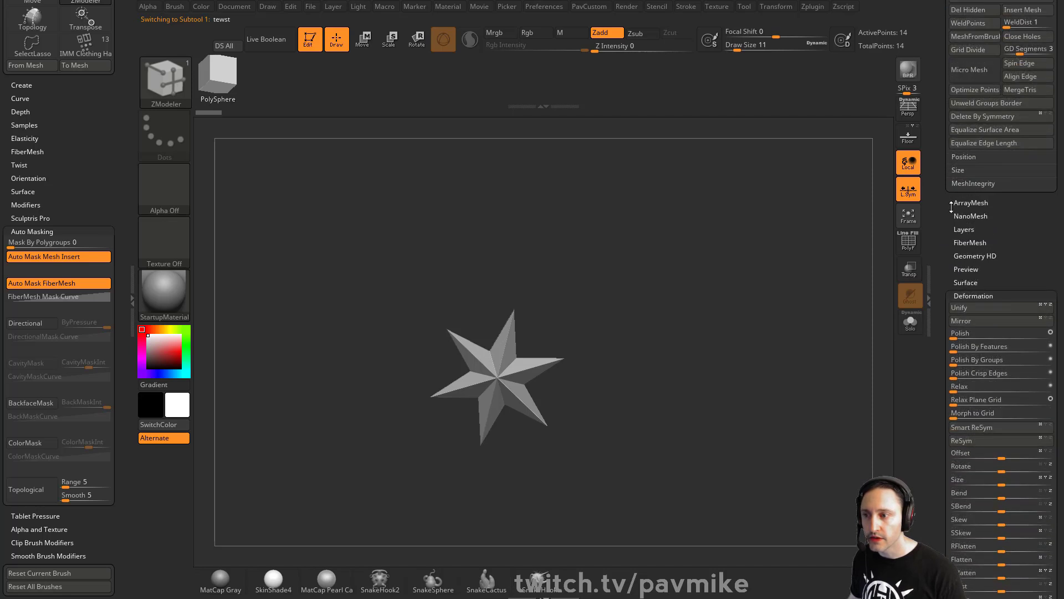
# Step: Replace the star mesh with a QCube, show its polyframe, and unify its size
pyautogui.click(963, 261)
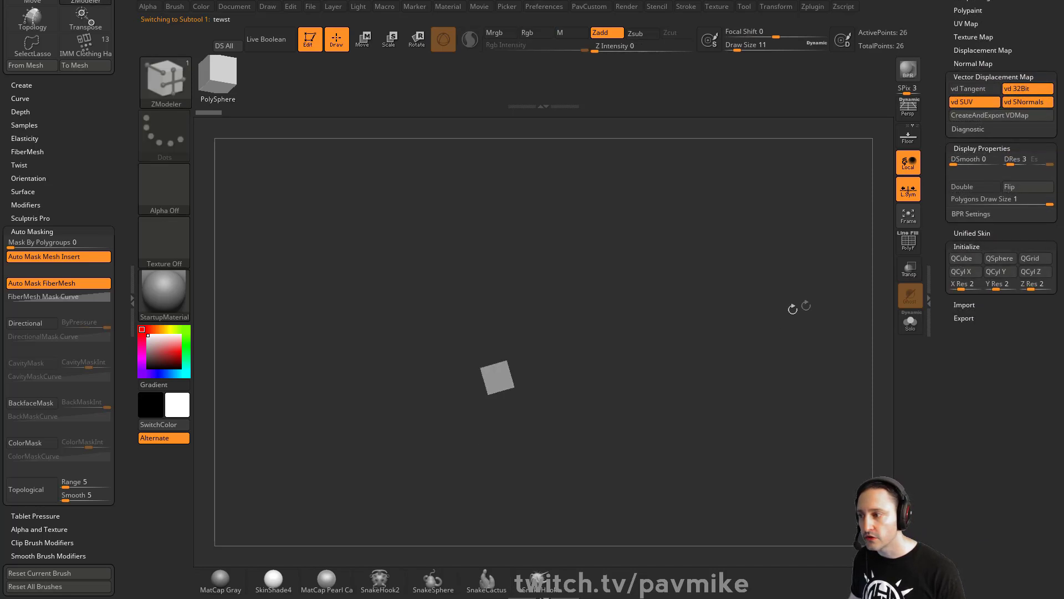
pyautogui.hotkey('shift', 'f')
pyautogui.press('2')
pyautogui.press('2')
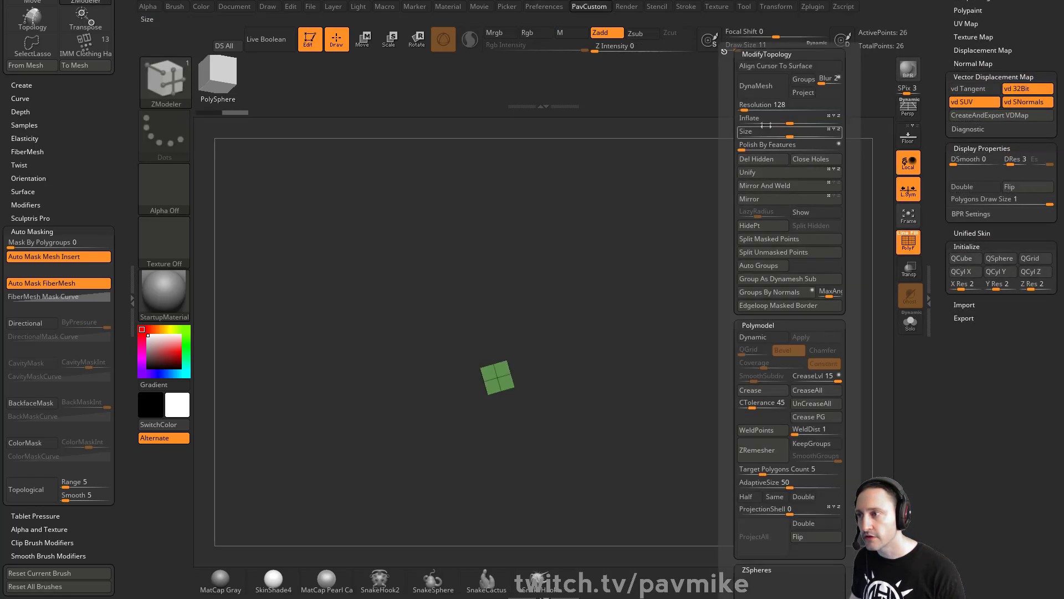
pyautogui.click(760, 172)
pyautogui.moveTo(685, 274); pyautogui.dragTo(717, 282)
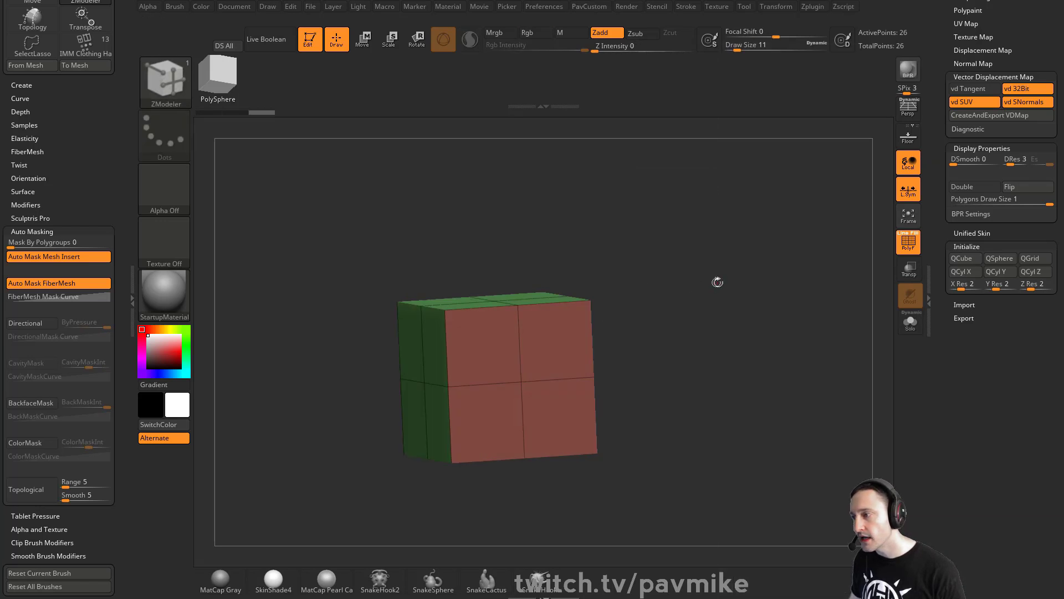
# Step: Scale the cube along one axis to turn it into a narrower upright box
pyautogui.press('w')
pyautogui.moveTo(466, 377); pyautogui.dragTo(495, 378)
pyautogui.press('q')
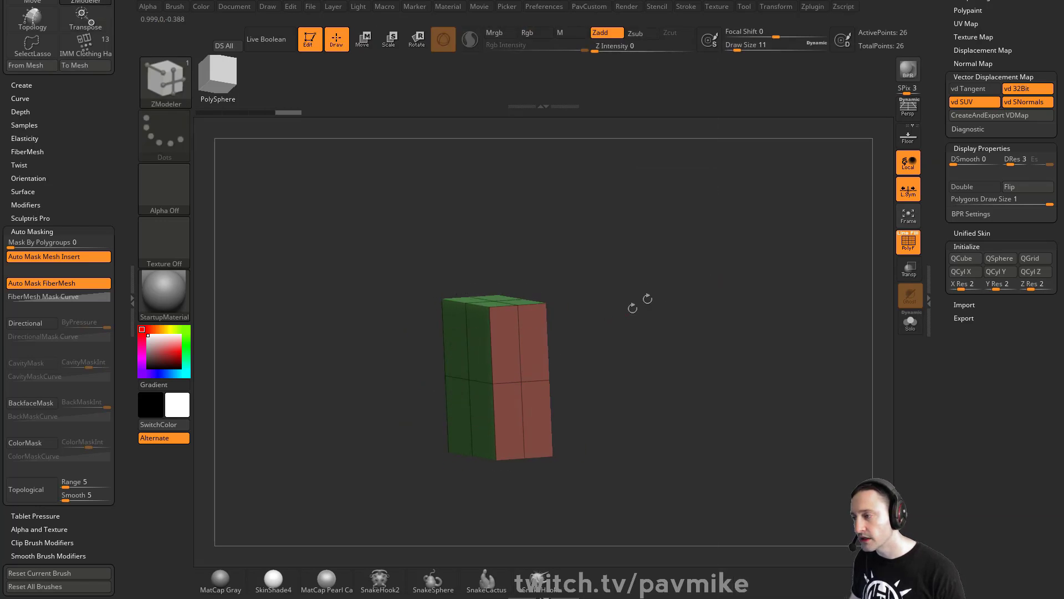
pyautogui.moveTo(636, 306); pyautogui.dragTo(610, 329)
pyautogui.press('w')
pyautogui.press('q')
pyautogui.moveTo(640, 237)
pyautogui.mouseDown()
pyautogui.moveTo(734, 255)
pyautogui.moveTo(757, 277)
pyautogui.moveTo(641, 282)
pyautogui.mouseUp()
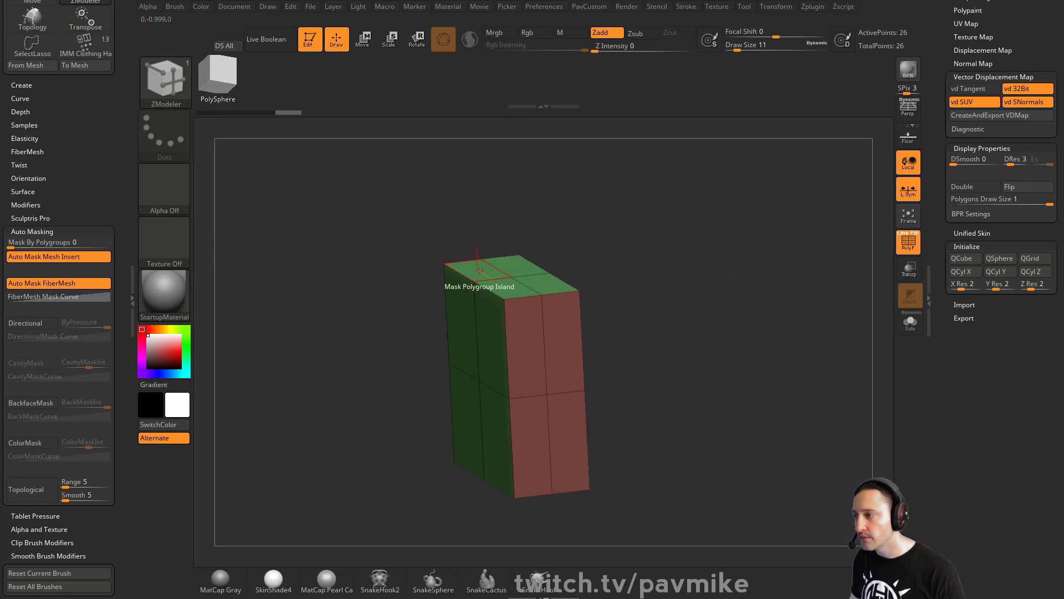
# Step: Open up the top of the box by deleting its top faces with the ZModeler Delete action on A Single Poly
pyautogui.press('space')
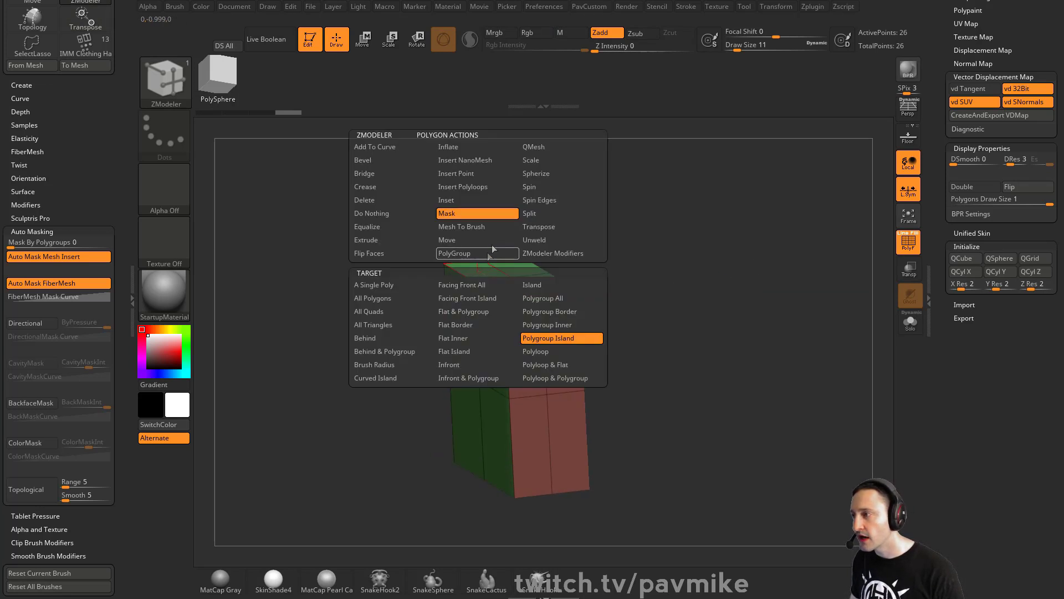
pyautogui.click(381, 200)
pyautogui.press('space')
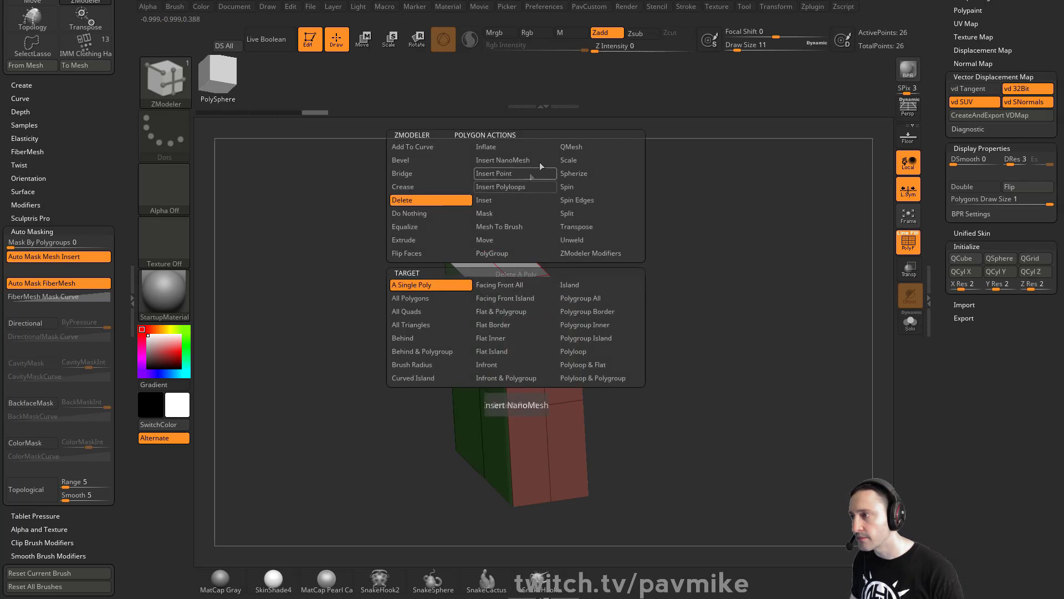
pyautogui.click(499, 277)
pyautogui.moveTo(684, 302)
pyautogui.mouseDown()
pyautogui.moveTo(715, 282)
pyautogui.moveTo(694, 278)
pyautogui.moveTo(704, 295)
pyautogui.moveTo(627, 311)
pyautogui.mouseUp()
# Step: Set the draw size to 56 and assign polygroups to the open box with Groups By Normals
pyautogui.press('s')
pyautogui.press('s')
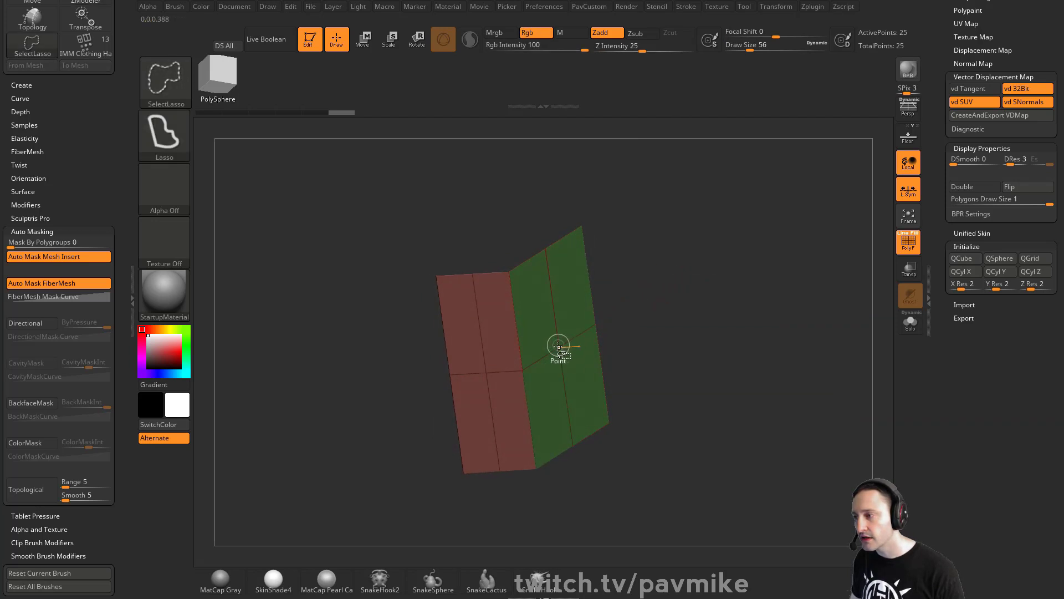
pyautogui.keyDown('ctrl'); pyautogui.keyDown('shift'); pyautogui.click(556, 344); pyautogui.keyUp('shift'); pyautogui.keyUp('ctrl')
pyautogui.moveTo(687, 277); pyautogui.dragTo(667, 294)
pyautogui.keyDown('ctrl'); pyautogui.keyDown('shift'); pyautogui.click(719, 262); pyautogui.keyUp('shift'); pyautogui.keyUp('ctrl')
pyautogui.press('space')
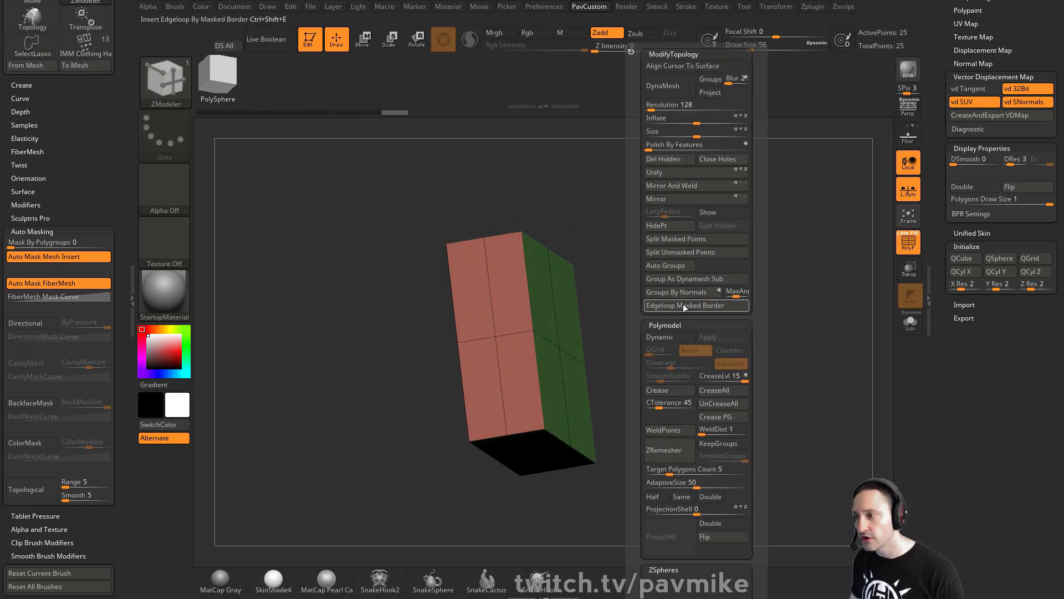
pyautogui.click(682, 292)
# Step: Isolate one broad side face of the box and separate it from the rest with Split Hidden
pyautogui.moveTo(588, 292); pyautogui.dragTo(570, 357)
pyautogui.keyDown('ctrl'); pyautogui.keyDown('shift'); pyautogui.click(571, 356); pyautogui.keyUp('shift'); pyautogui.keyUp('ctrl')
pyautogui.press('space')
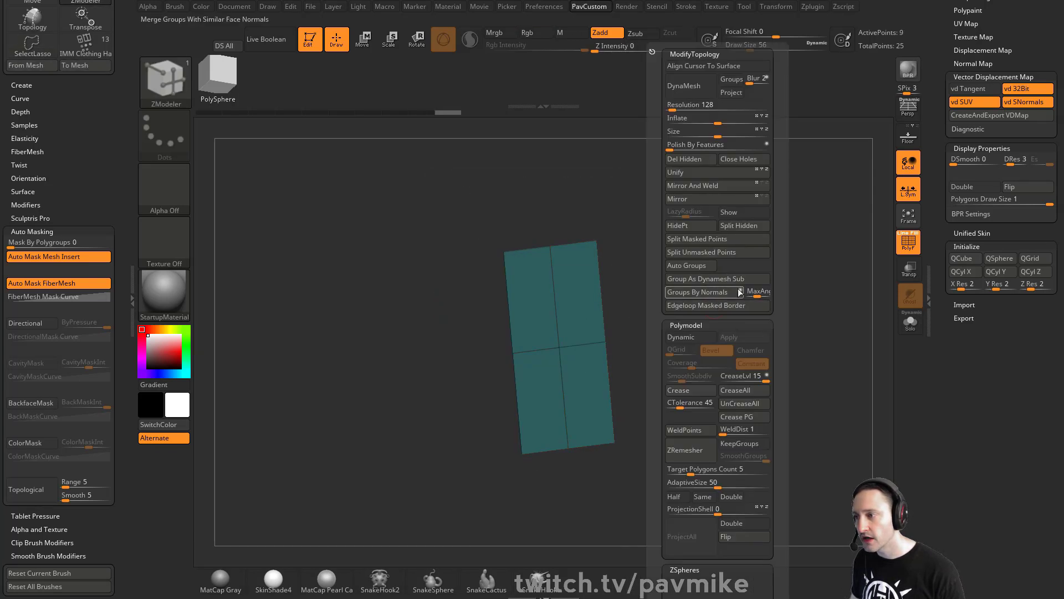
pyautogui.click(744, 226)
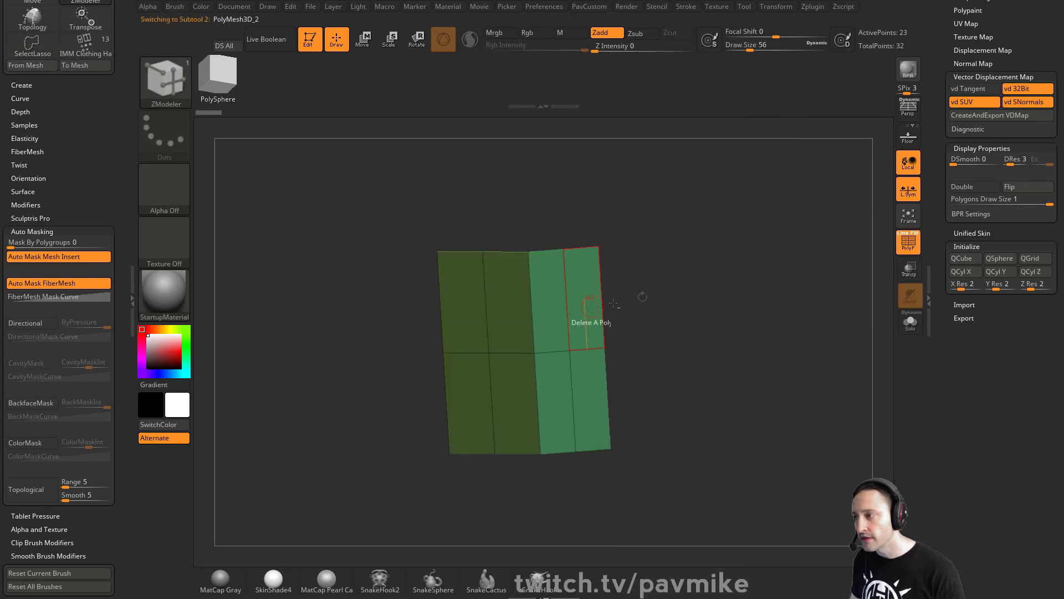
# Step: Hide the two narrow side walls and split them from the opposite broad face and bottom into their own subtool
pyautogui.moveTo(643, 299); pyautogui.dragTo(562, 322)
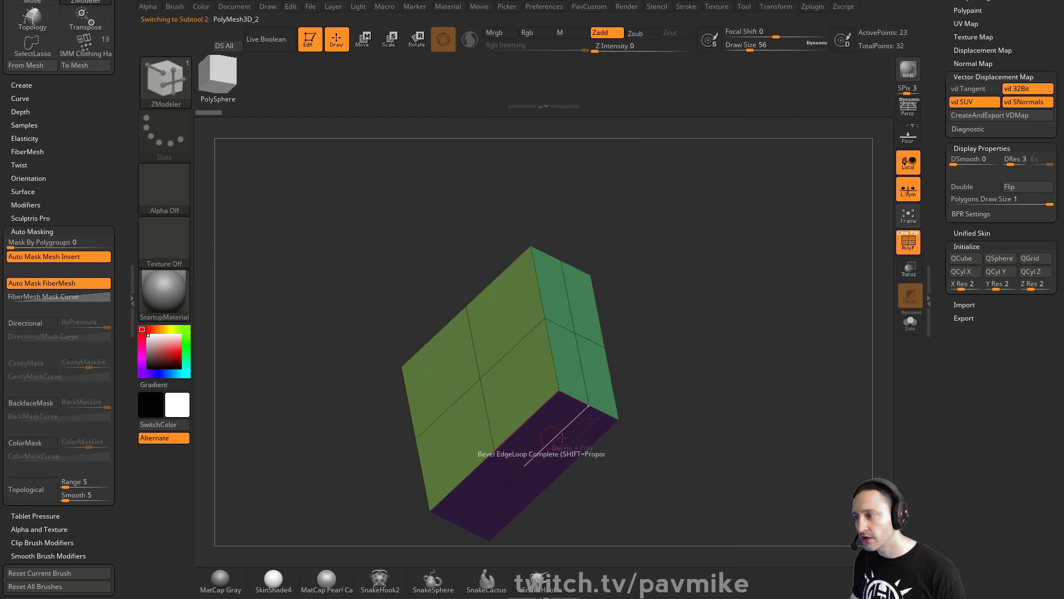
pyautogui.keyDown('alt'); pyautogui.moveTo(687, 330); pyautogui.dragTo(694, 299); pyautogui.keyUp('alt')
pyautogui.keyDown('ctrl'); pyautogui.keyDown('shift'); pyautogui.click(502, 416); pyautogui.keyUp('shift'); pyautogui.keyUp('ctrl')
pyautogui.keyDown('ctrl'); pyautogui.keyDown('shift'); pyautogui.click(797, 247); pyautogui.keyUp('shift'); pyautogui.keyUp('ctrl')
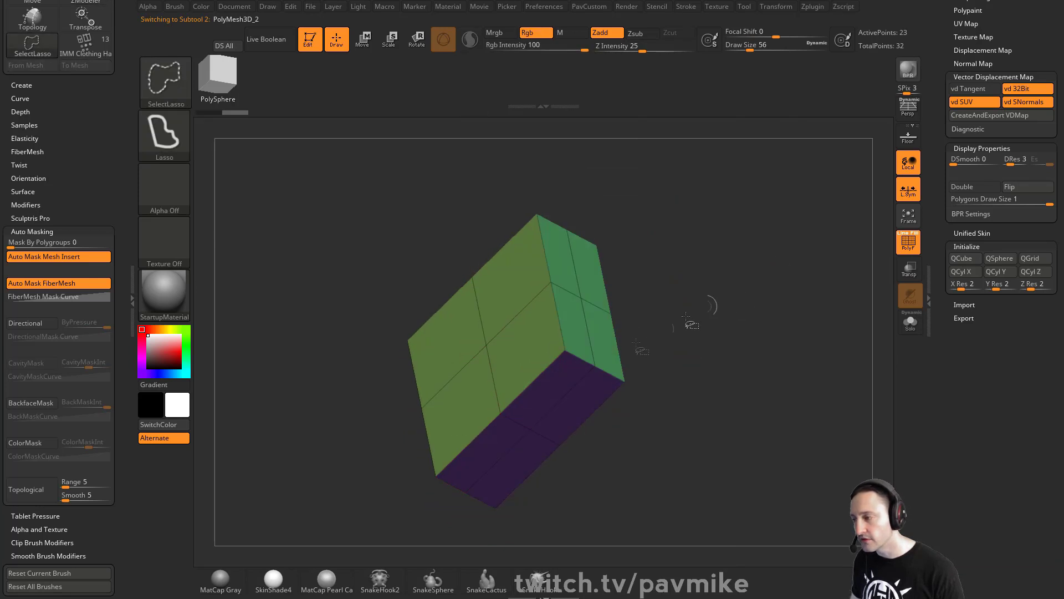
pyautogui.keyDown('ctrl'); pyautogui.keyDown('shift'); pyautogui.click(499, 413); pyautogui.keyUp('shift'); pyautogui.keyUp('ctrl')
pyautogui.press('2')
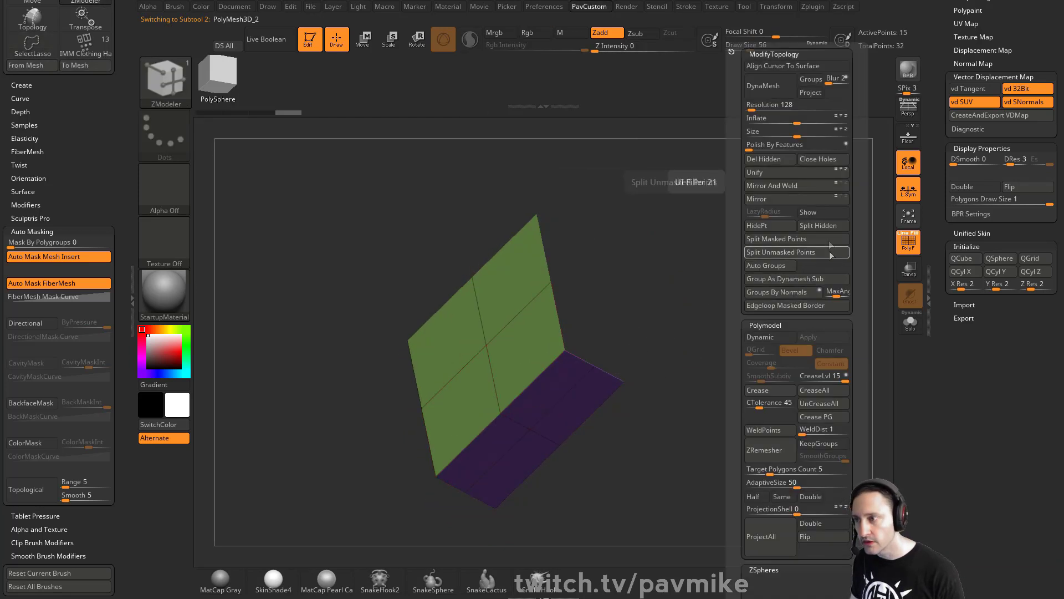
pyautogui.click(823, 226)
# Step: Select the separated broad panel and extrude it into a thin slab with QMesh on Polygroup All
pyautogui.moveTo(662, 279); pyautogui.dragTo(775, 261)
pyautogui.keyDown('alt'); pyautogui.click(602, 288); pyautogui.keyUp('alt')
pyautogui.keyDown('alt'); pyautogui.click(665, 315); pyautogui.keyUp('alt')
pyautogui.moveTo(807, 226); pyautogui.dragTo(792, 257)
pyautogui.press('space')
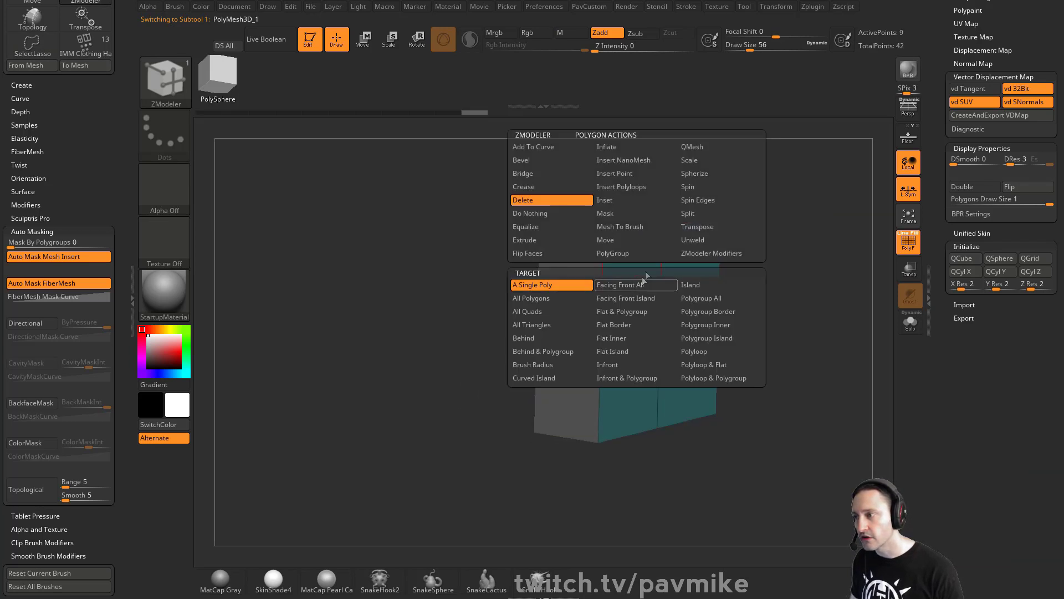
pyautogui.click(706, 149)
pyautogui.click(713, 299)
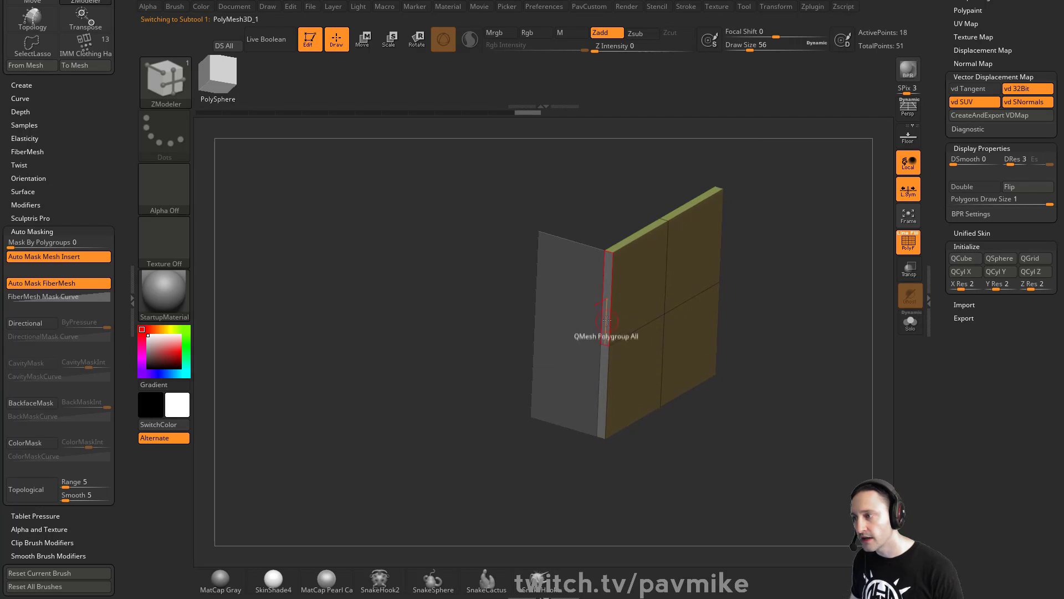
pyautogui.moveTo(810, 236); pyautogui.dragTo(610, 252)
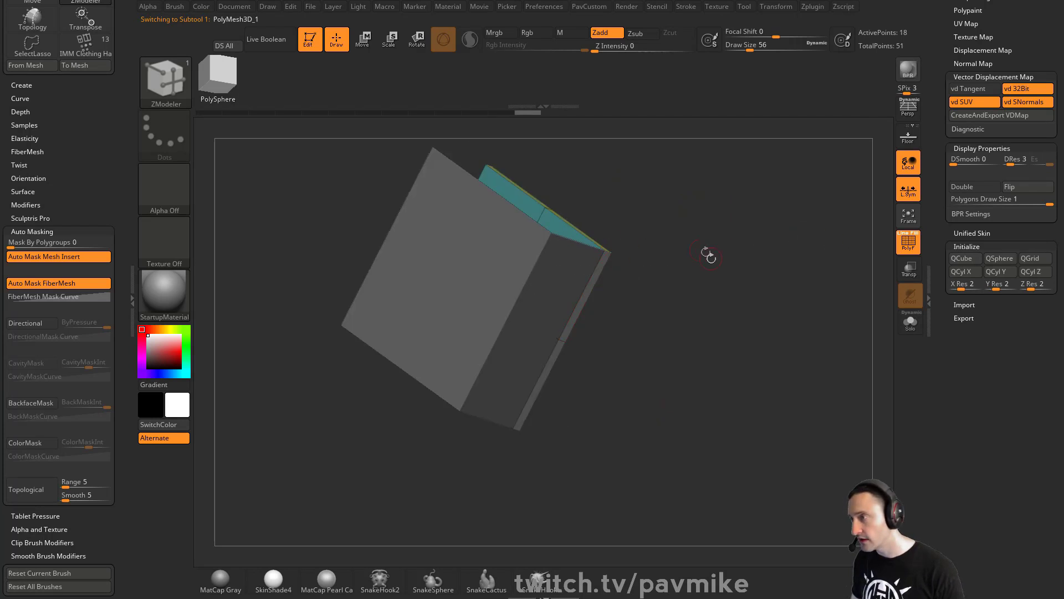
pyautogui.moveTo(709, 254); pyautogui.dragTo(590, 368)
pyautogui.hotkey('ctrl', 'z')
pyautogui.moveTo(715, 281); pyautogui.dragTo(698, 272)
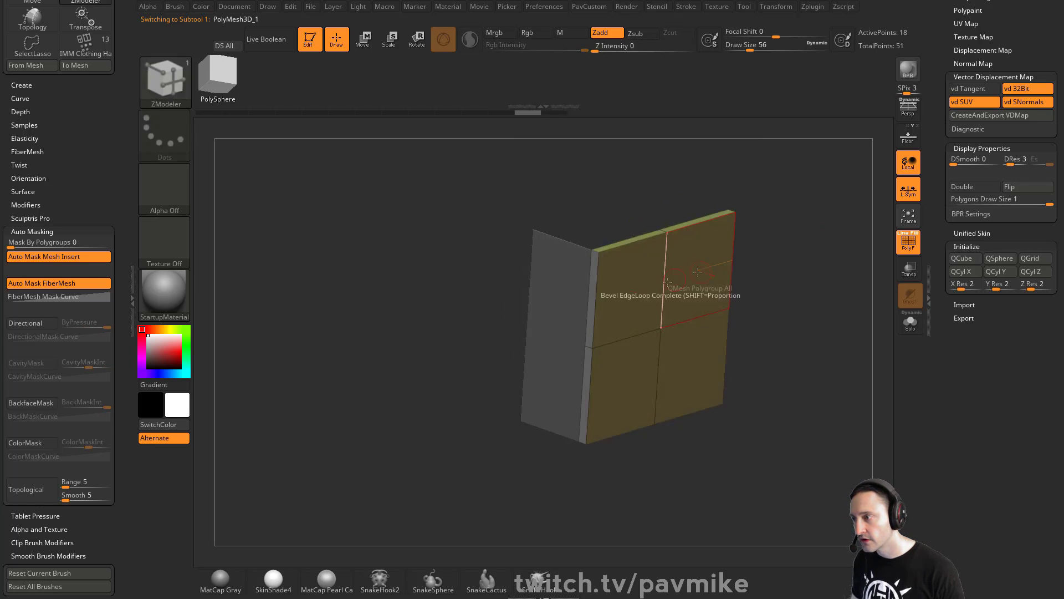
pyautogui.press('space')
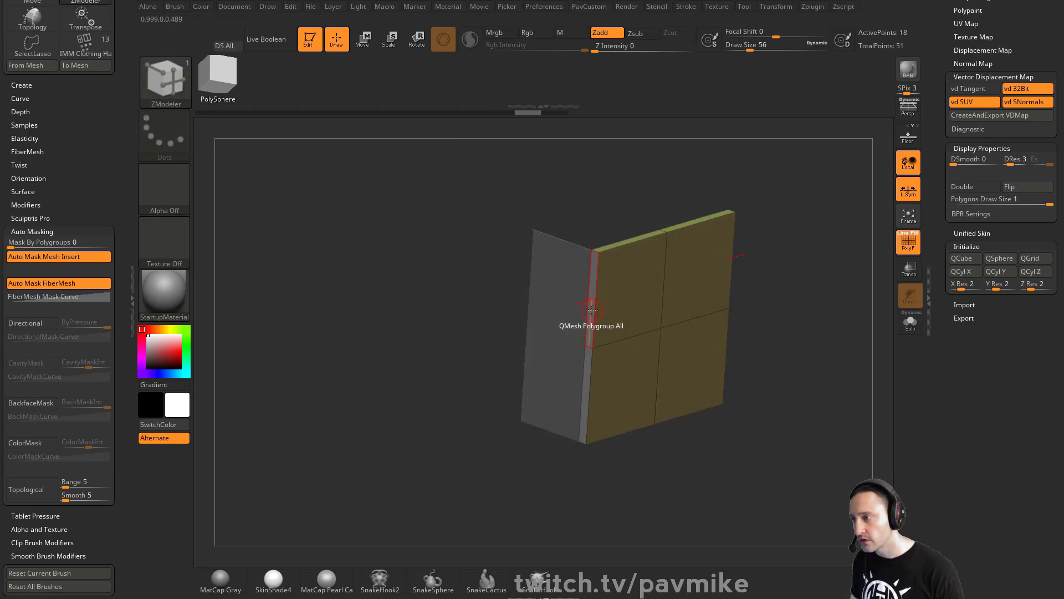
pyautogui.press('space')
pyautogui.click(587, 313)
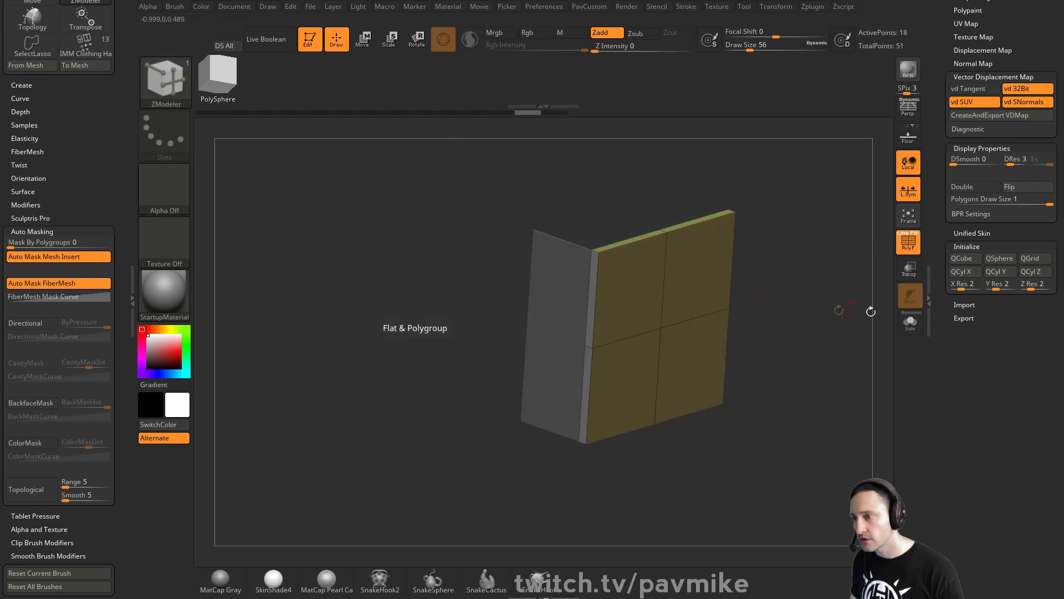
# Step: Mirror and weld the isolated slab and set the draw size to 37
pyautogui.moveTo(870, 311); pyautogui.dragTo(806, 314)
pyautogui.press('space')
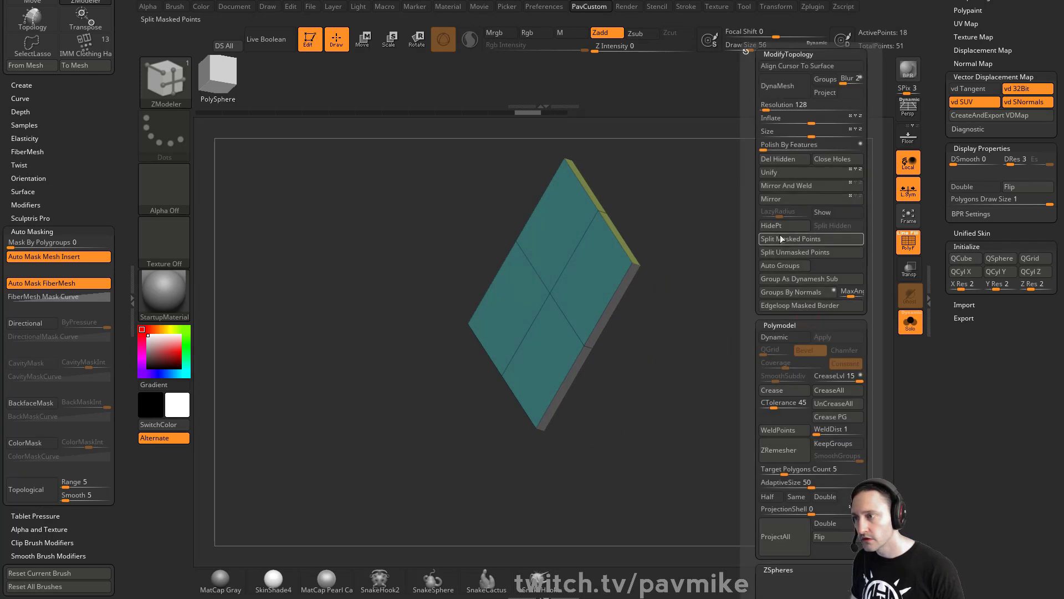
pyautogui.click(786, 184)
pyautogui.press('s')
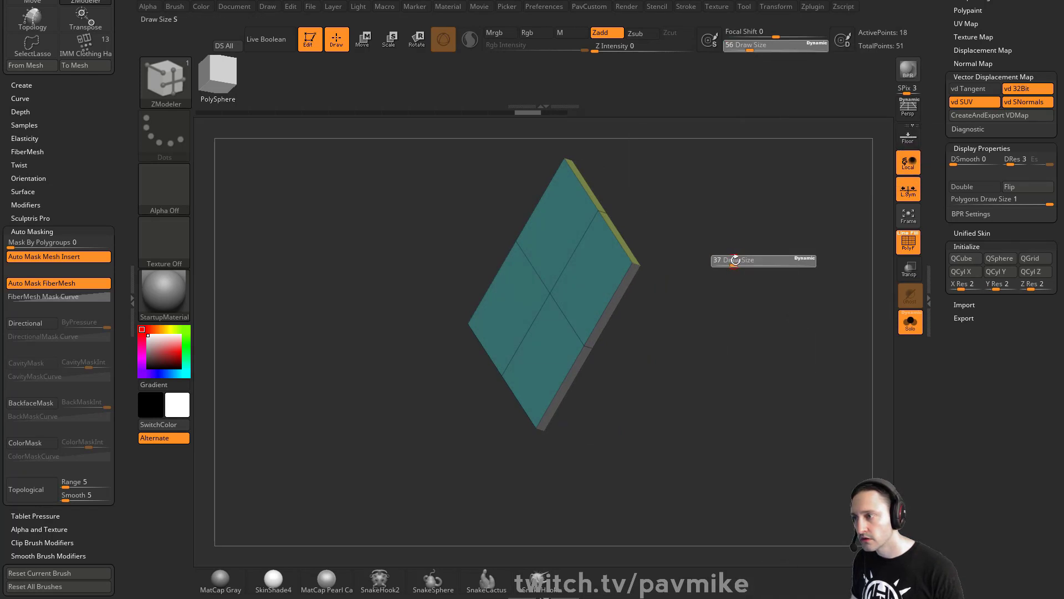
pyautogui.click(734, 262)
pyautogui.moveTo(793, 276); pyautogui.dragTo(727, 271)
# Step: Make the slab a single polygroup and extend it outwards with QMesh on Polygroup All to overhang the box
pyautogui.press('space')
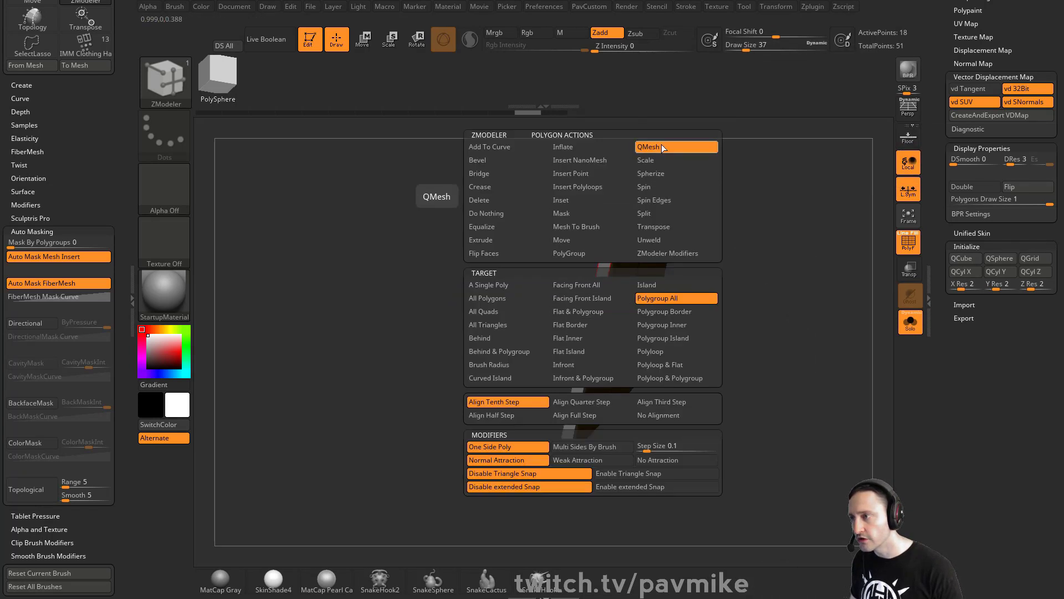
pyautogui.click(663, 298)
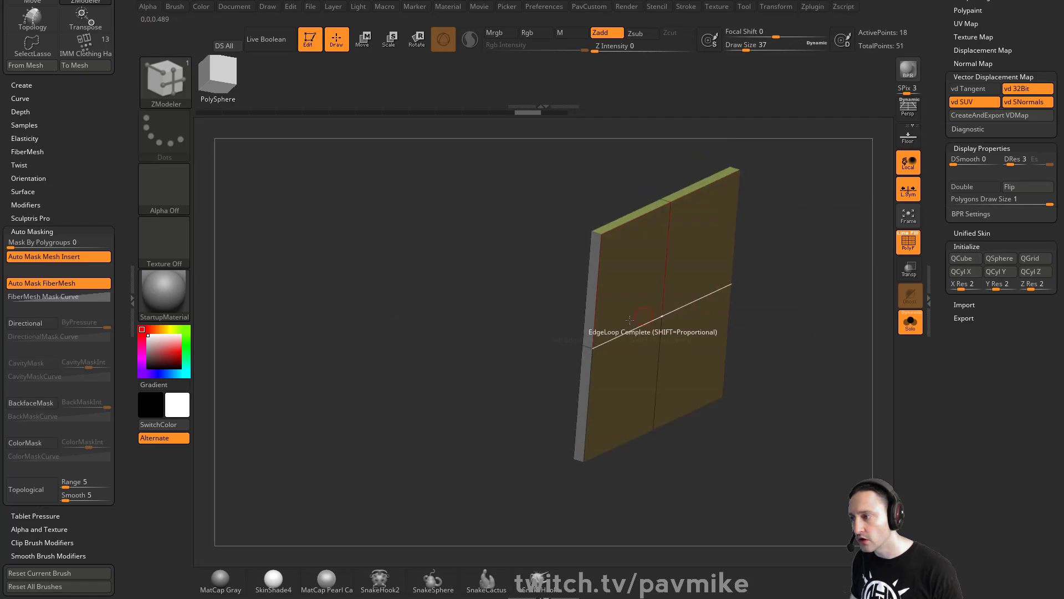
pyautogui.moveTo(543, 340); pyautogui.dragTo(666, 298)
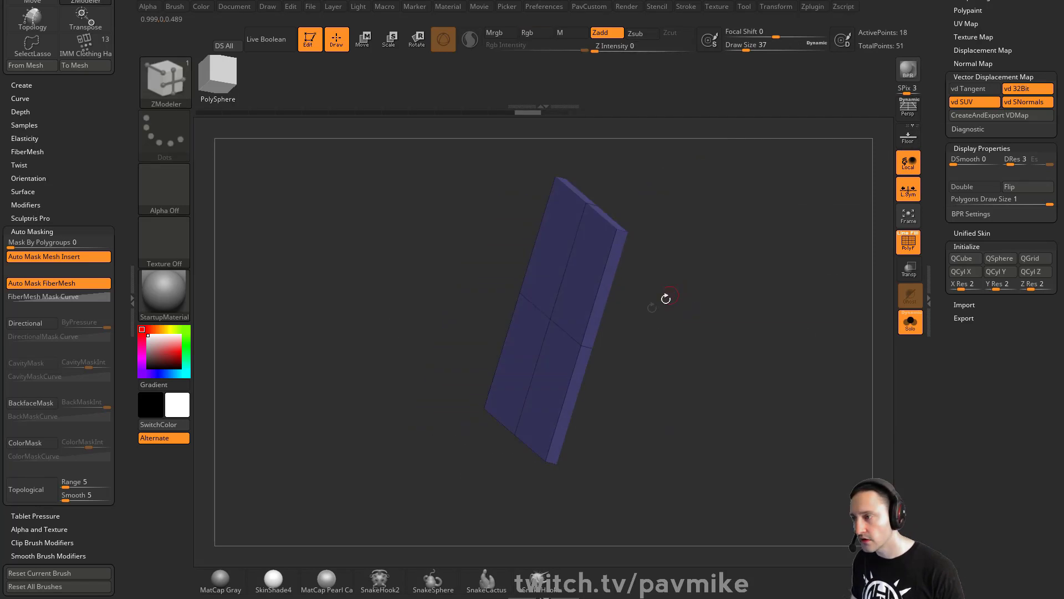
pyautogui.moveTo(590, 333); pyautogui.dragTo(622, 347)
pyautogui.moveTo(829, 302); pyautogui.dragTo(780, 341)
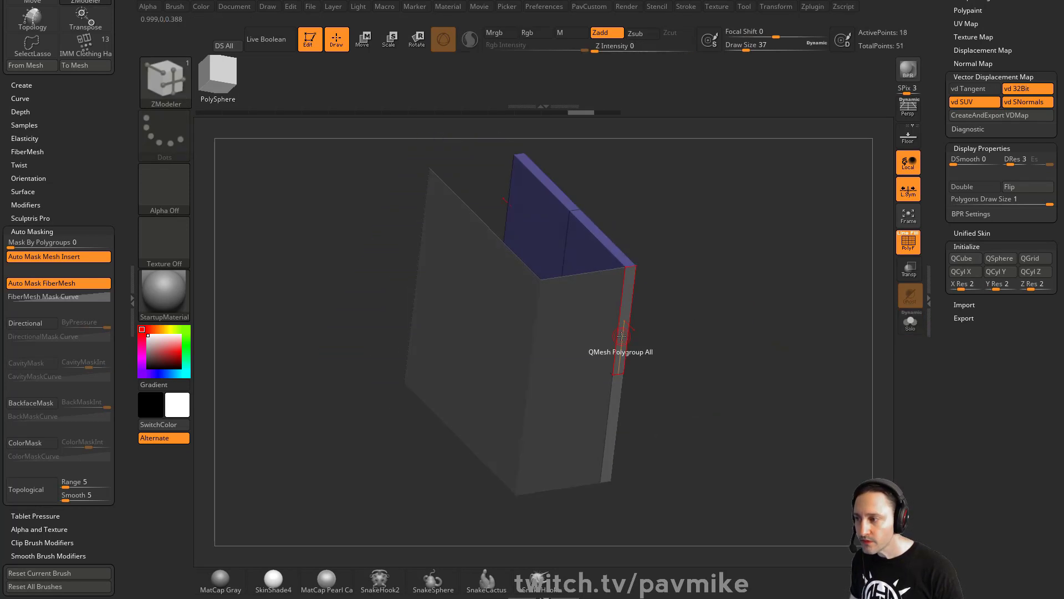
pyautogui.moveTo(622, 336); pyautogui.dragTo(582, 421)
pyautogui.moveTo(579, 377); pyautogui.dragTo(599, 369)
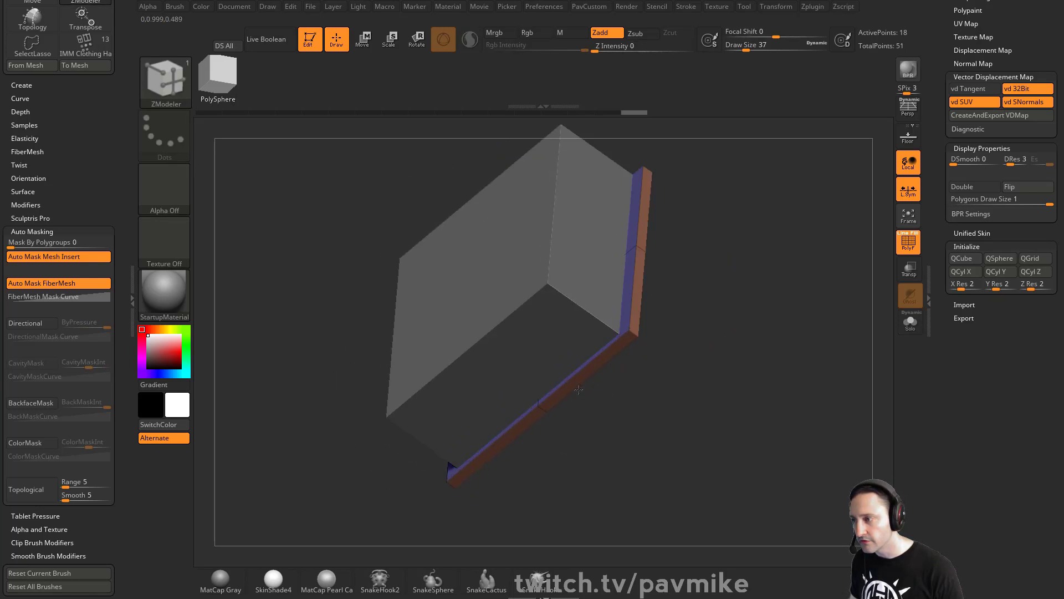
pyautogui.moveTo(682, 324); pyautogui.dragTo(755, 352)
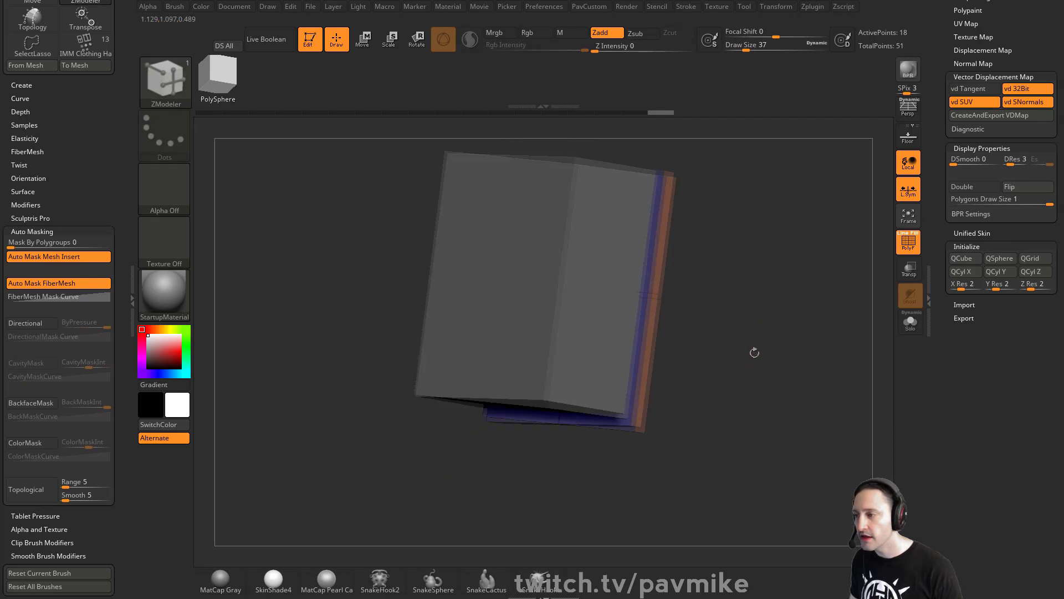
# Step: Select the piece with the opposite broad face and bottom, and thicken it with QMesh on All Polygons
pyautogui.keyDown('alt'); pyautogui.click(598, 337); pyautogui.keyUp('alt')
pyautogui.keyDown('alt'); pyautogui.click(538, 302); pyautogui.keyUp('alt')
pyautogui.moveTo(768, 247); pyautogui.dragTo(643, 227)
pyautogui.moveTo(776, 253); pyautogui.dragTo(603, 293)
pyautogui.hotkey('ctrl', 'z')
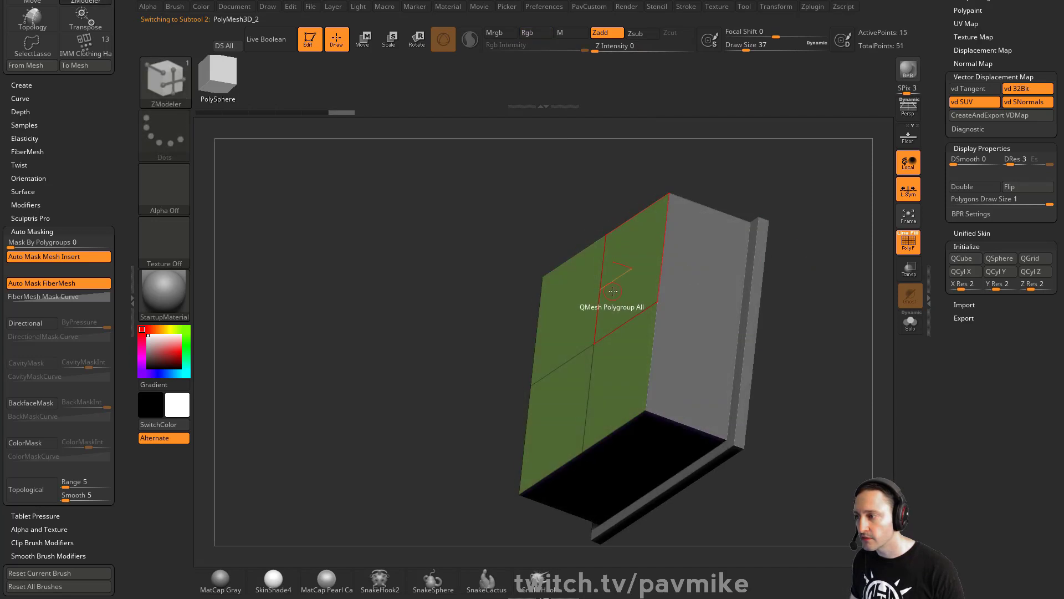
pyautogui.press('space')
pyautogui.click(542, 295)
pyautogui.moveTo(636, 292); pyautogui.dragTo(622, 289)
# Step: Select the subtool with the two narrow side walls and thicken them with QMesh on All Polygons
pyautogui.moveTo(801, 261); pyautogui.dragTo(745, 293)
pyautogui.keyDown('alt'); pyautogui.click(716, 291); pyautogui.keyUp('alt')
pyautogui.moveTo(850, 258); pyautogui.dragTo(834, 299)
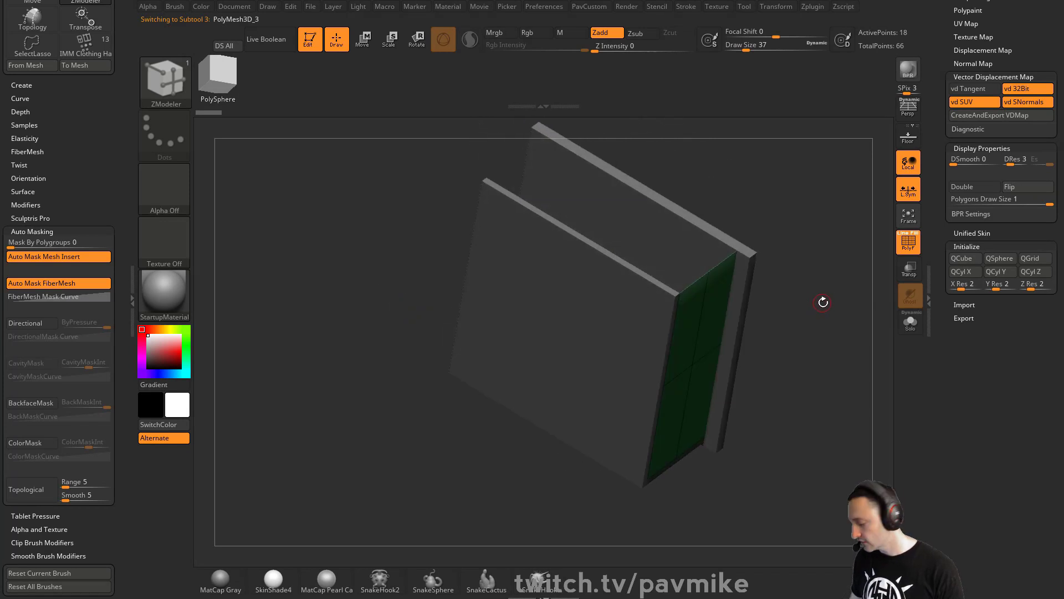
pyautogui.click(716, 304)
pyautogui.moveTo(790, 269)
pyautogui.mouseDown()
pyautogui.moveTo(827, 257)
pyautogui.moveTo(832, 275)
pyautogui.moveTo(770, 302)
pyautogui.mouseUp()
pyautogui.press('w')
pyautogui.keyDown('alt'); pyautogui.click(725, 292); pyautogui.keyUp('alt')
pyautogui.press('q')
# Step: Select the thickened broad-face-and-bottom piece and duplicate it as a new subtool
pyautogui.moveTo(832, 286)
pyautogui.mouseDown()
pyautogui.moveTo(813, 288)
pyautogui.moveTo(780, 253)
pyautogui.mouseUp()
pyautogui.keyDown('alt'); pyautogui.click(679, 284); pyautogui.keyUp('alt')
pyautogui.moveTo(887, 255); pyautogui.dragTo(869, 315)
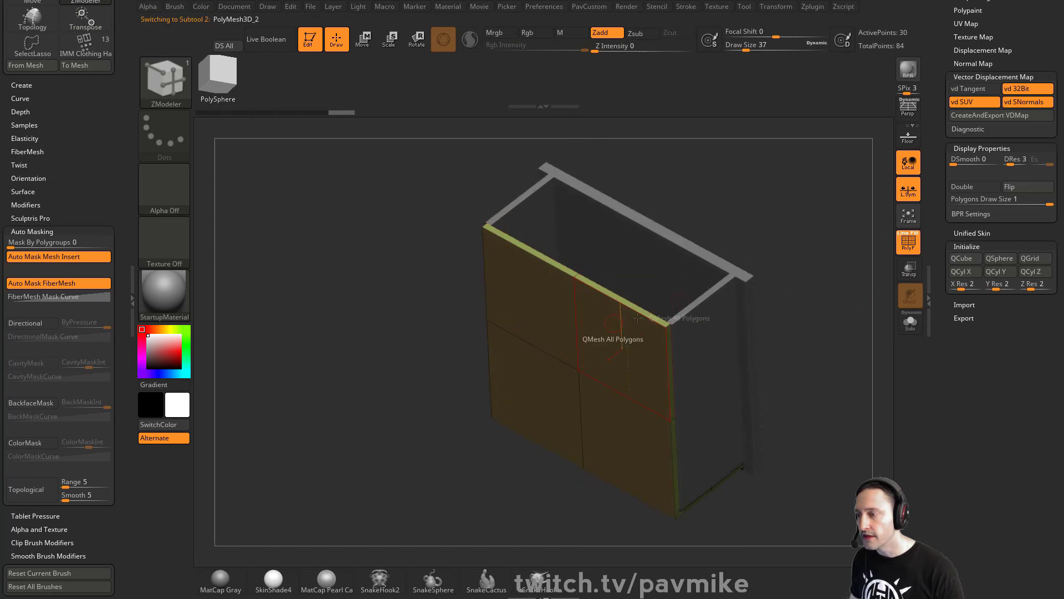
pyautogui.moveTo(826, 252)
pyautogui.mouseDown()
pyautogui.moveTo(843, 231)
pyautogui.moveTo(831, 267)
pyautogui.moveTo(815, 259)
pyautogui.mouseUp()
pyautogui.moveTo(941, 207)
pyautogui.mouseDown()
pyautogui.moveTo(929, 451)
pyautogui.moveTo(945, 212)
pyautogui.mouseUp()
pyautogui.click(971, 479)
pyautogui.moveTo(867, 280); pyautogui.dragTo(874, 303)
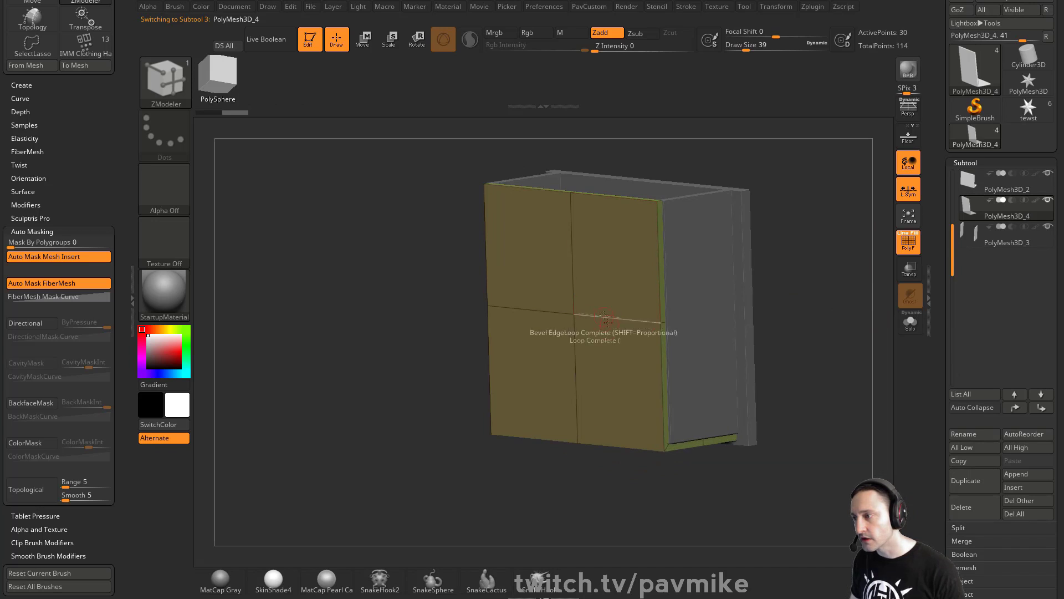
# Step: Solo the duplicate, isolate its outer face polygroup, and delete the hidden polygons before regrouping the remainder
pyautogui.click(911, 321)
pyautogui.keyDown('alt'); pyautogui.moveTo(607, 259); pyautogui.dragTo(604, 344); pyautogui.keyUp('alt')
pyautogui.moveTo(784, 316)
pyautogui.mouseDown()
pyautogui.moveTo(737, 291)
pyautogui.moveTo(667, 328)
pyautogui.moveTo(821, 302)
pyautogui.mouseUp()
pyautogui.keyDown('ctrl'); pyautogui.keyDown('shift'); pyautogui.click(569, 320); pyautogui.keyUp('shift'); pyautogui.keyUp('ctrl')
pyautogui.press('`')
pyautogui.click(739, 165)
pyautogui.hotkey('ctrl', 'w')
pyautogui.keyDown('ctrl'); pyautogui.keyDown('shift'); pyautogui.click(827, 302); pyautogui.keyUp('shift'); pyautogui.keyUp('ctrl')
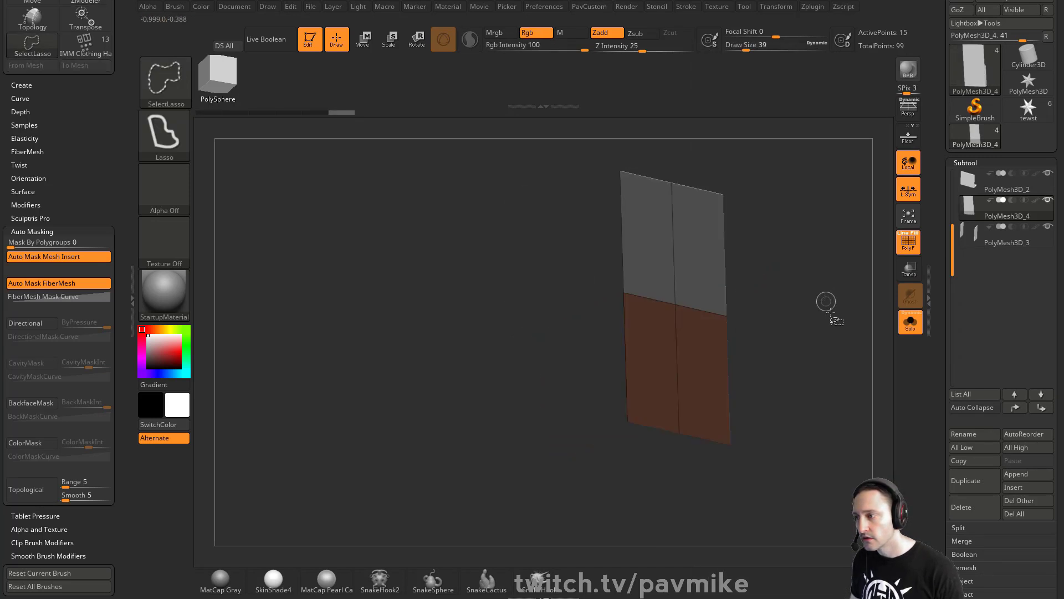
# Step: Regroup the remaining duplicate surfaces so the full-height face and the smaller leftover face have separate polygroups
pyautogui.press('`')
pyautogui.keyDown('alt'); pyautogui.moveTo(837, 352); pyautogui.dragTo(769, 315); pyautogui.keyUp('alt')
pyautogui.press('`')
pyautogui.click(749, 263)
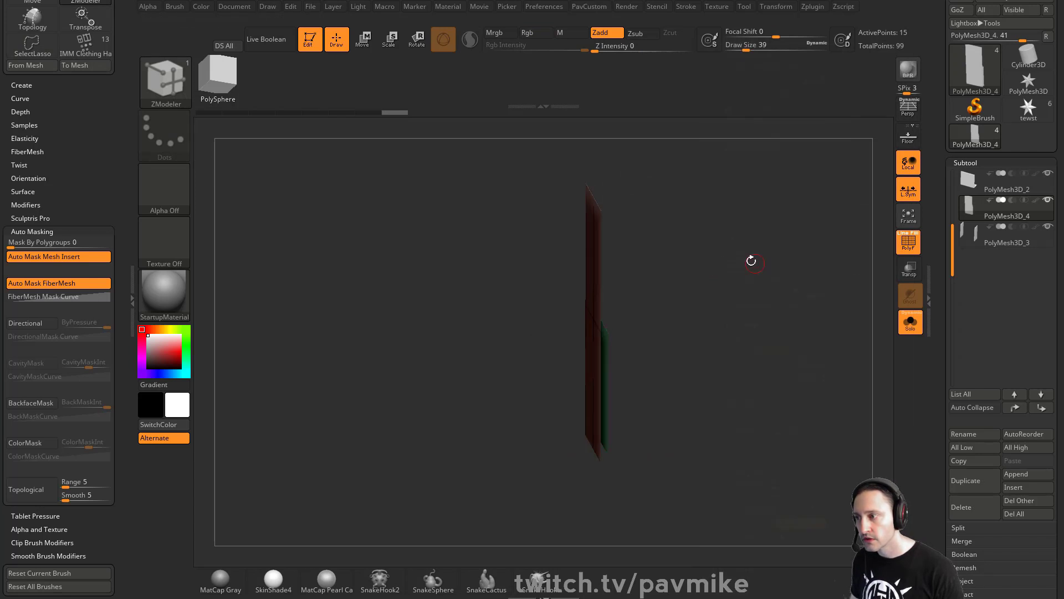
# Step: Hide the smaller leftover face, delete it, and show the other box panels around the remaining full-height face
pyautogui.keyDown('ctrl'); pyautogui.keyDown('shift'); pyautogui.click(591, 315); pyautogui.keyUp('shift'); pyautogui.keyUp('ctrl')
pyautogui.press('`')
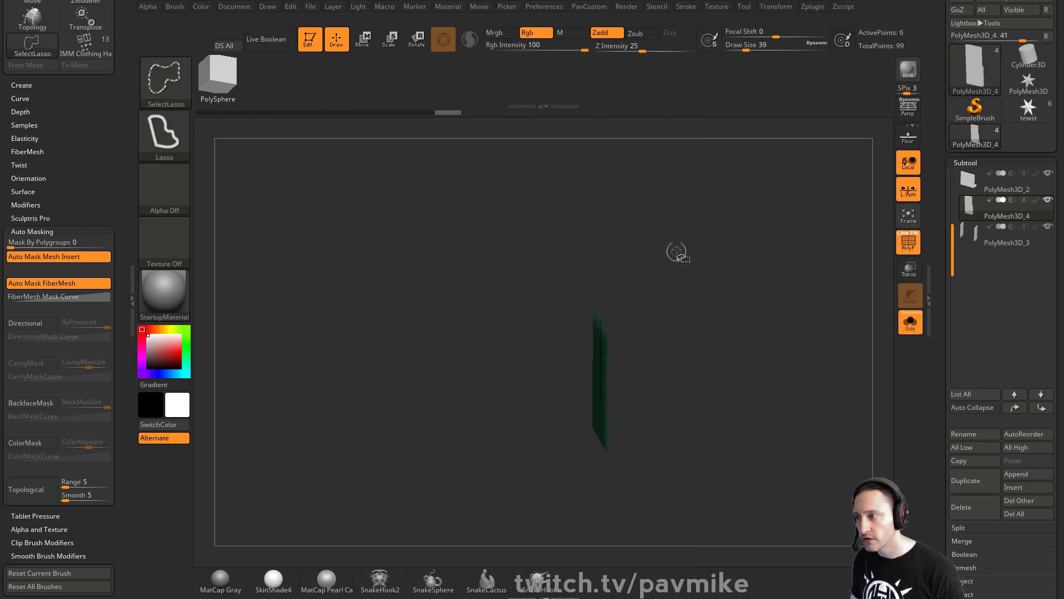
pyautogui.keyDown('ctrl'); pyautogui.keyDown('shift'); pyautogui.moveTo(675, 250); pyautogui.dragTo(699, 267); pyautogui.keyUp('shift'); pyautogui.keyUp('ctrl')
pyautogui.press('`')
pyautogui.click(755, 161)
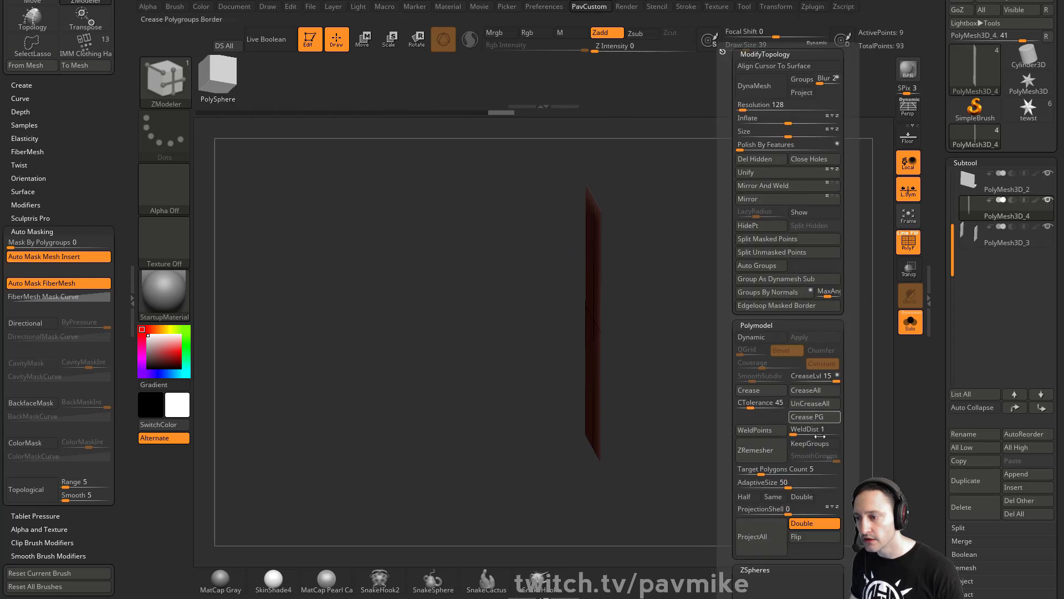
pyautogui.click(915, 324)
# Step: Adjust the isolated broad face with the gizmo so it covers only the upper part of the box's side
pyautogui.moveTo(750, 232); pyautogui.dragTo(787, 236)
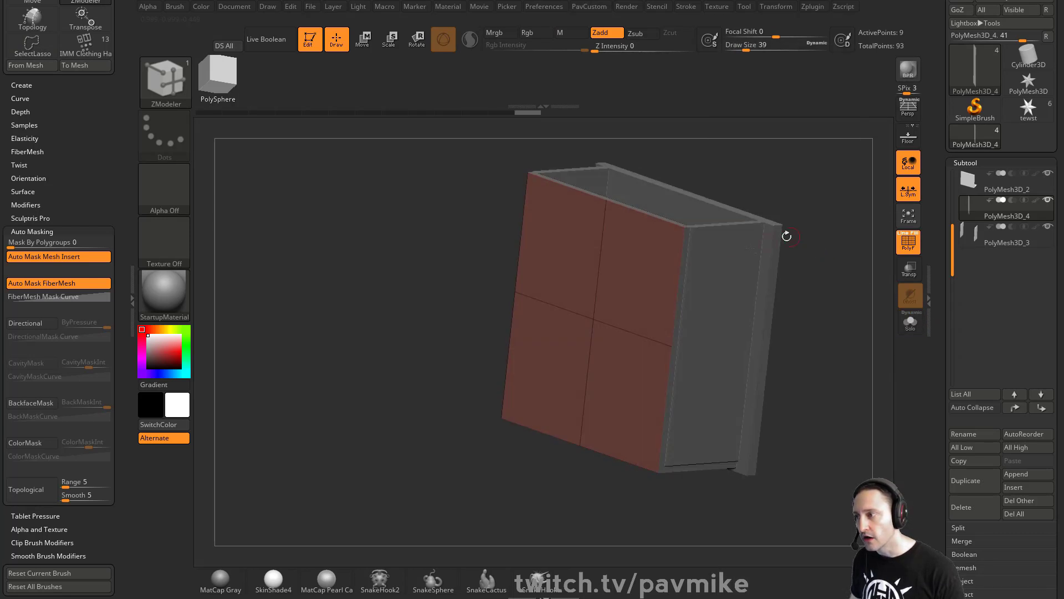
pyautogui.moveTo(606, 284); pyautogui.dragTo(646, 286, button='right')
pyautogui.press('w')
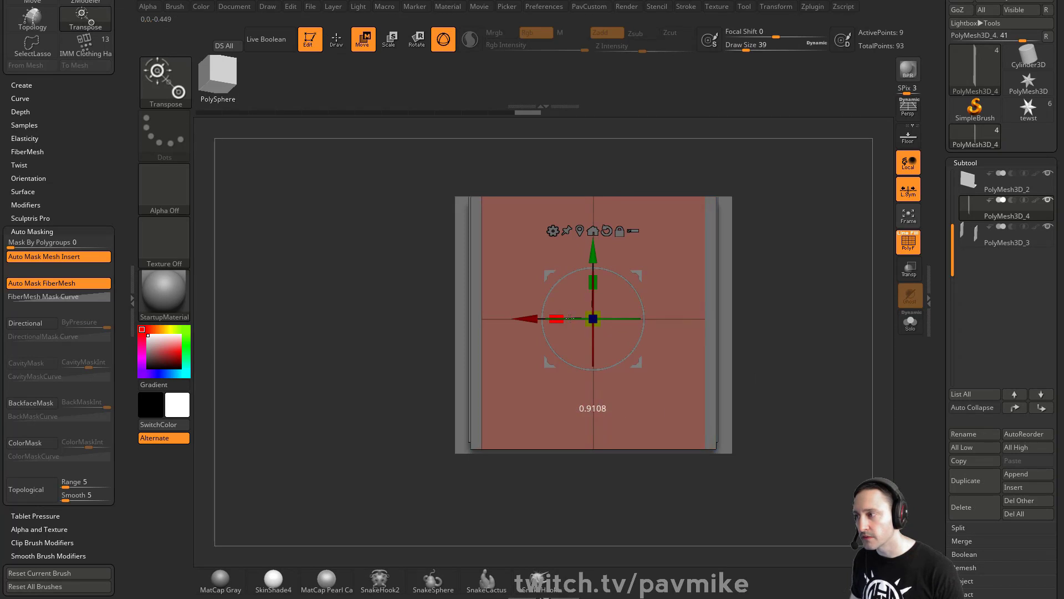
pyautogui.moveTo(777, 273); pyautogui.dragTo(737, 272, button='right')
pyautogui.moveTo(593, 251); pyautogui.dragTo(593, 289)
pyautogui.hotkey('ctrl', 'z')
pyautogui.moveTo(593, 252); pyautogui.dragTo(593, 210)
# Step: Thicken the adjusted broad face outward into a solid panel with QMesh
pyautogui.press('q')
pyautogui.moveTo(665, 236)
pyautogui.mouseDown(button='right')
pyautogui.moveTo(777, 261)
pyautogui.moveTo(655, 302)
pyautogui.mouseUp(button='right')
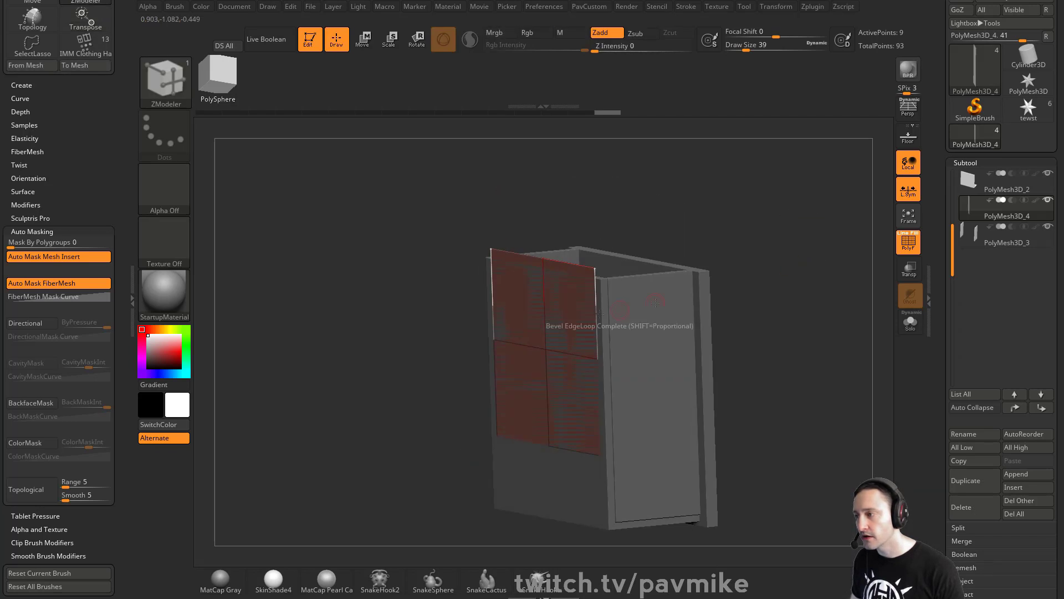
pyautogui.moveTo(580, 308); pyautogui.dragTo(567, 313)
pyautogui.moveTo(709, 288); pyautogui.dragTo(829, 273, button='right')
# Step: Copy the thickened panel across the box's depth to its opposite side within the same subtool
pyautogui.press('w')
pyautogui.keyDown('ctrl'); pyautogui.moveTo(560, 313); pyautogui.dragTo(641, 309); pyautogui.keyUp('ctrl')
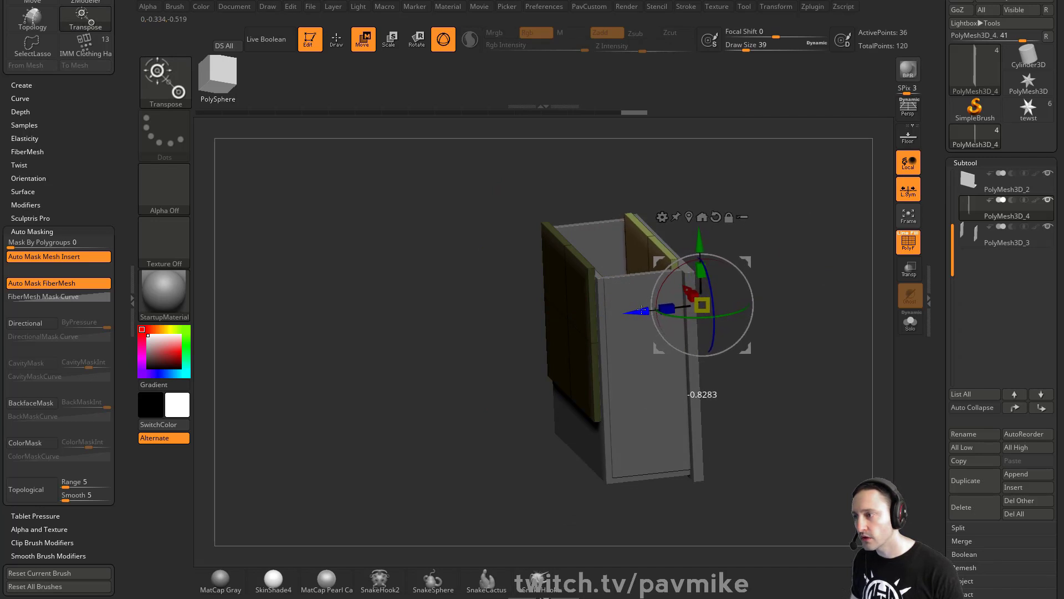
pyautogui.press('q')
pyautogui.moveTo(768, 252); pyautogui.dragTo(777, 290, button='right')
# Step: Isolate the two-panel subtool and remove the lower half of the copied panel with QMesh
pyautogui.click(910, 323)
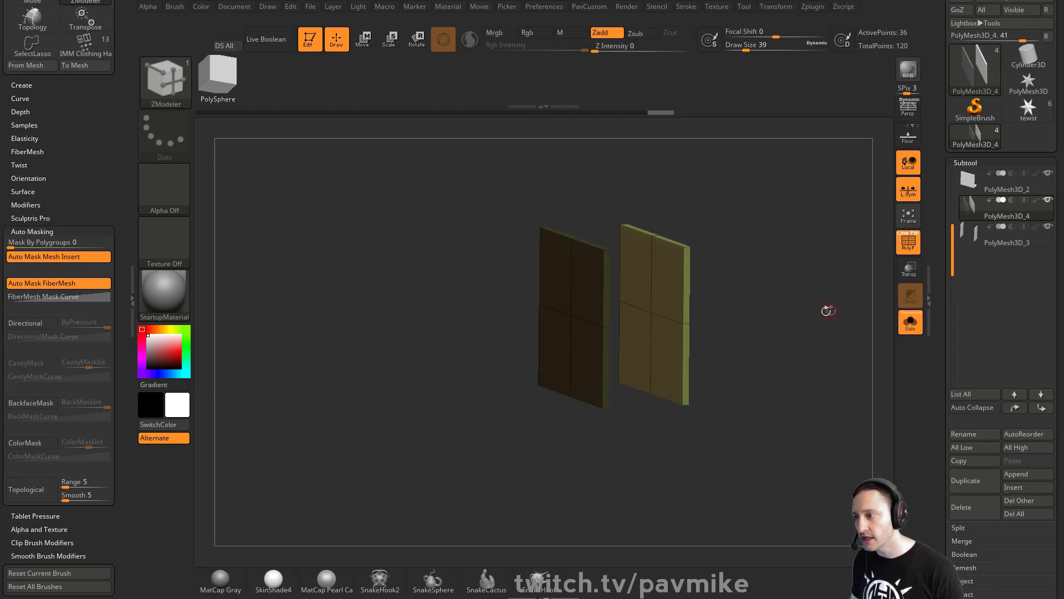
pyautogui.press('space')
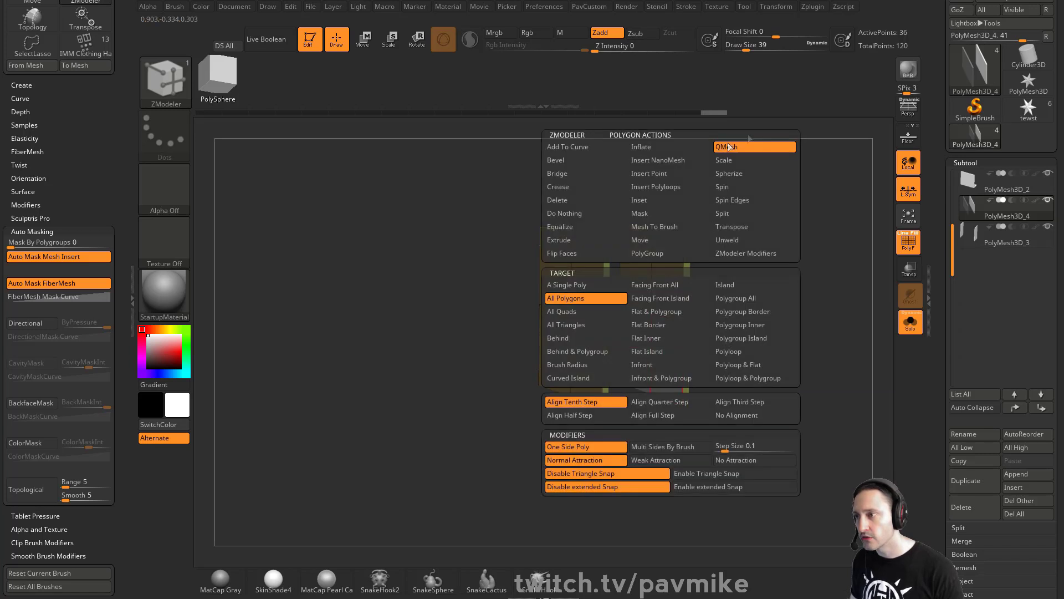
pyautogui.click(732, 300)
pyautogui.moveTo(663, 361); pyautogui.dragTo(746, 344)
pyautogui.moveTo(808, 321); pyautogui.dragTo(779, 332, button='right')
# Step: Mask the taller panel, raise the shortened copy vertically, and clear the mask before showing the whole box
pyautogui.keyDown('ctrl'); pyautogui.moveTo(753, 314); pyautogui.dragTo(602, 393); pyautogui.keyUp('ctrl')
pyautogui.keyDown('ctrl'); pyautogui.click(602, 394); pyautogui.keyUp('ctrl')
pyautogui.press('e')
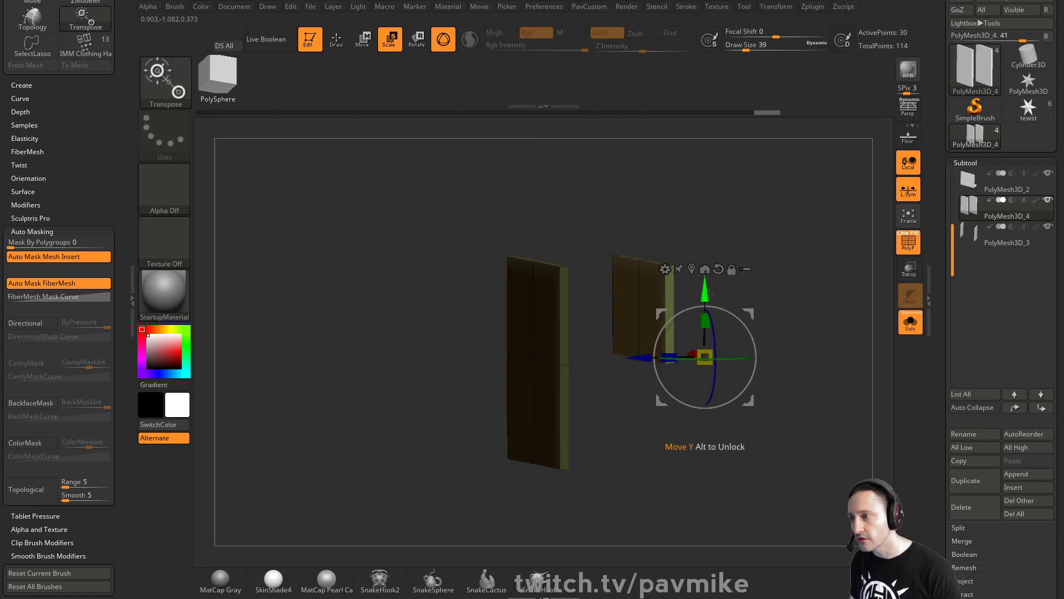
pyautogui.moveTo(709, 295); pyautogui.dragTo(709, 247)
pyautogui.keyDown('ctrl'); pyautogui.moveTo(815, 245); pyautogui.dragTo(826, 291); pyautogui.keyUp('ctrl')
pyautogui.press('q')
pyautogui.click(911, 324)
pyautogui.moveTo(829, 227)
pyautogui.mouseDown(button='right')
pyautogui.moveTo(808, 261)
pyautogui.moveTo(764, 248)
pyautogui.moveTo(784, 238)
pyautogui.moveTo(810, 256)
pyautogui.mouseUp(button='right')
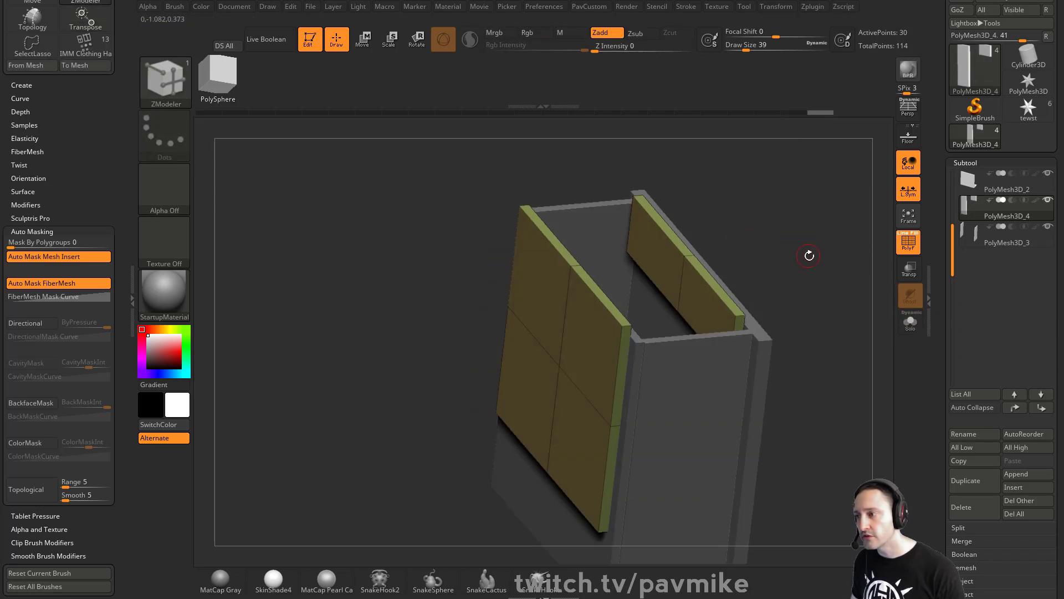
# Step: Delete the upper rim faces of both panels to open holes and toggle the Double display
pyautogui.press('space')
pyautogui.click(600, 201)
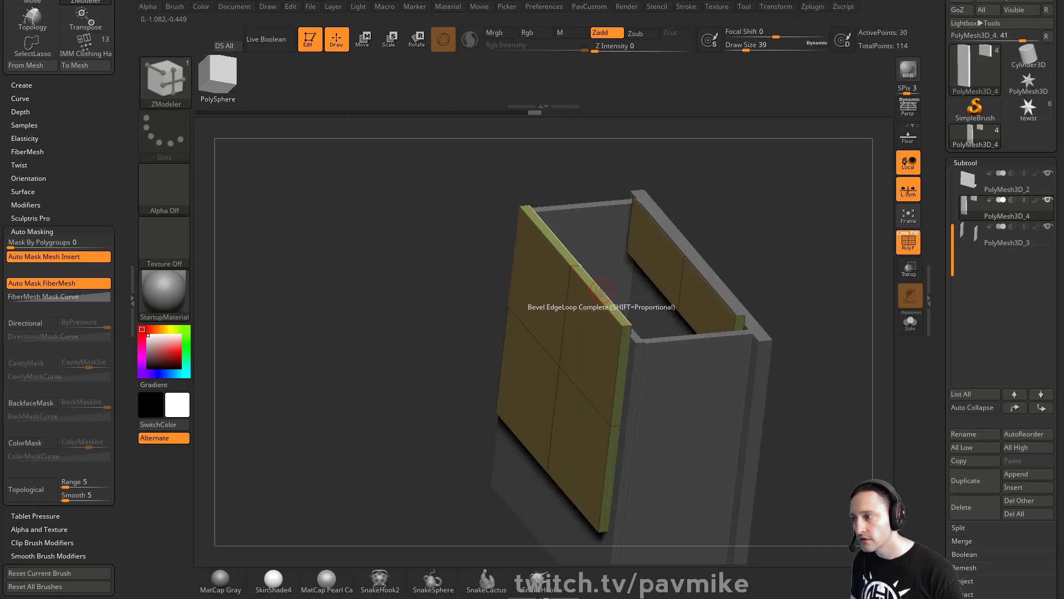
pyautogui.press('`')
pyautogui.click(859, 524)
pyautogui.keyDown('alt'); pyautogui.moveTo(775, 194); pyautogui.dragTo(758, 266); pyautogui.keyUp('alt')
# Step: Try to connect the open upper rims of both panels with the Bridge edge action on Two Holes
pyautogui.press('space')
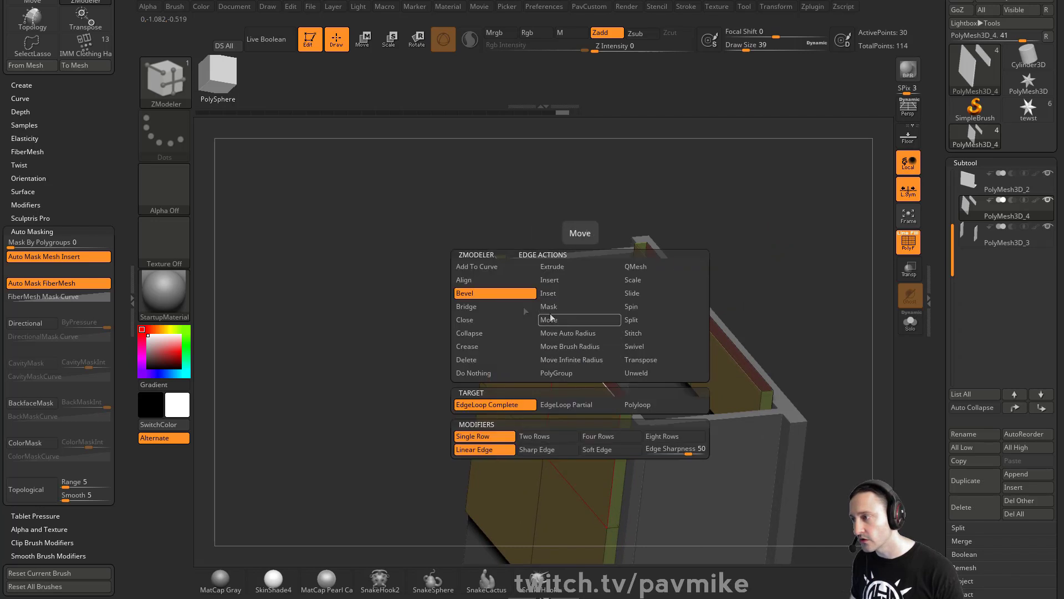
pyautogui.click(485, 308)
pyautogui.click(575, 357)
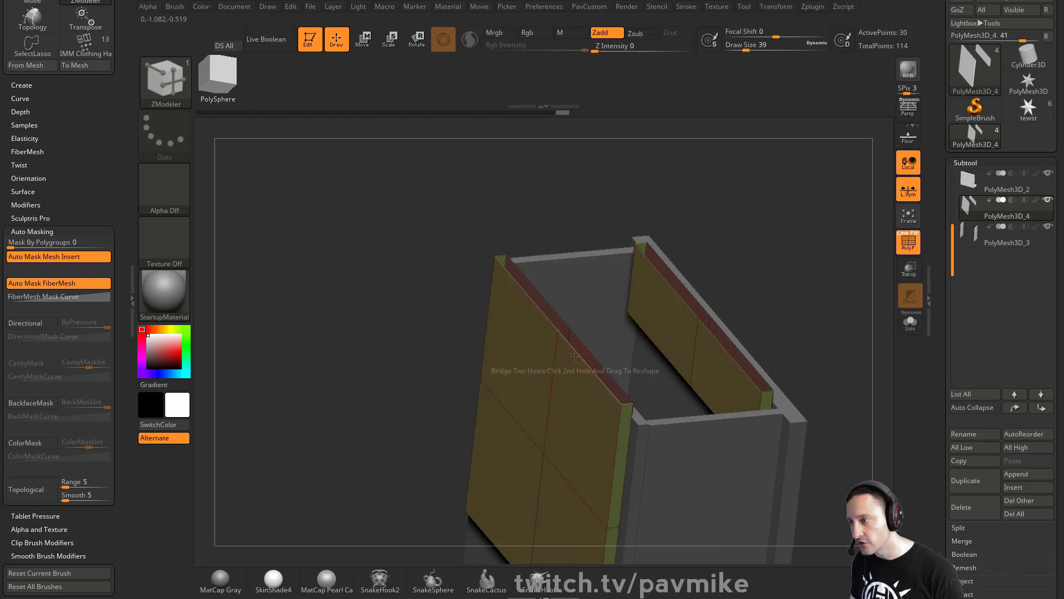
pyautogui.moveTo(729, 345); pyautogui.dragTo(848, 295)
pyautogui.hotkey('ctrl', 'z')
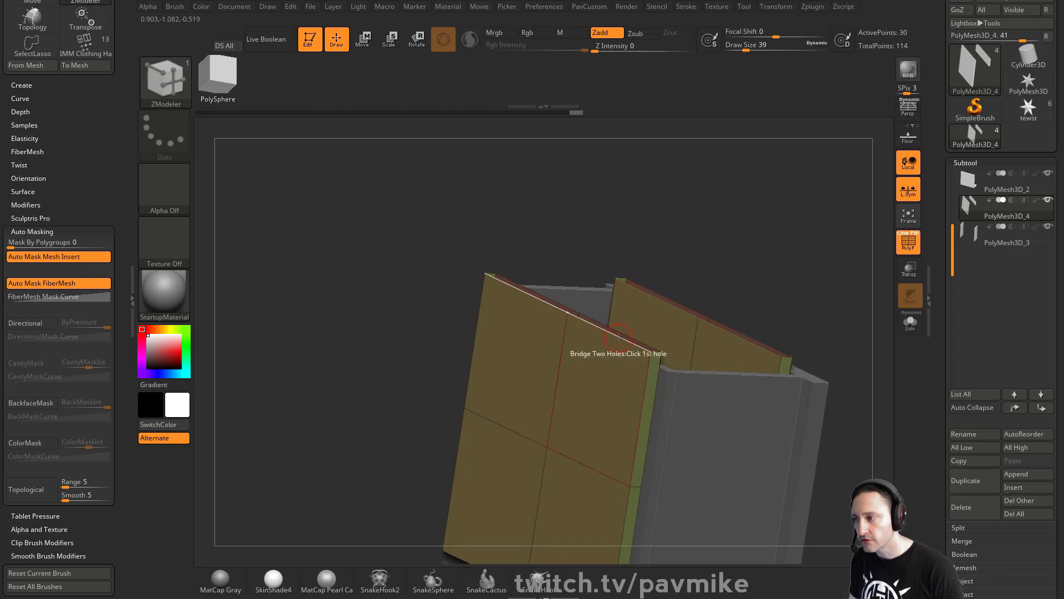
# Step: Try to bridge the two open upper rims using the Round Corners profile
pyautogui.press('space')
pyautogui.click(615, 445)
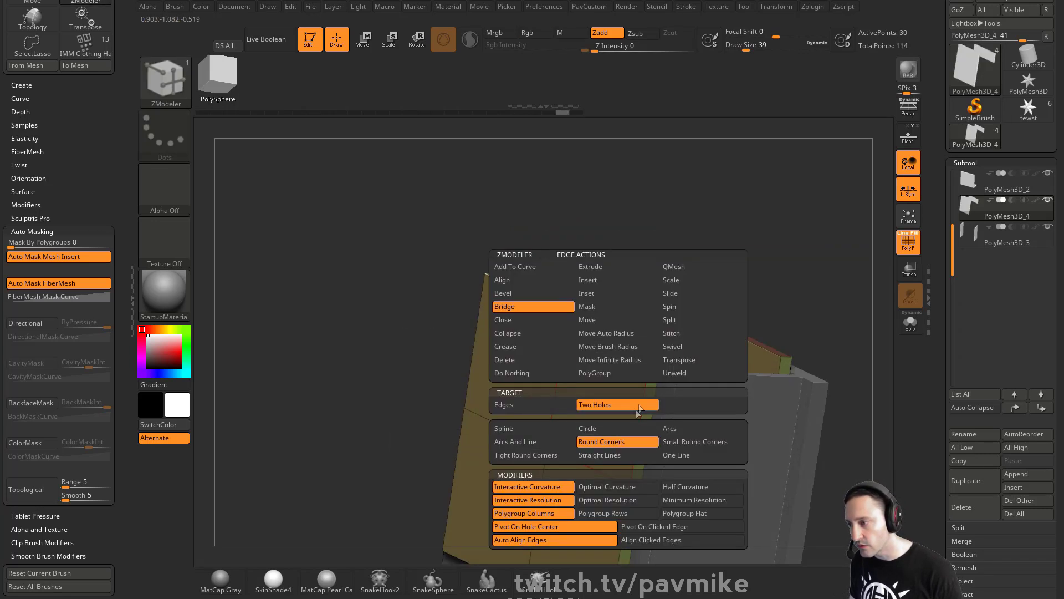
pyautogui.moveTo(832, 314); pyautogui.dragTo(863, 311)
pyautogui.moveTo(771, 328); pyautogui.dragTo(807, 303)
pyautogui.hotkey('ctrl', 'z')
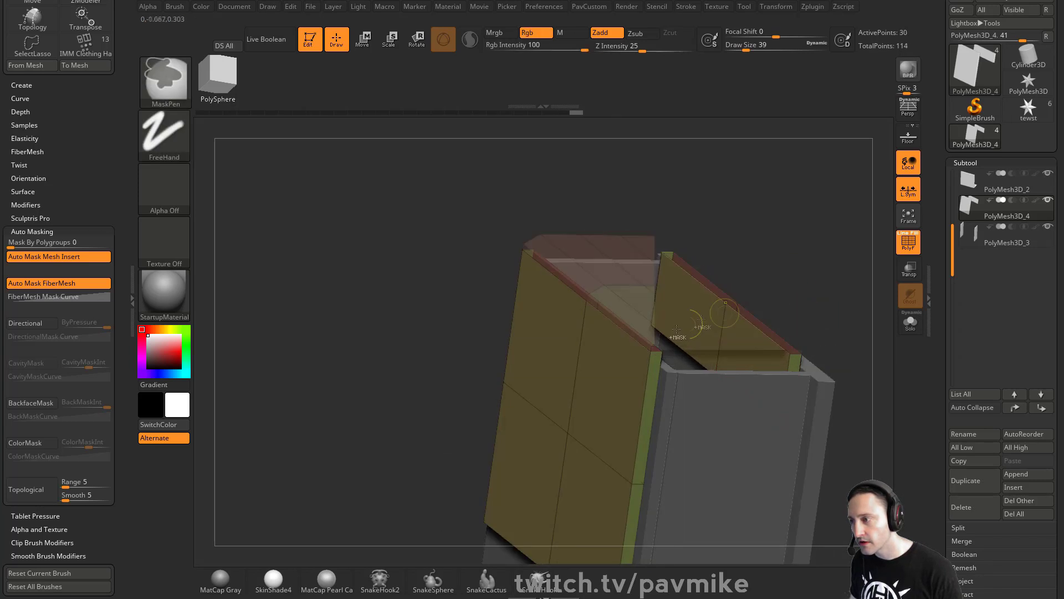
# Step: Bridge the two open panel rims with the Circle profile to form a curved lid over the box
pyautogui.press('space')
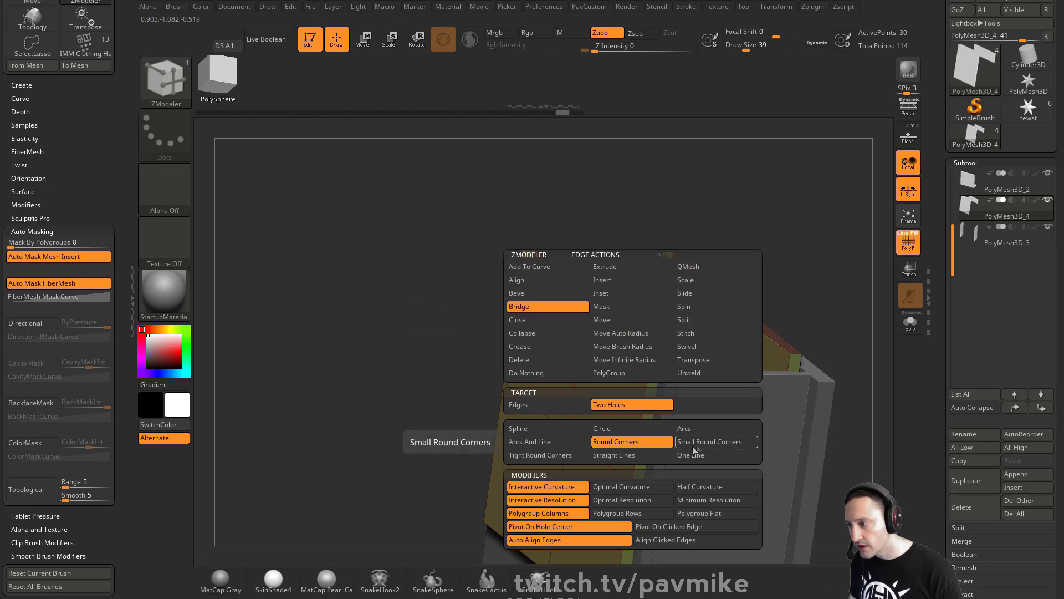
pyautogui.click(630, 429)
pyautogui.moveTo(764, 340); pyautogui.dragTo(840, 306)
pyautogui.moveTo(840, 306); pyautogui.dragTo(793, 240)
pyautogui.moveTo(793, 290)
pyautogui.mouseDown()
pyautogui.moveTo(802, 245)
pyautogui.moveTo(808, 281)
pyautogui.moveTo(819, 256)
pyautogui.moveTo(809, 264)
pyautogui.moveTo(839, 297)
pyautogui.moveTo(799, 295)
pyautogui.mouseUp()
pyautogui.press('s')
pyautogui.press('w')
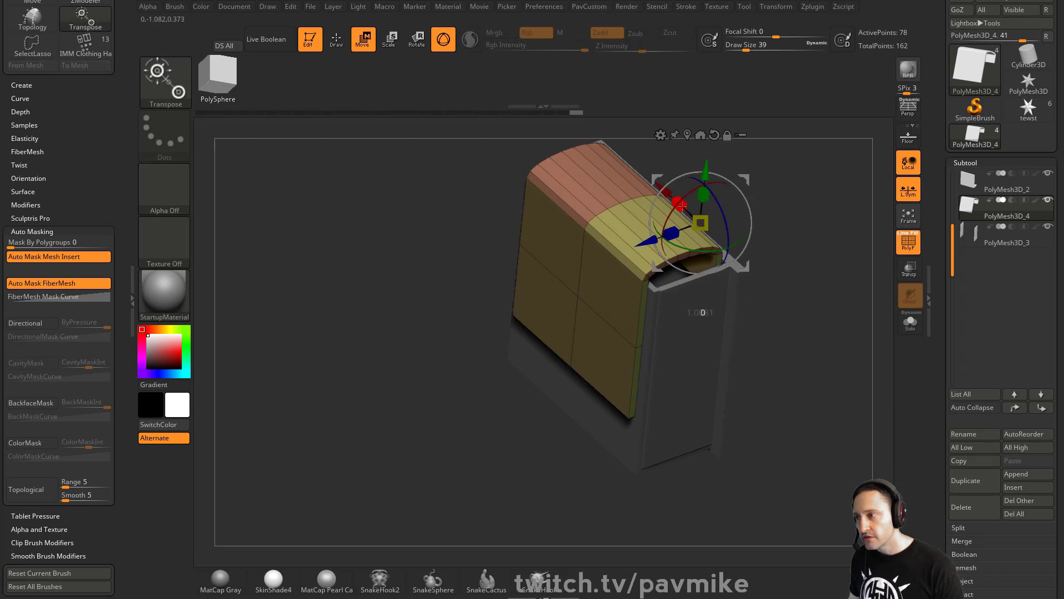
pyautogui.moveTo(758, 251); pyautogui.dragTo(848, 289)
# Step: Duplicate the broad panel on the opposite side of the box and insert two mirrored vertical edge loops
pyautogui.keyDown('alt'); pyautogui.click(732, 283); pyautogui.keyUp('alt')
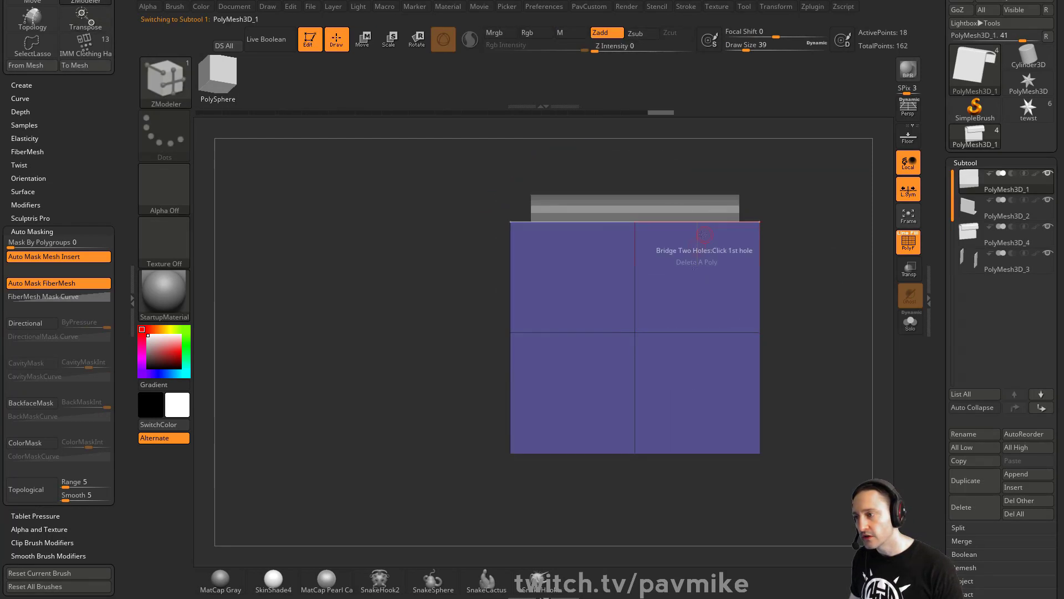
pyautogui.click(976, 480)
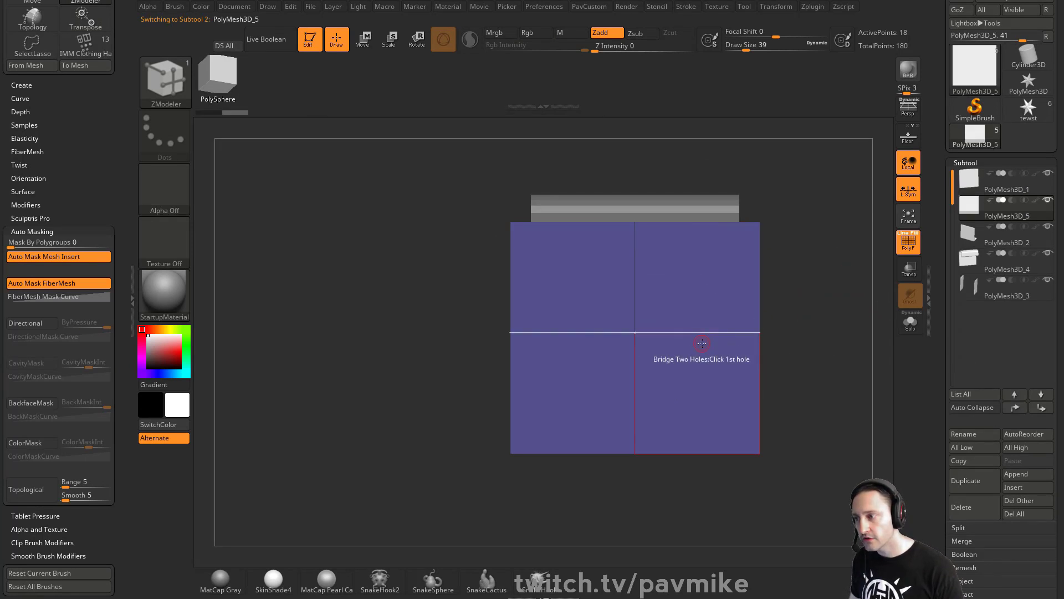
pyautogui.press('space')
pyautogui.click(701, 280)
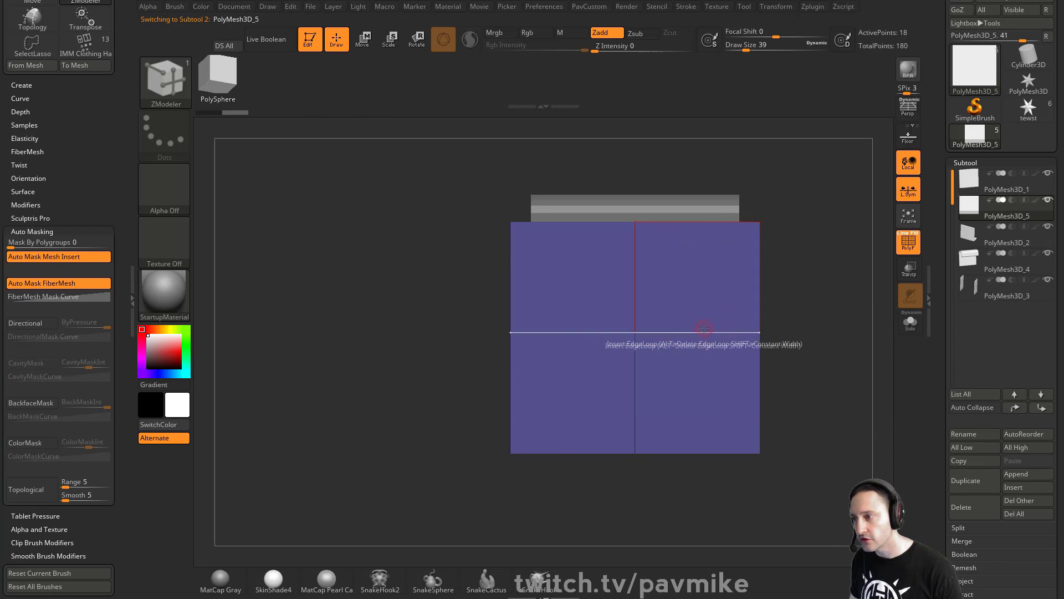
pyautogui.click(691, 332)
# Step: Bevel the two vertical edge loops into matching narrow strips on the duplicated panel
pyautogui.press('space')
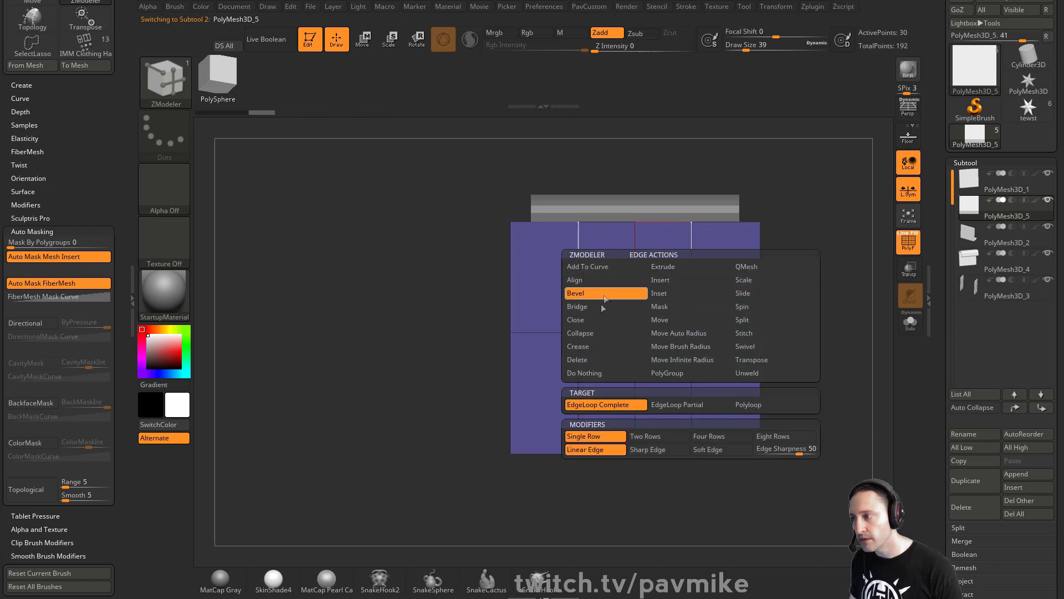
pyautogui.click(577, 293)
pyautogui.moveTo(692, 308)
pyautogui.mouseDown()
pyautogui.moveTo(690, 282)
pyautogui.moveTo(690, 307)
pyautogui.mouseUp()
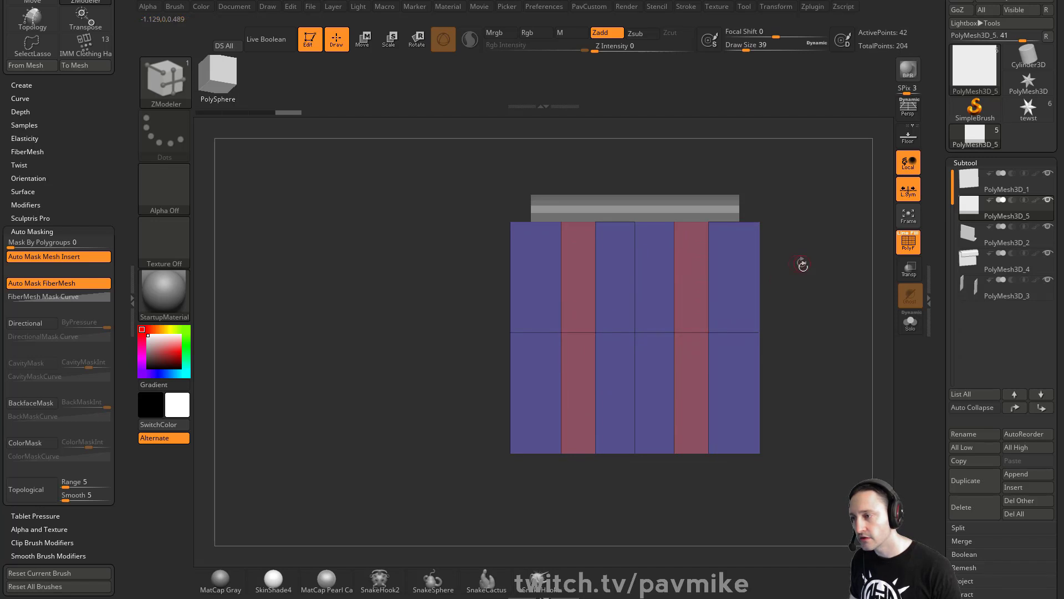
# Step: Assign the outer faces of the two strips to their own polygroup, isolate them, and delete the hidden polygons
pyautogui.moveTo(802, 265); pyautogui.dragTo(817, 302)
pyautogui.click(912, 320)
pyautogui.keyDown('alt'); pyautogui.moveTo(694, 303); pyautogui.dragTo(697, 344); pyautogui.keyUp('alt')
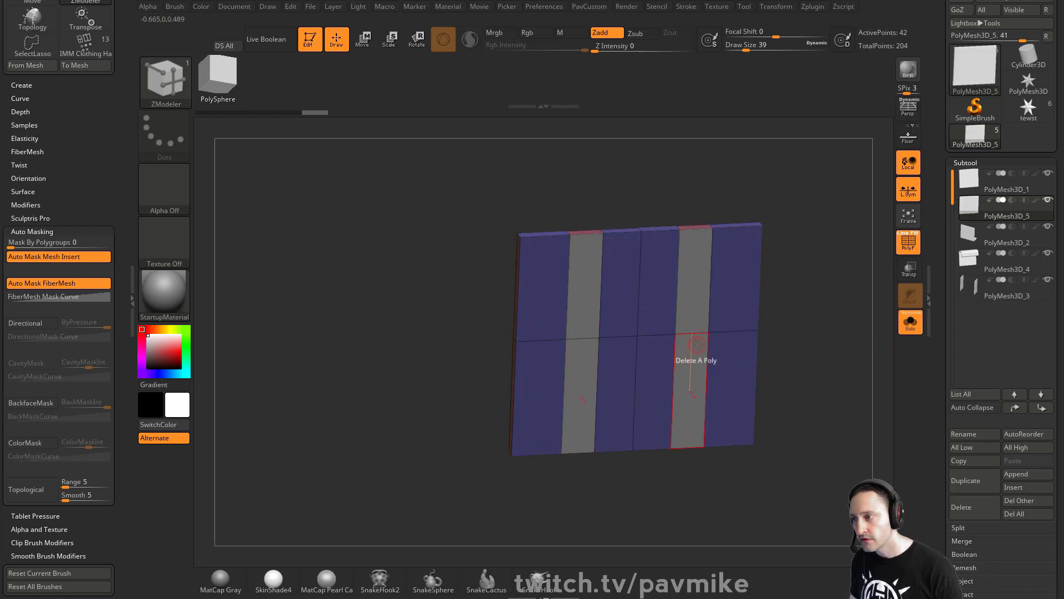
pyautogui.keyDown('ctrl'); pyautogui.keyDown('shift'); pyautogui.click(679, 338); pyautogui.keyUp('shift'); pyautogui.keyUp('ctrl')
pyautogui.keyDown('ctrl'); pyautogui.keyDown('shift'); pyautogui.click(749, 335); pyautogui.keyUp('shift'); pyautogui.keyUp('ctrl')
pyautogui.press('1')
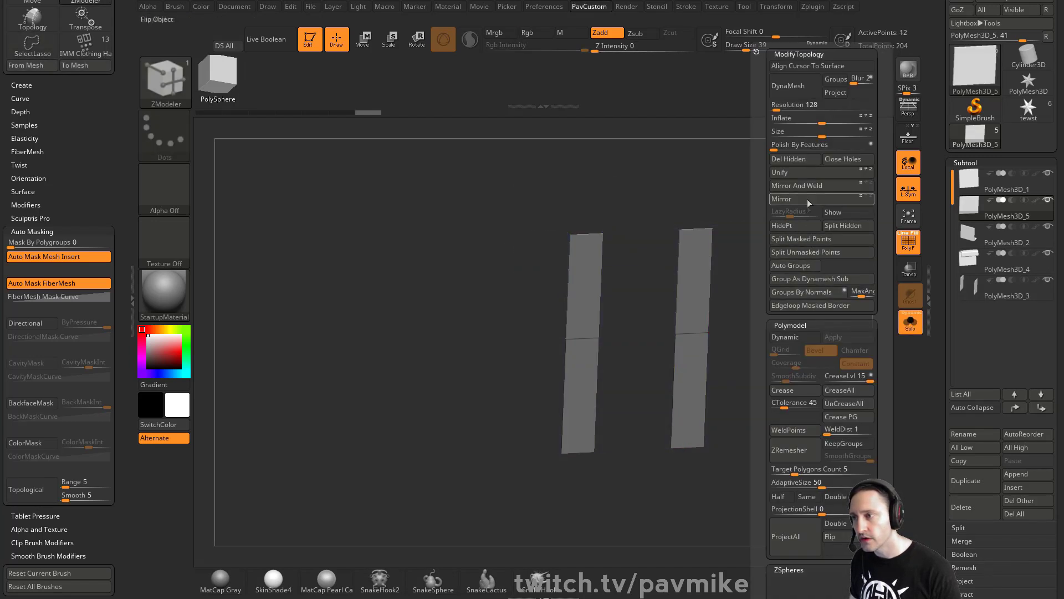
pyautogui.click(809, 199)
pyautogui.click(910, 320)
# Step: Shorten the two strips vertically and thicken them with QMesh on Polygroup All
pyautogui.press('w')
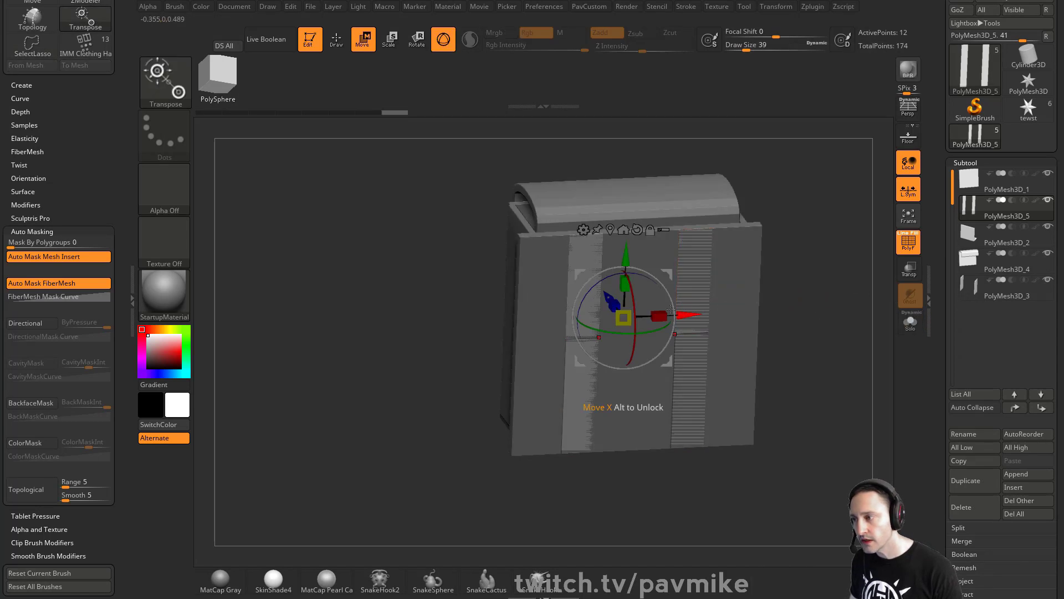
pyautogui.moveTo(624, 284); pyautogui.dragTo(642, 281)
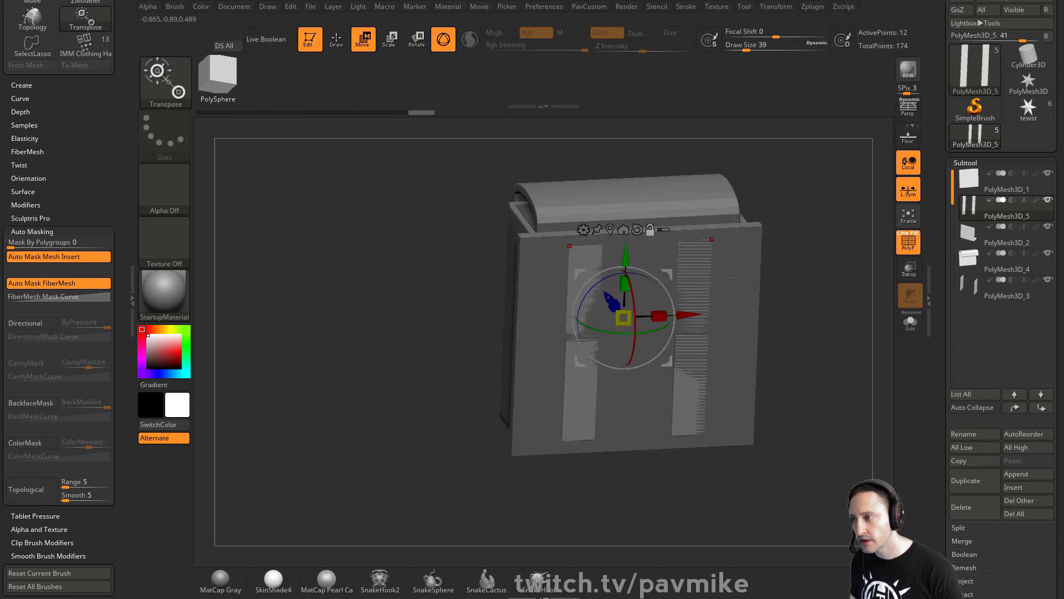
pyautogui.press('q')
pyautogui.press('space')
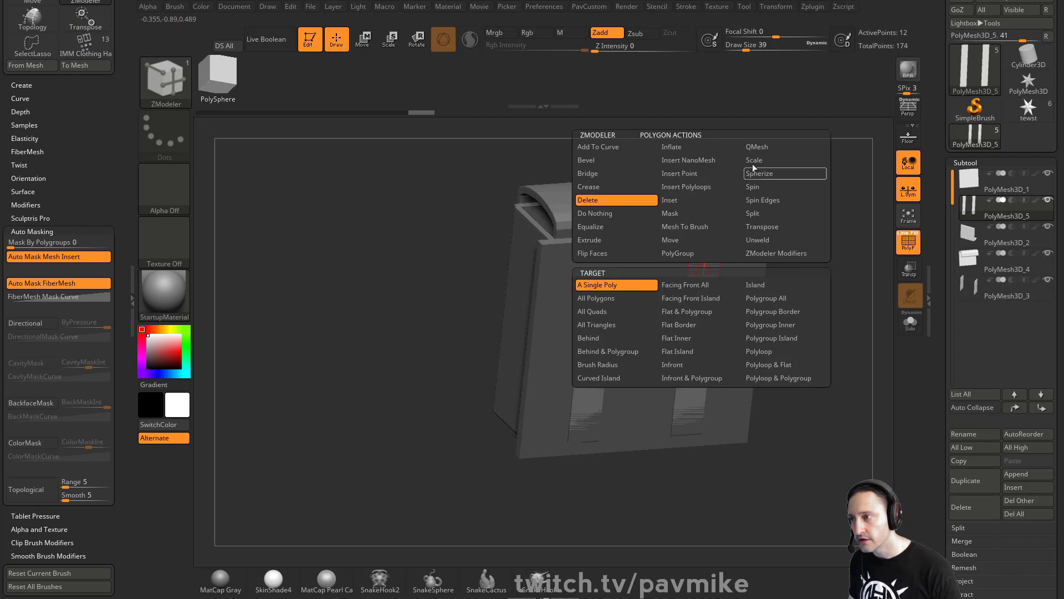
pyautogui.click(757, 149)
pyautogui.click(758, 296)
pyautogui.moveTo(703, 288); pyautogui.dragTo(714, 302)
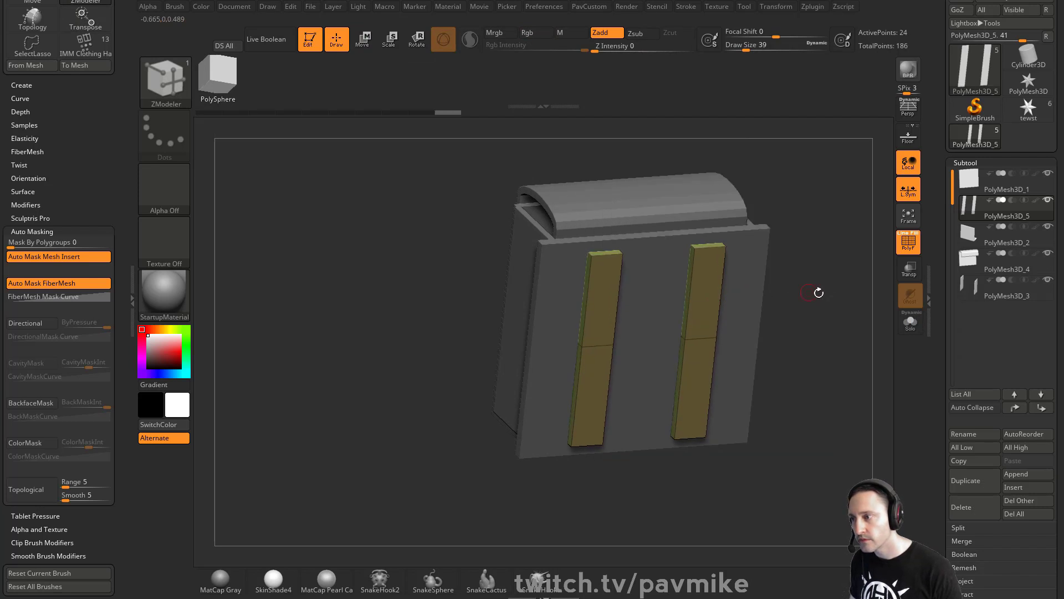
# Step: Insert mirrored Snap Assy parts from the IMM Clothing Hardware brush near the lower ends of the two rear straps
pyautogui.moveTo(819, 292); pyautogui.dragTo(789, 328)
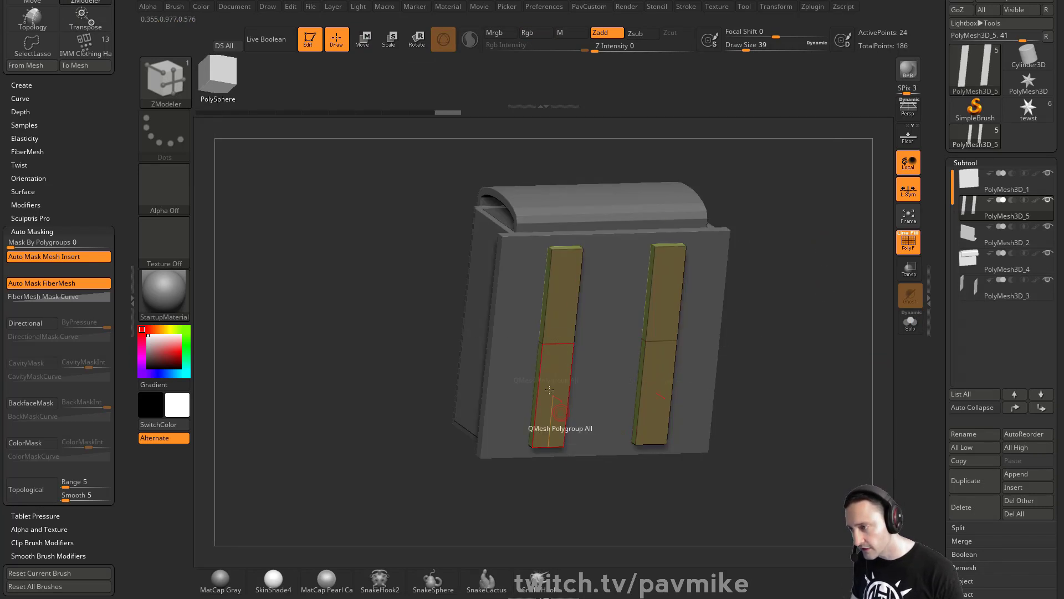
pyautogui.moveTo(832, 266); pyautogui.dragTo(791, 279)
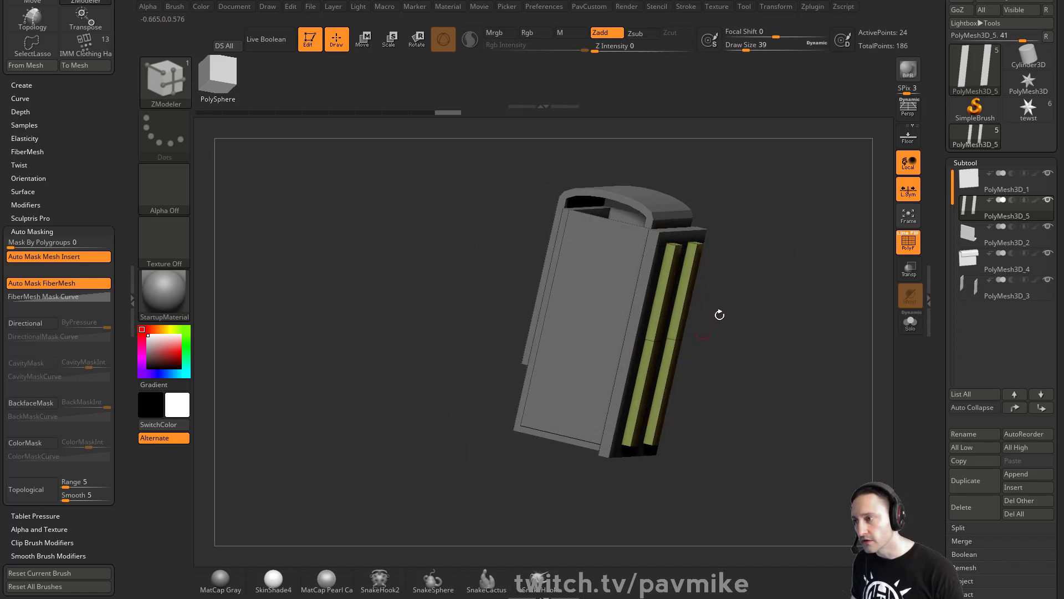
pyautogui.moveTo(719, 315); pyautogui.dragTo(730, 290)
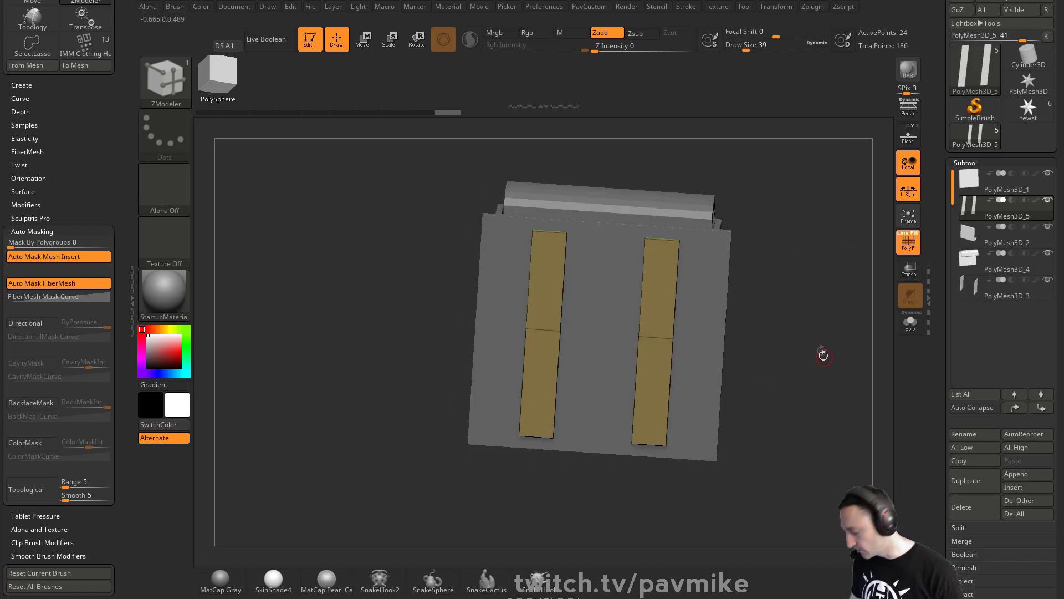
pyautogui.press('b')
pyautogui.press('i')
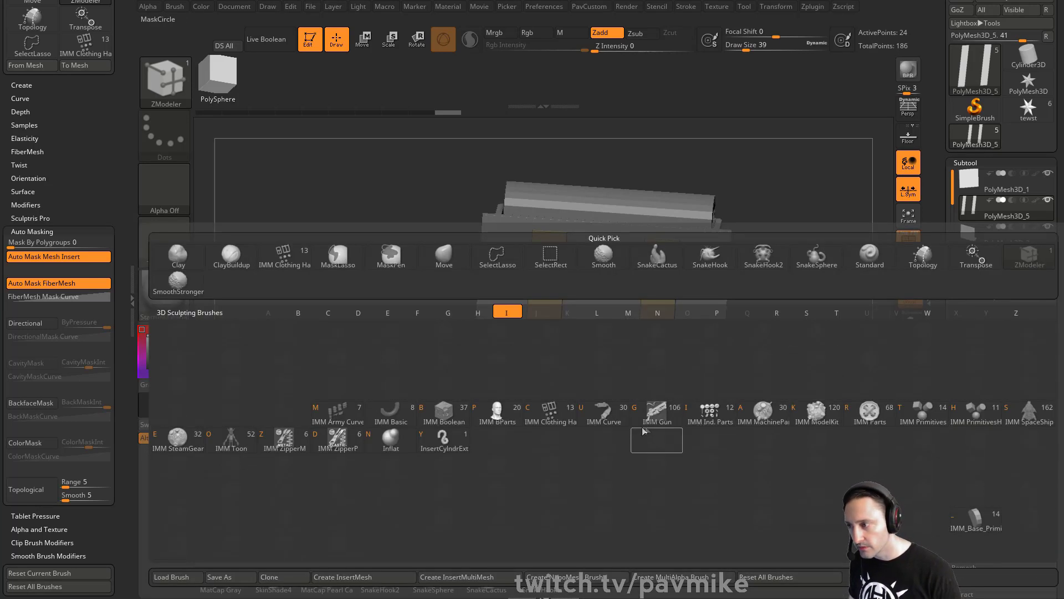
pyautogui.click(546, 417)
pyautogui.press('m')
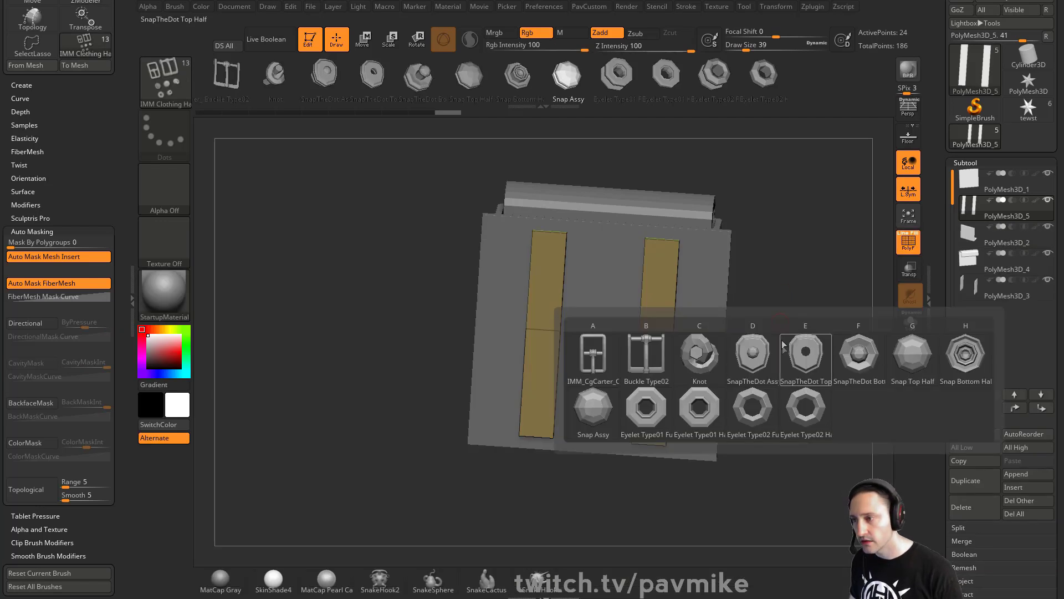
pyautogui.click(581, 415)
pyautogui.keyDown('shift'); pyautogui.moveTo(738, 383); pyautogui.dragTo(748, 369); pyautogui.keyUp('shift')
pyautogui.moveTo(657, 435); pyautogui.dragTo(658, 435)
# Step: Adjust the placement of the mirrored snaps on the straps with the transform gizmo
pyautogui.press('w')
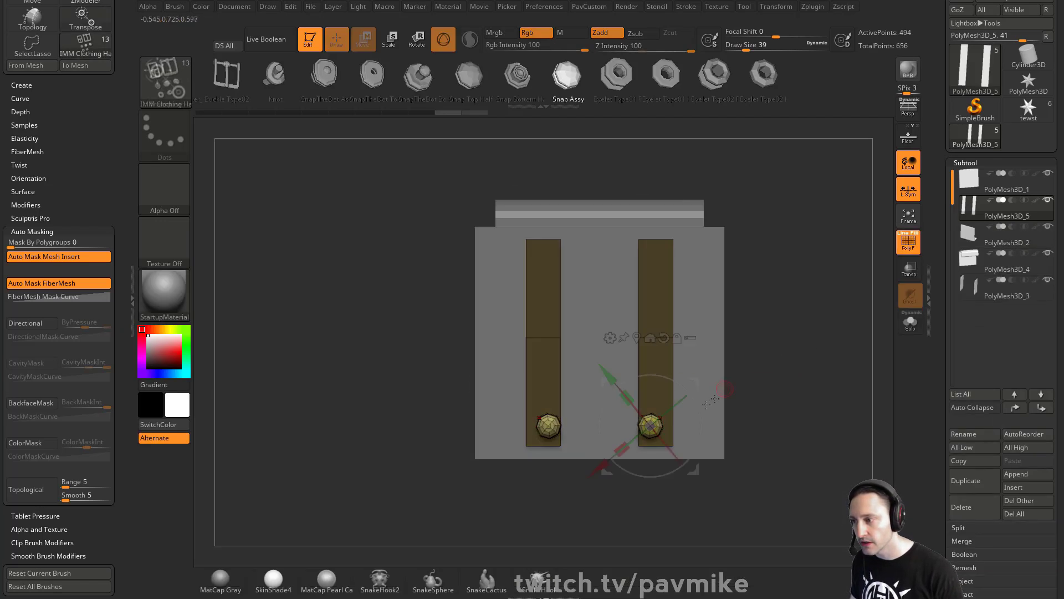
pyautogui.moveTo(696, 381); pyautogui.dragTo(703, 385)
pyautogui.moveTo(773, 364); pyautogui.dragTo(804, 380)
pyautogui.moveTo(710, 441); pyautogui.dragTo(706, 440)
pyautogui.press('q')
# Step: Crease the curved lid at crease level 3 and turn on Dynamic Subdivision with more smooth subdivisions
pyautogui.moveTo(757, 370); pyautogui.dragTo(804, 360)
pyautogui.keyDown('alt'); pyautogui.click(748, 273); pyautogui.keyUp('alt')
pyautogui.keyDown('shift'); pyautogui.moveTo(867, 262); pyautogui.dragTo(837, 286); pyautogui.keyUp('shift')
pyautogui.keyDown('alt'); pyautogui.click(656, 362); pyautogui.keyUp('alt')
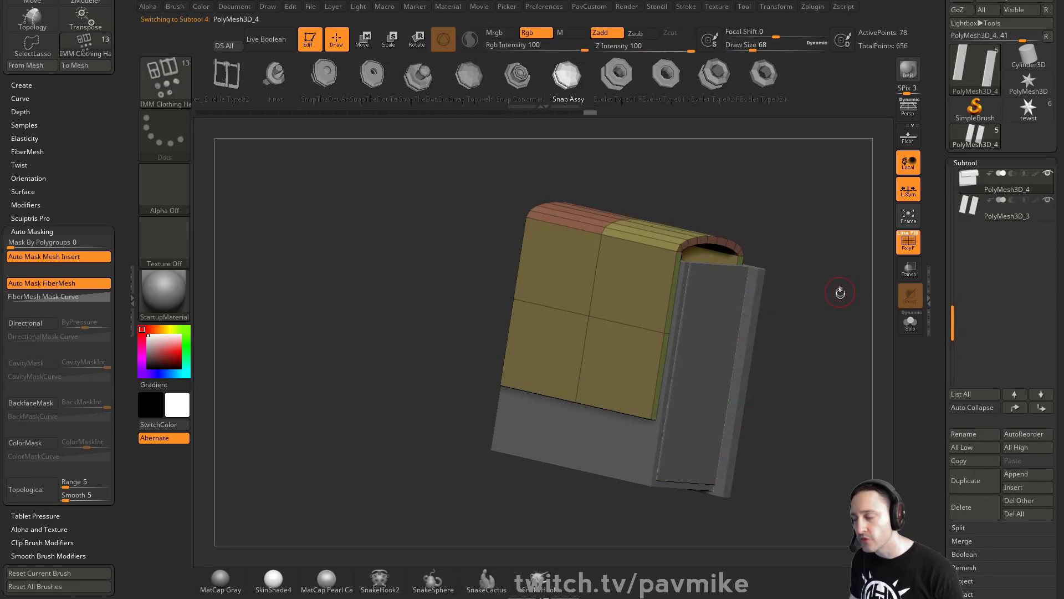
pyautogui.press('z')
pyautogui.click(835, 391)
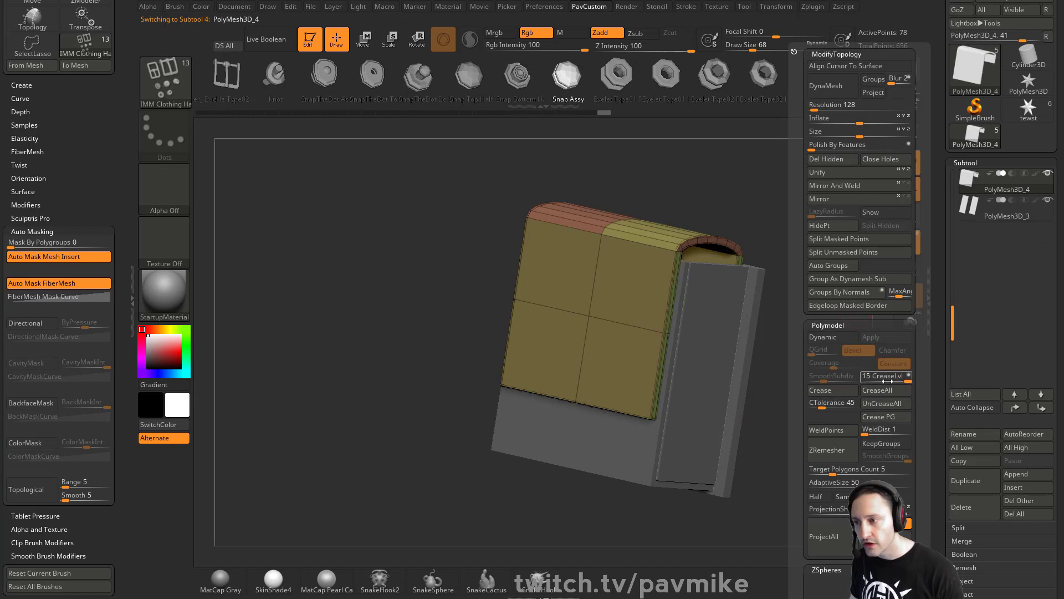
pyautogui.click(831, 339)
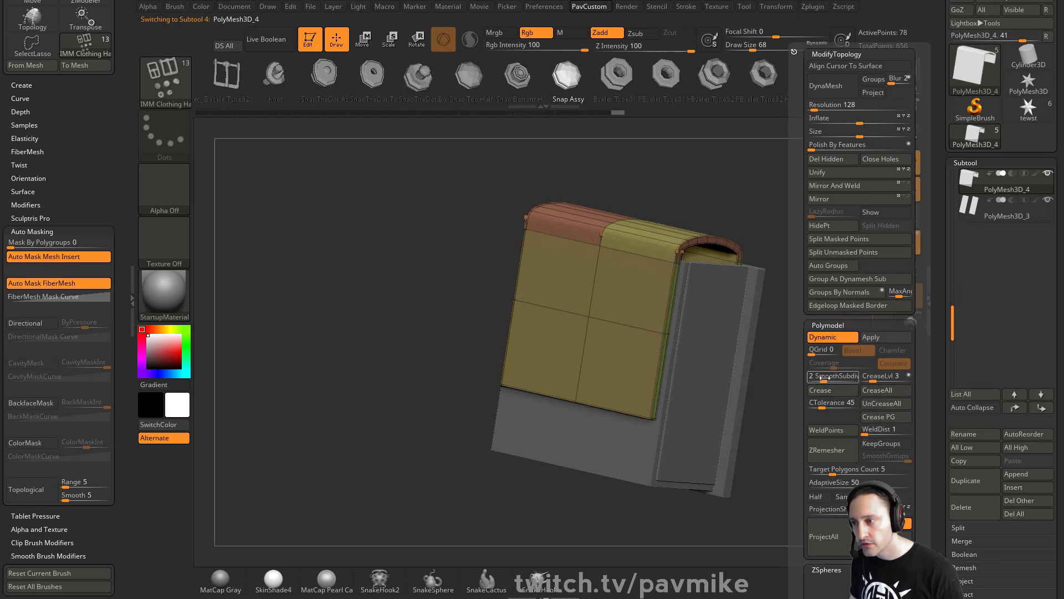
pyautogui.moveTo(829, 378); pyautogui.dragTo(826, 379)
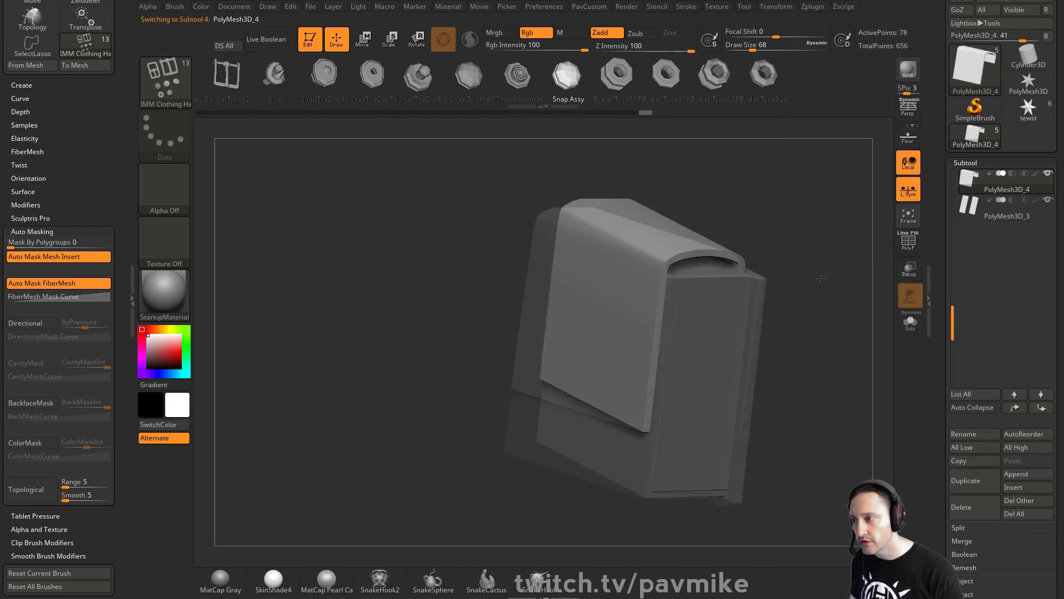
pyautogui.moveTo(805, 379); pyautogui.dragTo(809, 379)
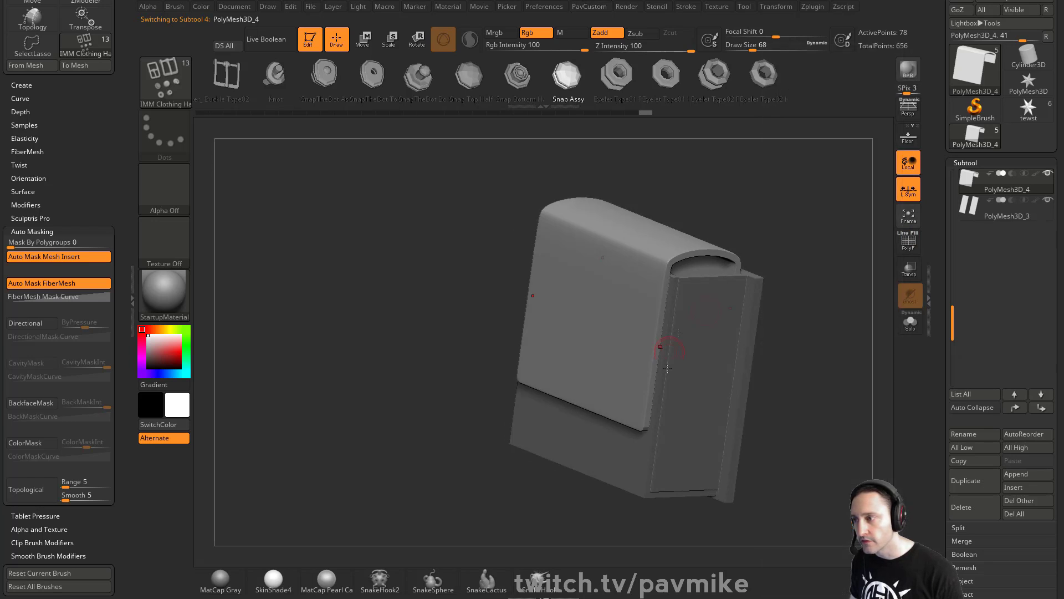
pyautogui.moveTo(811, 311); pyautogui.dragTo(848, 338)
# Step: Apply the lid's dynamic subdivision as real levels and set the subdivision level to 4
pyautogui.press('space')
pyautogui.click(870, 339)
pyautogui.moveTo(950, 336); pyautogui.dragTo(953, 107)
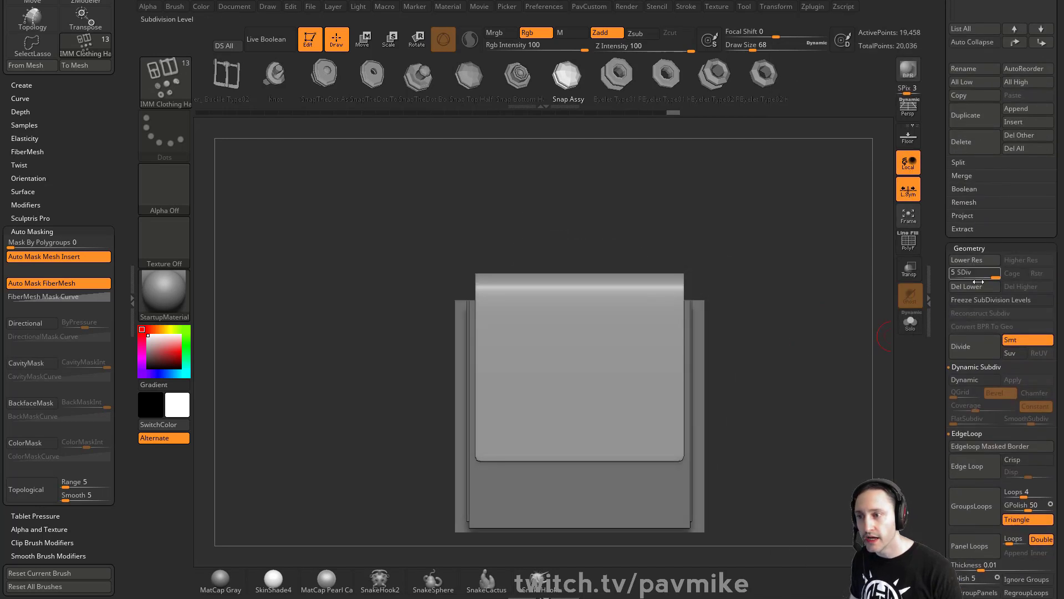
pyautogui.click(962, 272)
pyautogui.moveTo(982, 274); pyautogui.dragTo(986, 274)
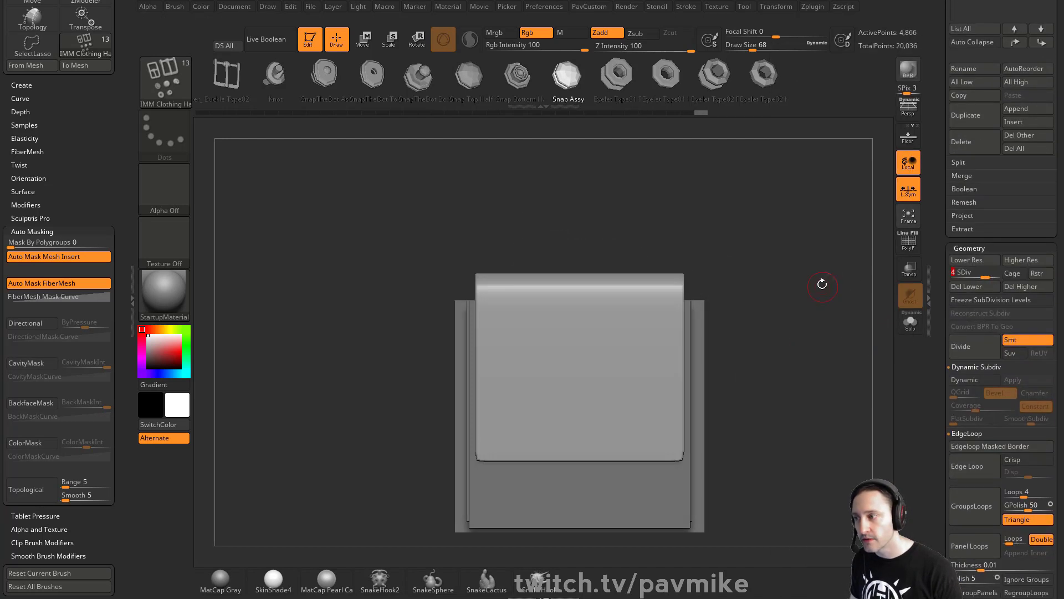
# Step: Try sculpting diagonal fabric folds on the lid's front with the Standard brush at draw size 90, smoothing between strokes
pyautogui.moveTo(822, 284); pyautogui.dragTo(784, 291)
pyautogui.press('b')
pyautogui.press('s')
pyautogui.press('t')
pyautogui.press('s')
pyautogui.moveTo(550, 328); pyautogui.dragTo(555, 328)
pyautogui.moveTo(782, 270); pyautogui.dragTo(797, 253)
pyautogui.press('s')
pyautogui.moveTo(547, 304); pyautogui.dragTo(545, 304)
pyautogui.moveTo(507, 304); pyautogui.dragTo(619, 373)
pyautogui.moveTo(508, 285)
pyautogui.mouseDown()
pyautogui.moveTo(628, 358)
pyautogui.moveTo(632, 351)
pyautogui.mouseUp()
pyautogui.moveTo(501, 290); pyautogui.dragTo(646, 332)
pyautogui.moveTo(734, 317); pyautogui.dragTo(715, 317)
pyautogui.moveTo(525, 283)
pyautogui.keyDown('shift'); pyautogui.mouseDown()
pyautogui.moveTo(632, 325)
pyautogui.moveTo(627, 360)
pyautogui.mouseUp(); pyautogui.keyUp('shift')
# Step: Delete the horizontal centre edge loop from the narrow side panels using the ZModeler edge Insert action
pyautogui.moveTo(844, 284)
pyautogui.mouseDown()
pyautogui.moveTo(832, 261)
pyautogui.moveTo(839, 280)
pyautogui.moveTo(782, 279)
pyautogui.mouseUp()
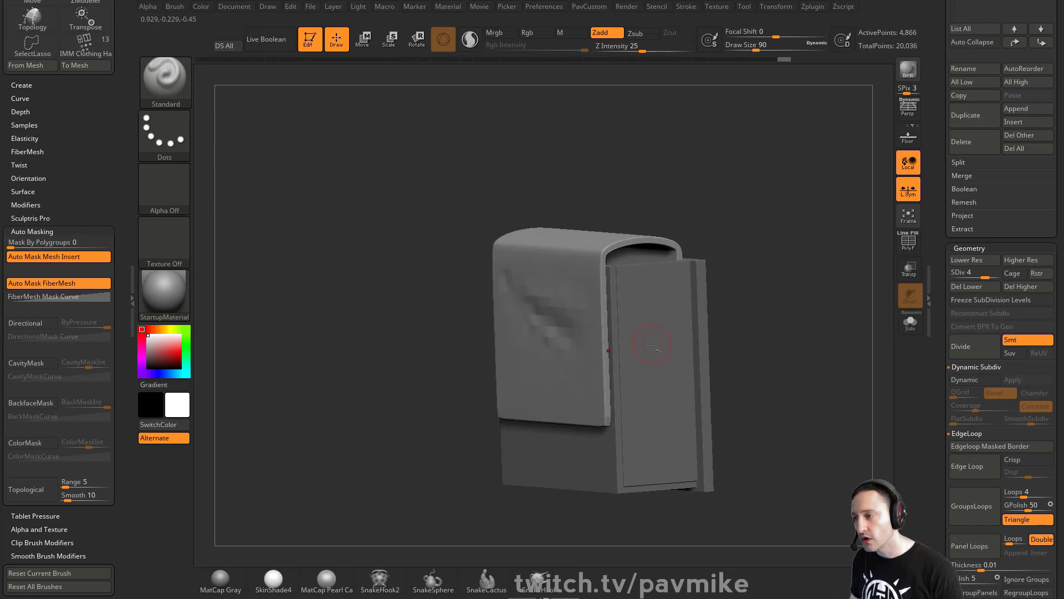
pyautogui.keyDown('alt'); pyautogui.click(654, 320); pyautogui.keyUp('alt')
pyautogui.moveTo(715, 302); pyautogui.dragTo(732, 259)
pyautogui.press('space')
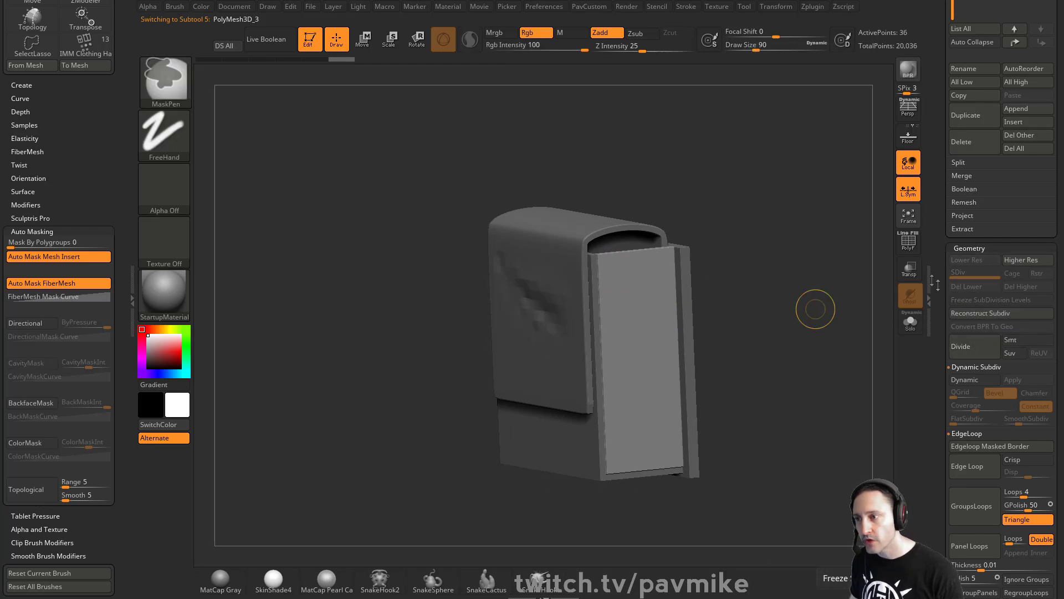
pyautogui.hotkey('shift', 'f')
pyautogui.press('b')
pyautogui.press('z')
pyautogui.press('m')
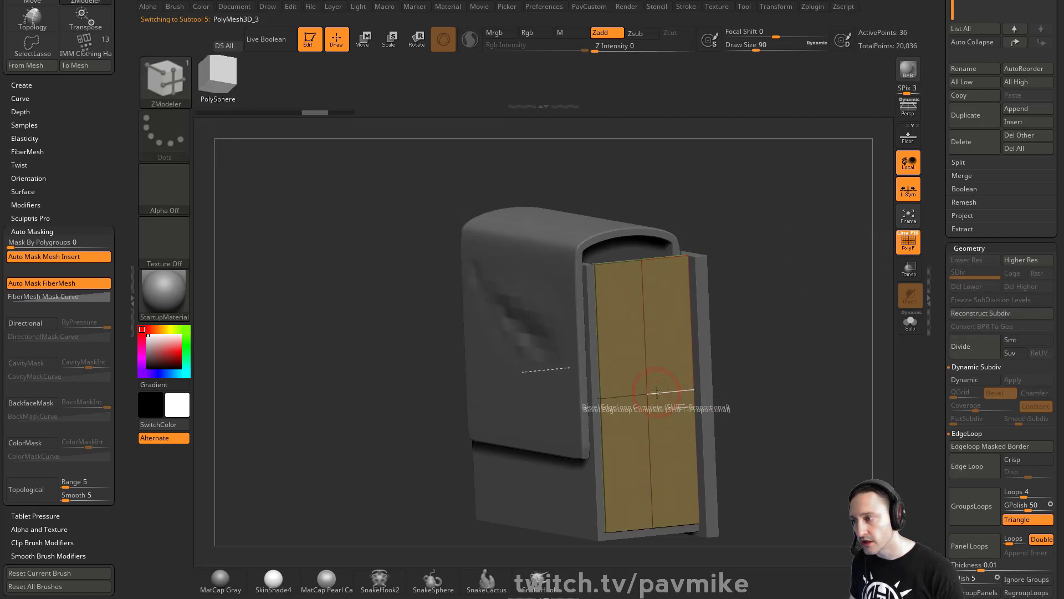
pyautogui.press('space')
pyautogui.click(631, 283)
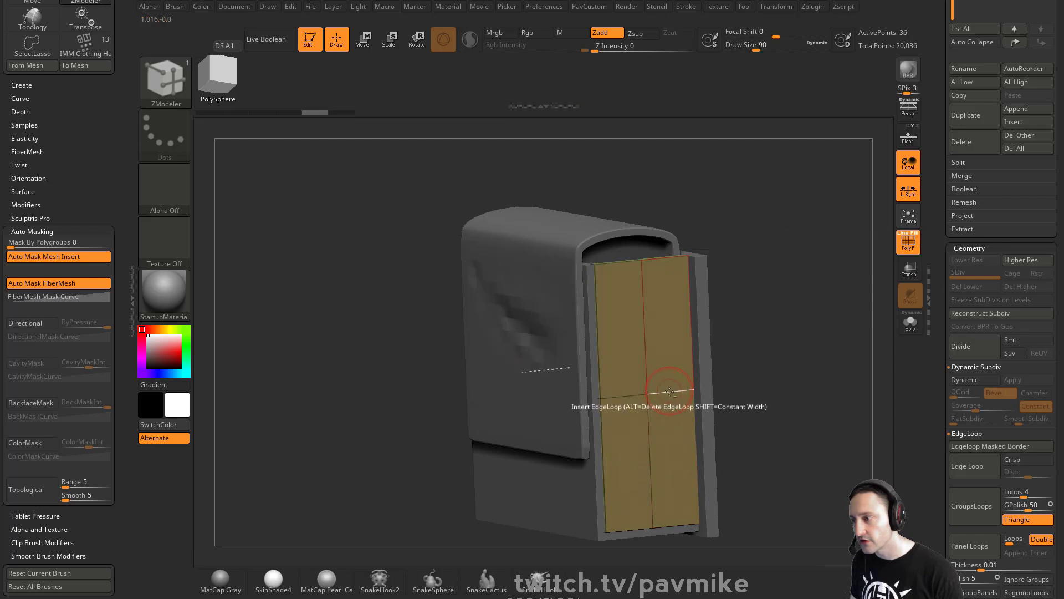
pyautogui.keyDown('alt'); pyautogui.click(671, 390); pyautogui.keyUp('alt')
# Step: Replace the side panels' remaining centre loop with a dense grid of multiple edge loops in a single polygroup
pyautogui.press('space')
pyautogui.press('space')
pyautogui.click(677, 279)
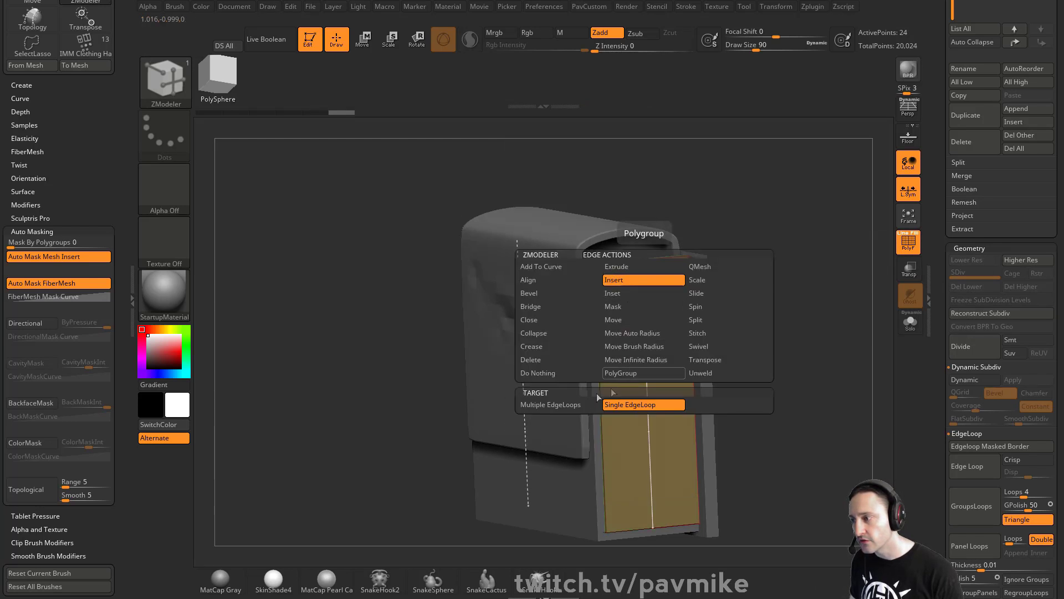
pyautogui.moveTo(645, 358); pyautogui.dragTo(649, 262)
pyautogui.hotkey('ctrl', 'z')
pyautogui.keyDown('alt'); pyautogui.click(645, 286); pyautogui.keyUp('alt')
pyautogui.hotkey('ctrl', 'w')
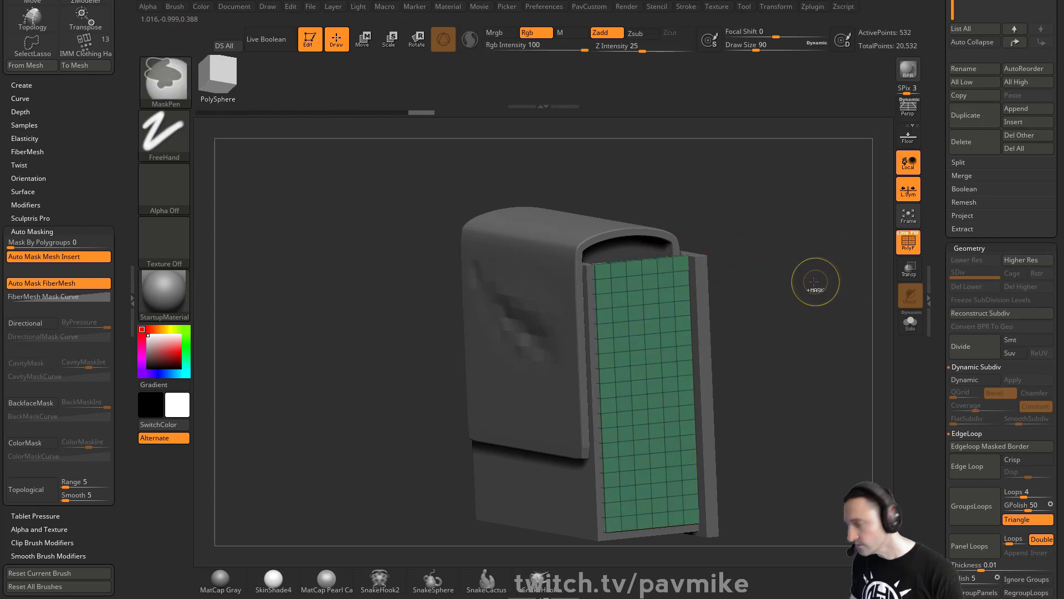
# Step: Undo the lid's sculpted folds and applied subdivision levels back to its base mesh
pyautogui.moveTo(801, 284)
pyautogui.mouseDown()
pyautogui.moveTo(815, 300)
pyautogui.moveTo(812, 278)
pyautogui.mouseUp()
pyautogui.keyDown('alt'); pyautogui.click(547, 233); pyautogui.keyUp('alt')
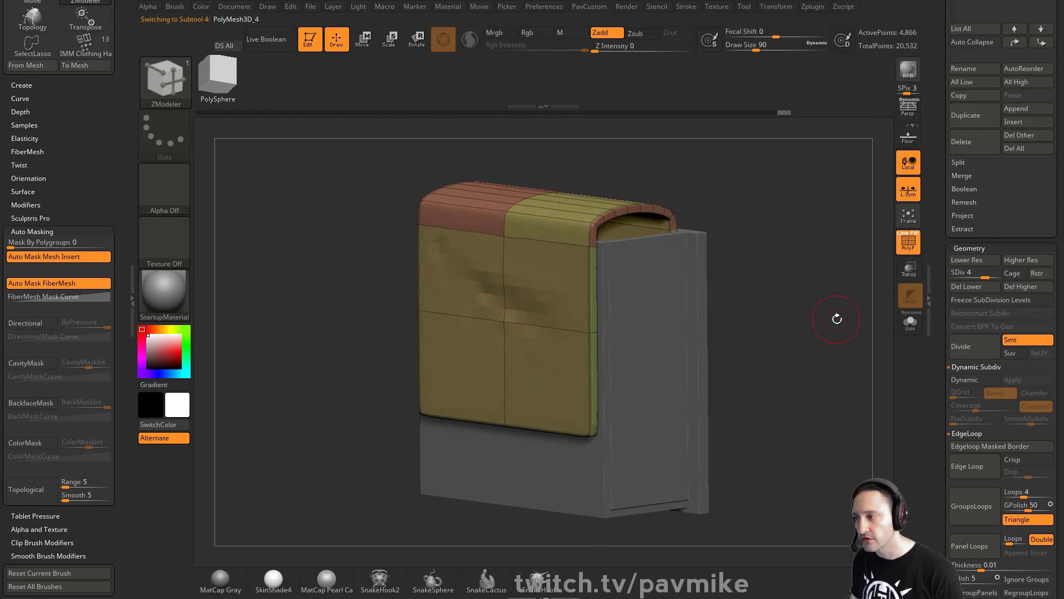
pyautogui.hotkey('ctrl', 'z')
pyautogui.hotkey('ctrl', 'z')
pyautogui.hotkey('ctrl', 'z')
pyautogui.hotkey('ctrl', 'z')
pyautogui.hotkey('ctrl', 'z')
pyautogui.hotkey('ctrl', 'z')
pyautogui.hotkey('ctrl', 'z')
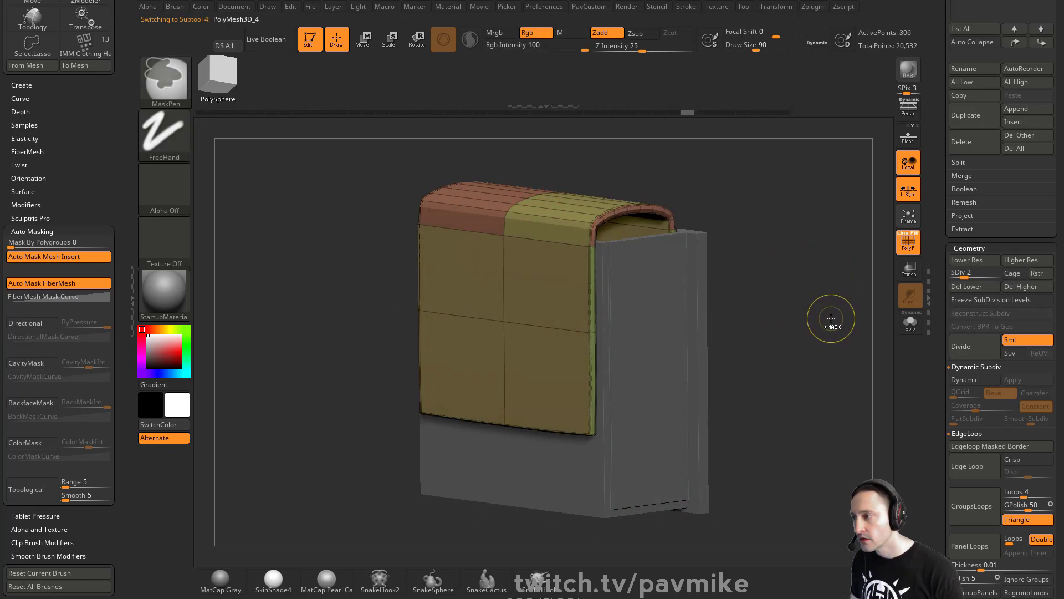
pyautogui.hotkey('ctrl', 'z')
pyautogui.hotkey('ctrl', 'z')
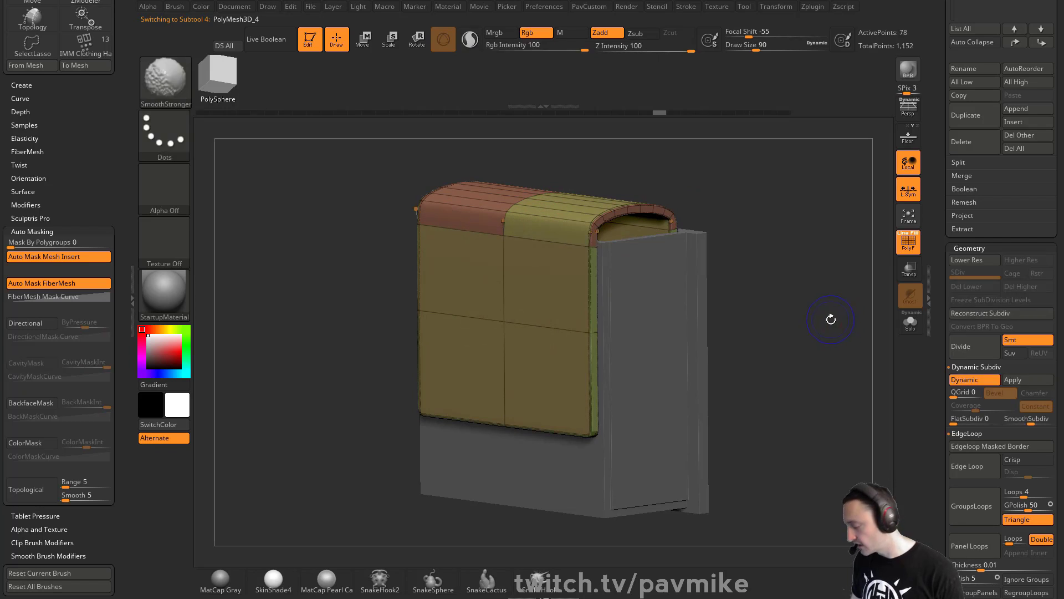
# Step: Turn off dynamic subdivision on the lid and delete its horizontal and vertical centre edge loops
pyautogui.hotkey('shift', 'd')
pyautogui.press('space')
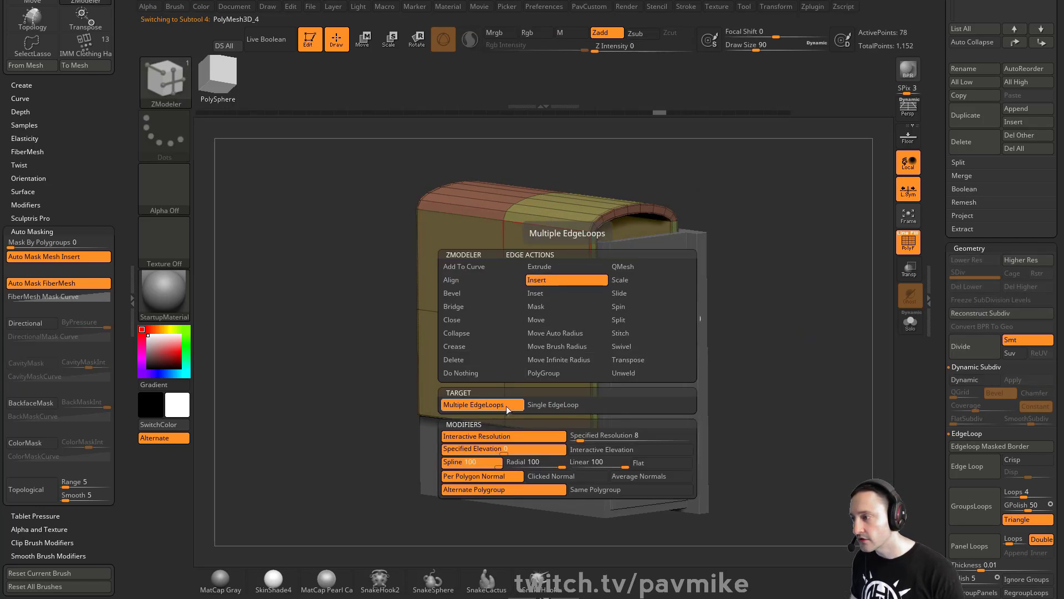
pyautogui.keyDown('alt'); pyautogui.click(523, 324); pyautogui.keyUp('alt')
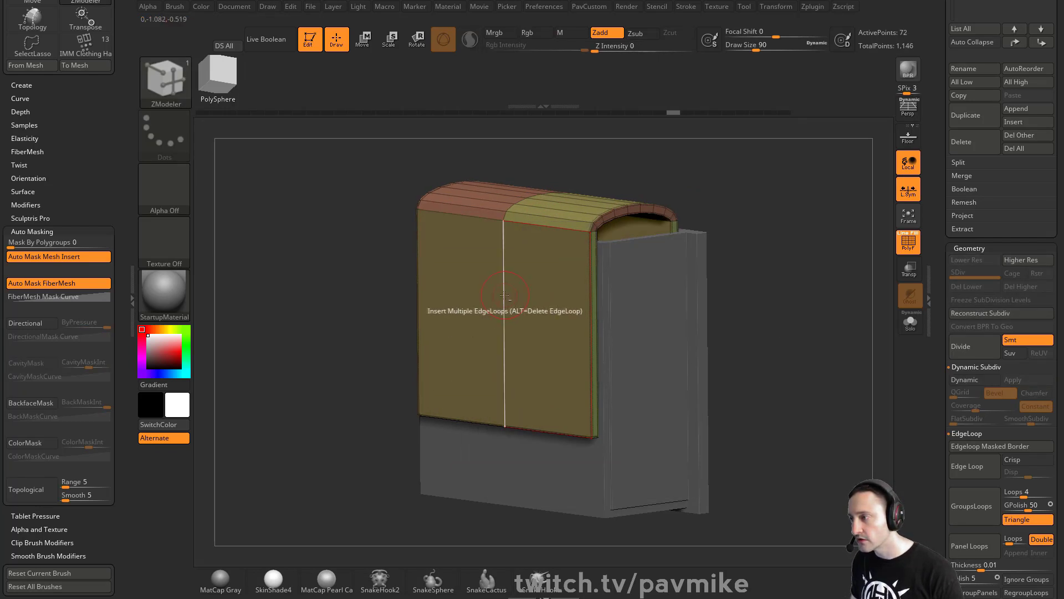
pyautogui.keyDown('alt'); pyautogui.click(505, 294); pyautogui.keyUp('alt')
# Step: Insert multiple vertical and horizontal edge loops to grid the lid evenly, using Mirror And Weld to keep it symmetrical
pyautogui.moveTo(557, 239); pyautogui.dragTo(692, 168)
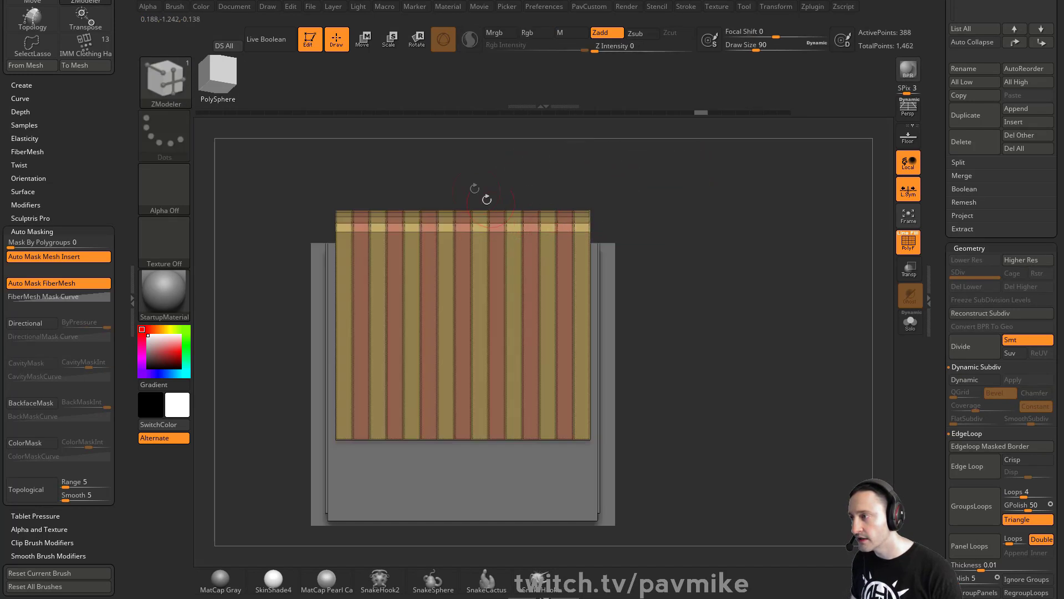
pyautogui.press('4')
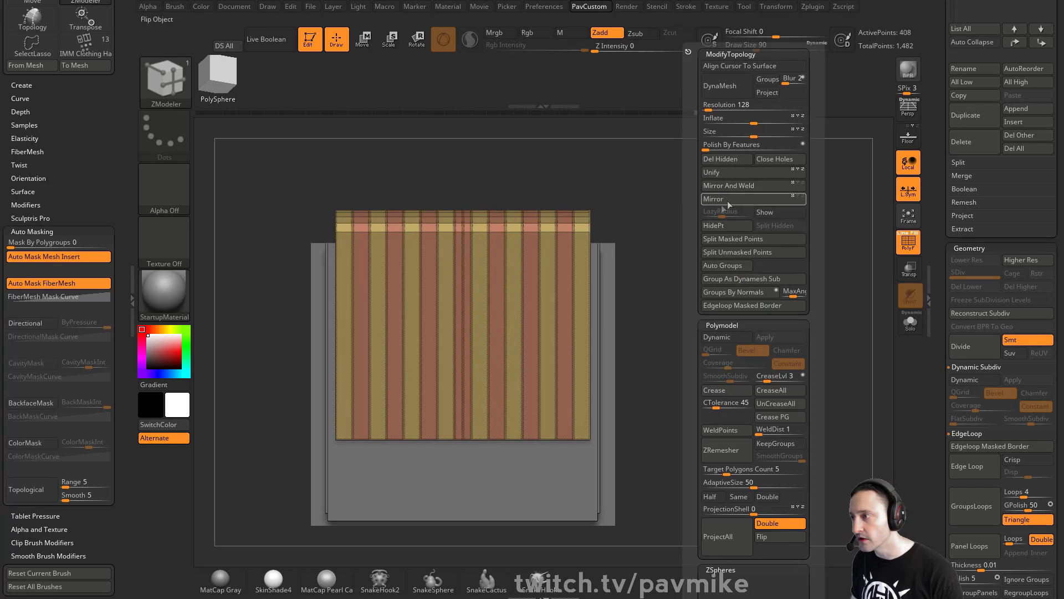
pyautogui.click(738, 185)
pyautogui.moveTo(775, 237); pyautogui.dragTo(715, 247)
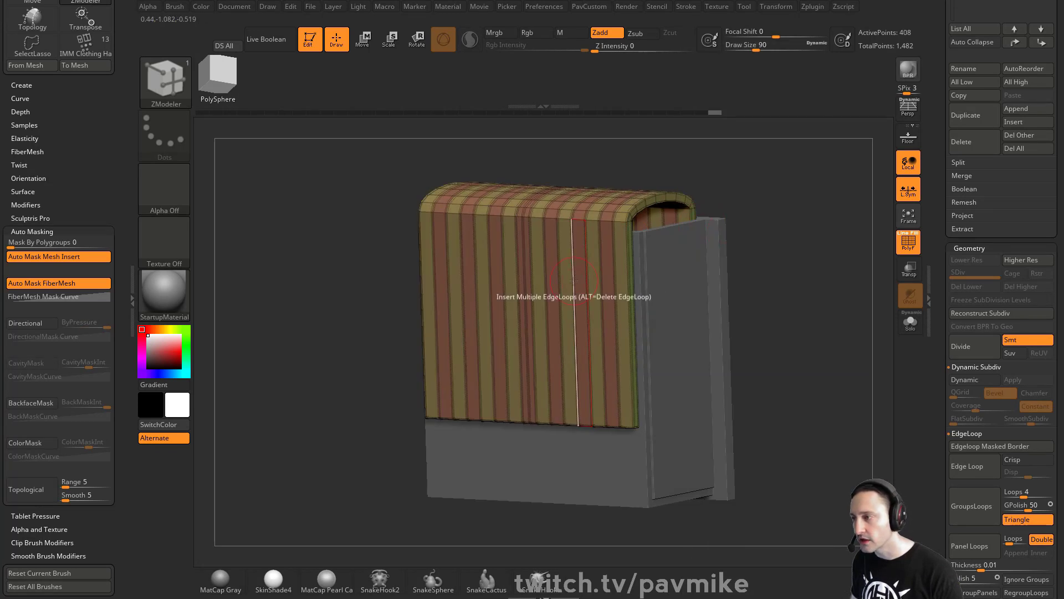
pyautogui.moveTo(578, 298); pyautogui.dragTo(576, 221)
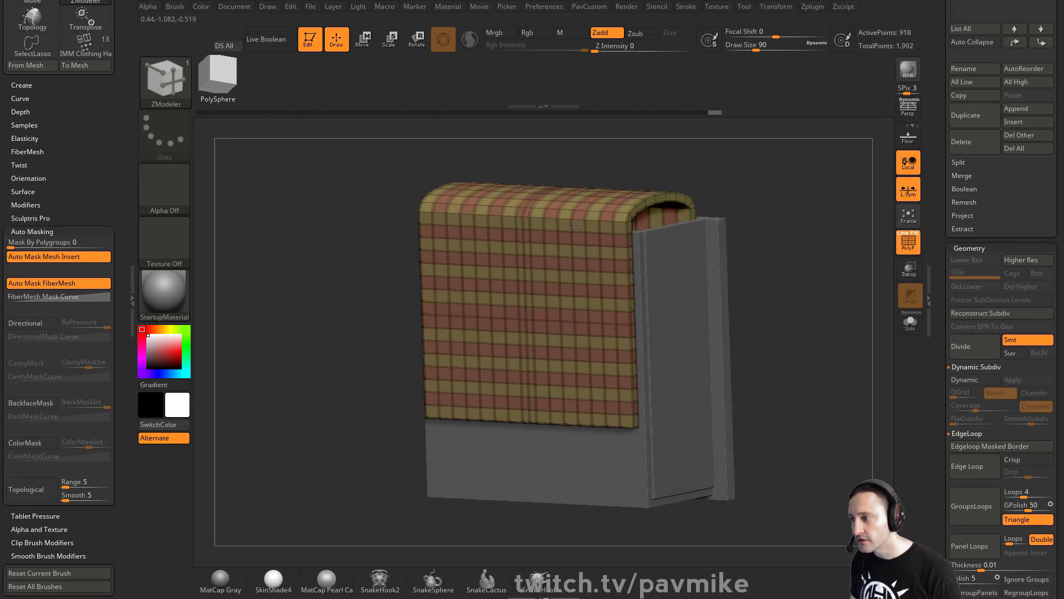
# Step: Regroup the lid's polygons by normals and mirror and weld it
pyautogui.moveTo(843, 217); pyautogui.dragTo(843, 280)
pyautogui.hotkey('ctrl', 'w')
pyautogui.press('space')
pyautogui.click(820, 293)
pyautogui.press('space')
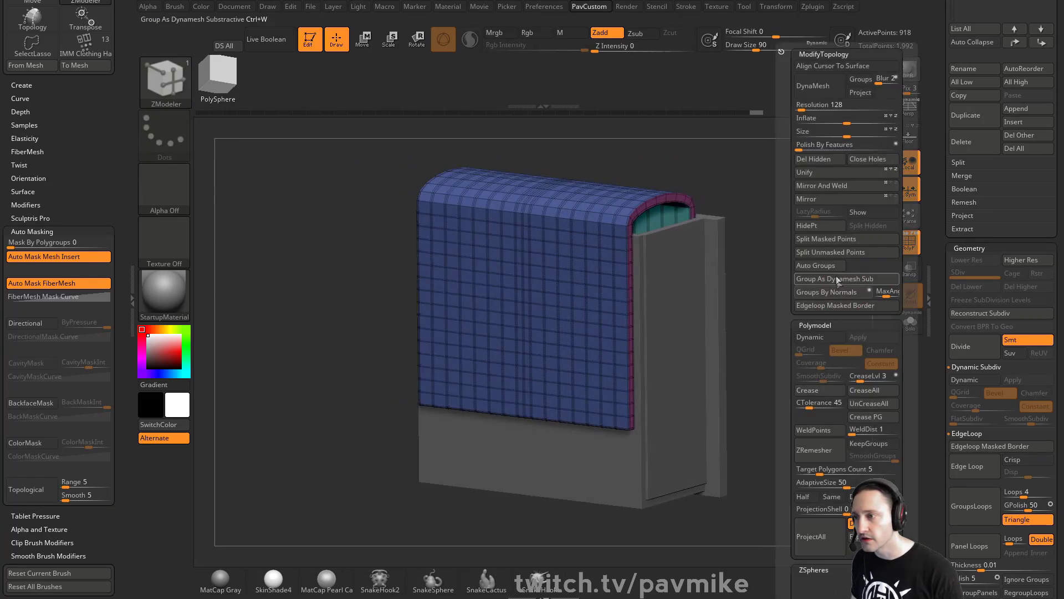
pyautogui.click(822, 183)
# Step: Divide the gridded side panels up to subdivision level 4, switching Smt on after the unsmoothed divisions
pyautogui.moveTo(803, 224); pyautogui.dragTo(779, 226)
pyautogui.keyDown('alt'); pyautogui.click(686, 270); pyautogui.keyUp('alt')
pyautogui.moveTo(825, 279)
pyautogui.mouseDown()
pyautogui.moveTo(806, 280)
pyautogui.moveTo(821, 260)
pyautogui.moveTo(828, 288)
pyautogui.mouseUp()
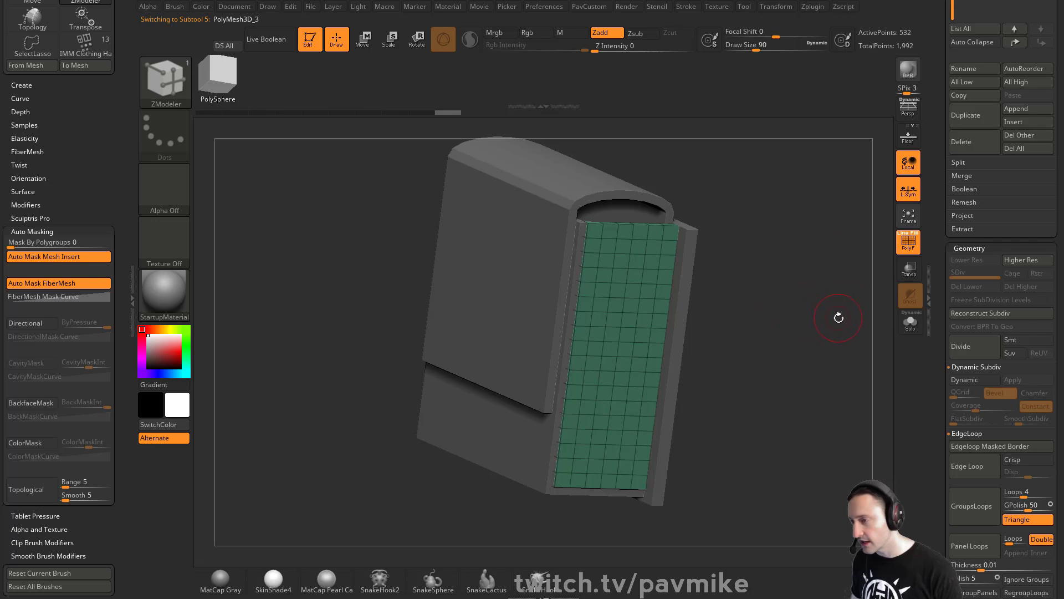
pyautogui.click(974, 345)
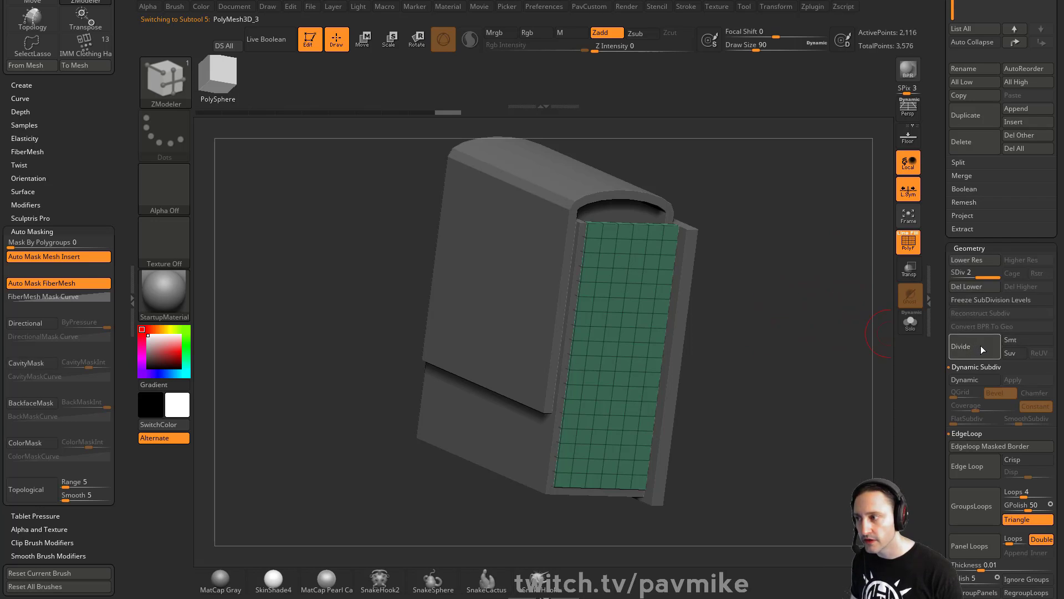
pyautogui.click(976, 344)
pyautogui.click(1014, 340)
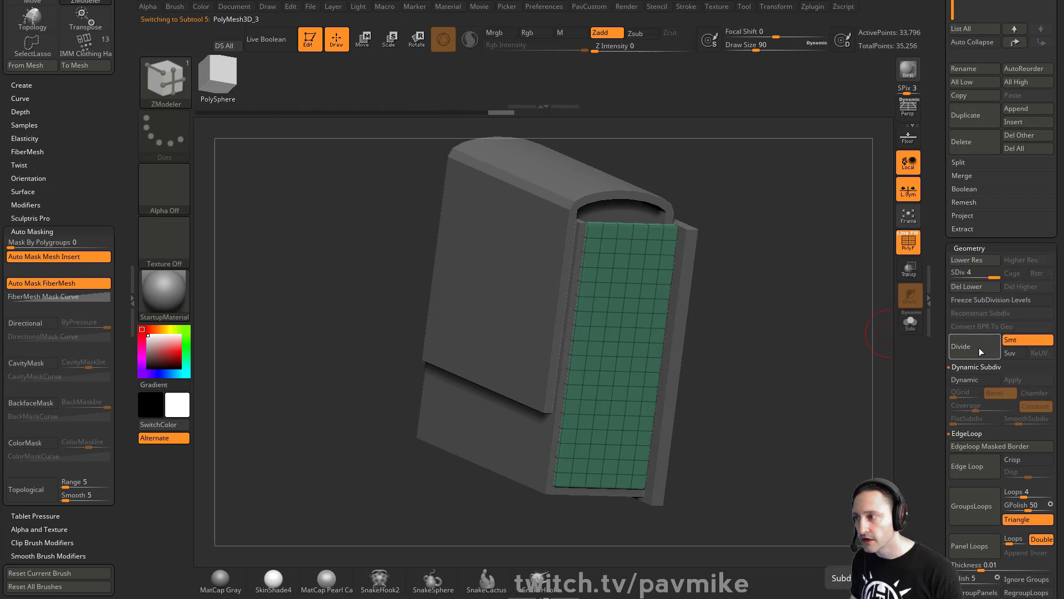
# Step: Sculpt a raised diagonal fold and an adjoining groove across the upper side panel with the Standard brush
pyautogui.press('b')
pyautogui.press('s')
pyautogui.press('t')
pyautogui.press('s')
pyautogui.click(623, 279)
pyautogui.moveTo(672, 229); pyautogui.dragTo(582, 337)
pyautogui.press('s')
pyautogui.click(625, 289)
pyautogui.moveTo(655, 235)
pyautogui.keyDown('alt'); pyautogui.mouseDown()
pyautogui.moveTo(589, 307)
pyautogui.moveTo(577, 353)
pyautogui.mouseUp(); pyautogui.keyUp('alt')
# Step: Lower the side panels to subdivision level 2 and sculpt further folds across their middle and lower areas
pyautogui.click(969, 274)
pyautogui.keyDown('alt'); pyautogui.moveTo(655, 341); pyautogui.dragTo(576, 374); pyautogui.keyUp('alt')
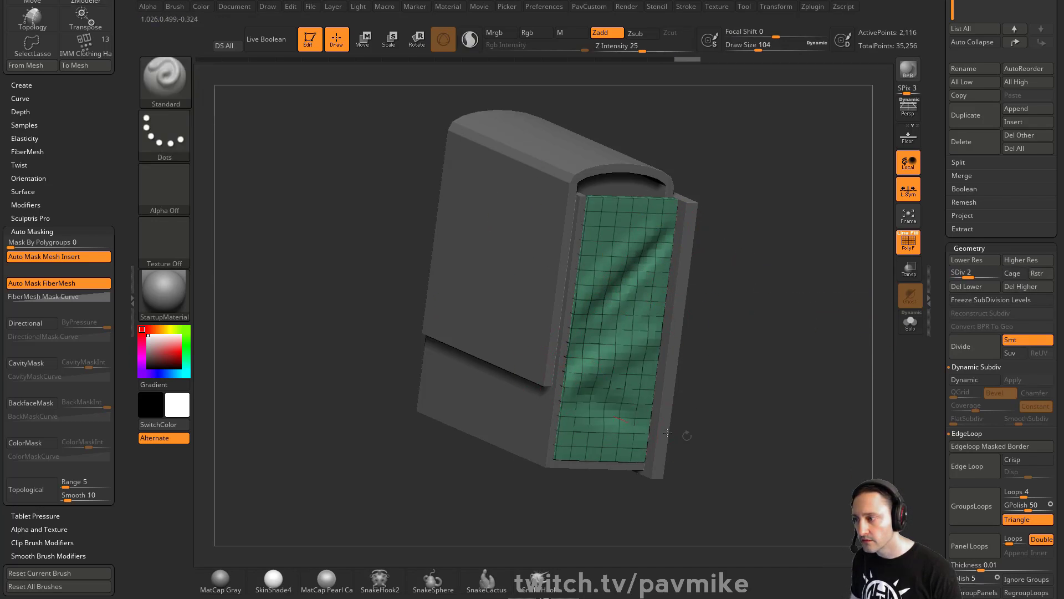
pyautogui.moveTo(649, 431); pyautogui.dragTo(580, 447)
# Step: Sculpt another fold near the side panel's upper edge and reduce the brush draw size to 74
pyautogui.moveTo(741, 414)
pyautogui.mouseDown()
pyautogui.moveTo(758, 415)
pyautogui.moveTo(736, 374)
pyautogui.mouseUp()
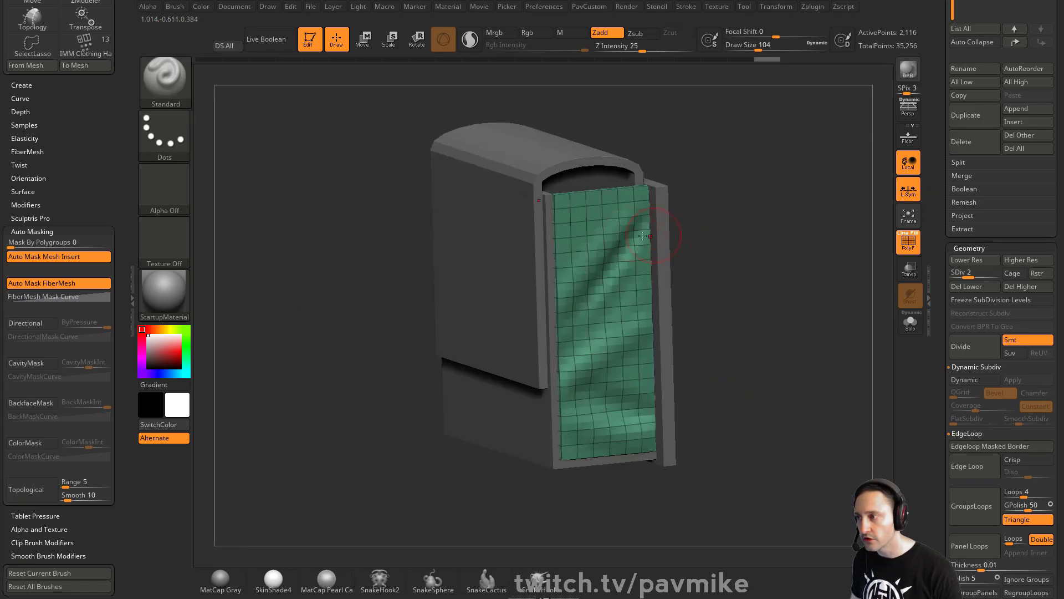
pyautogui.moveTo(642, 213); pyautogui.dragTo(597, 217)
pyautogui.keyDown('alt'); pyautogui.moveTo(769, 201); pyautogui.dragTo(768, 255); pyautogui.keyUp('alt')
pyautogui.press('s')
pyautogui.click(760, 260)
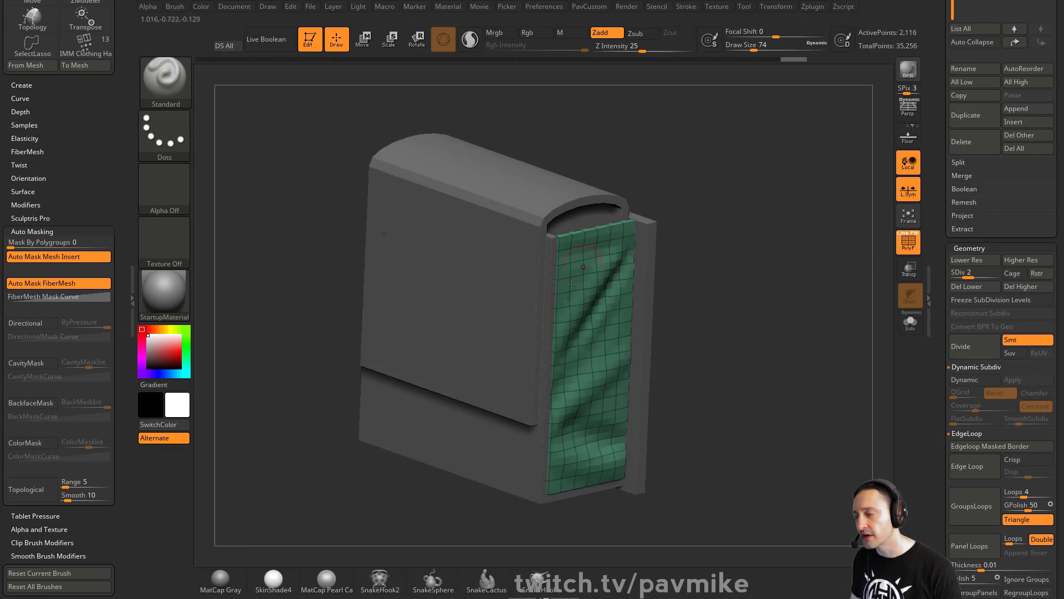
# Step: Check the side panel folds without the wireframe and raise the side panels back to subdivision level 4
pyautogui.hotkey('shift', 'f')
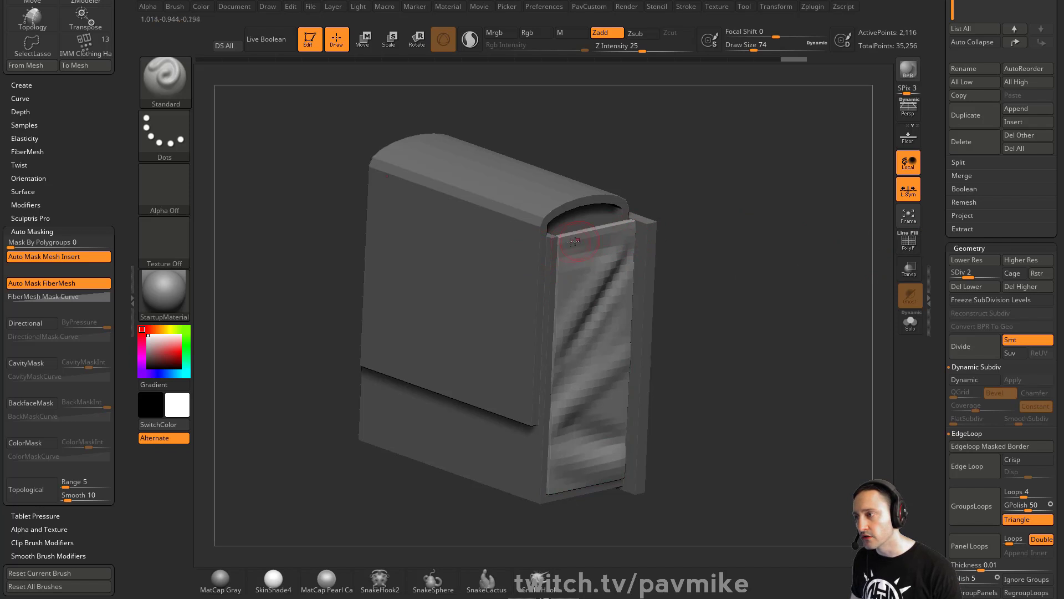
pyautogui.moveTo(735, 212); pyautogui.dragTo(823, 287)
pyautogui.hotkey('shift', 'f')
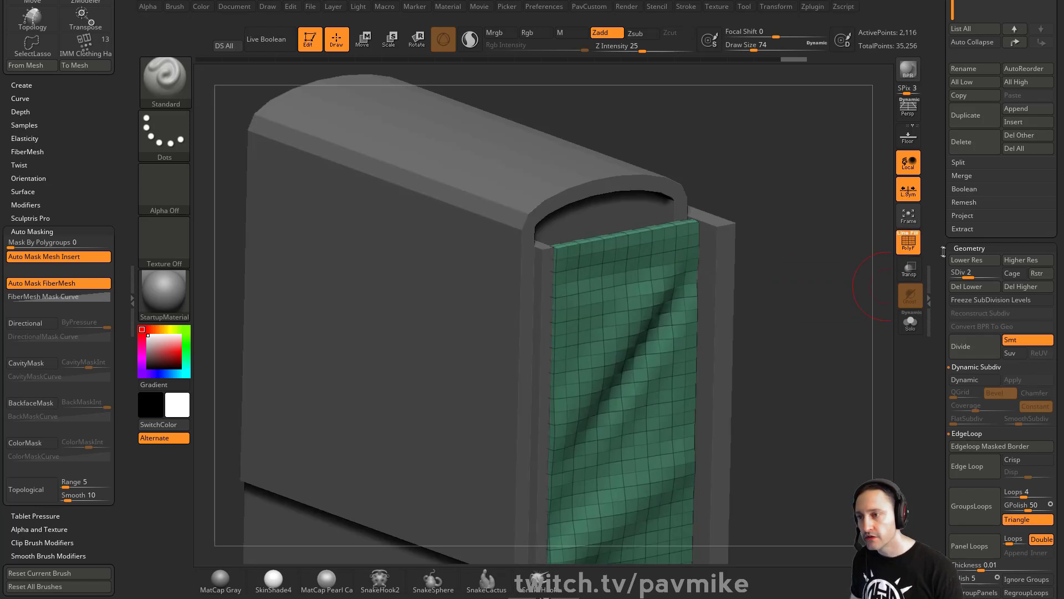
pyautogui.moveTo(943, 252); pyautogui.dragTo(944, 350)
pyautogui.moveTo(1009, 370); pyautogui.dragTo(1009, 370)
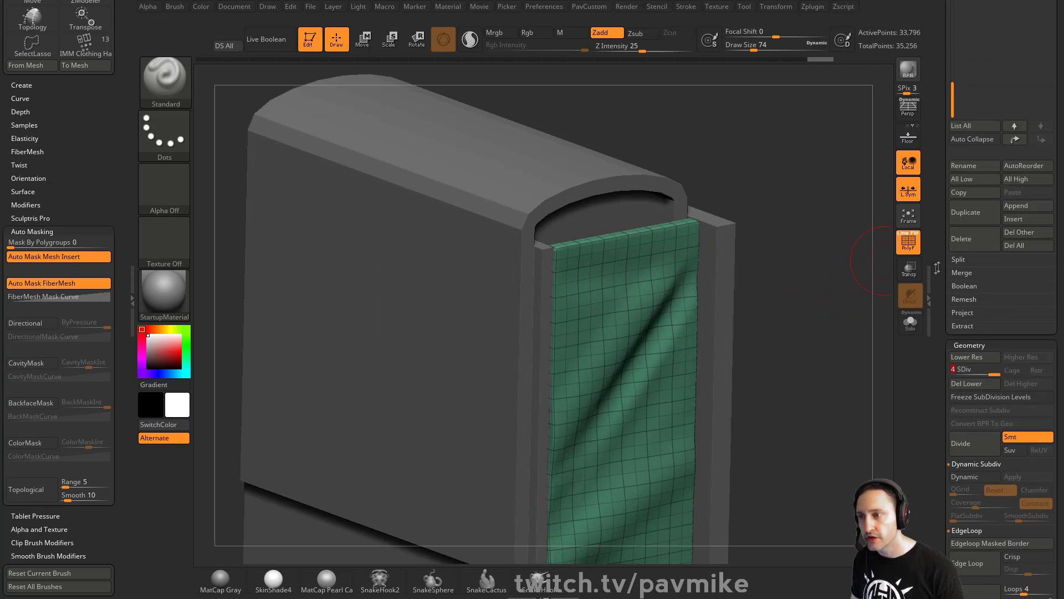
# Step: Duplicate the side panels subtool, lower the copy to subdivision level 2 and delete its higher levels
pyautogui.scroll(5, 1019, 110)
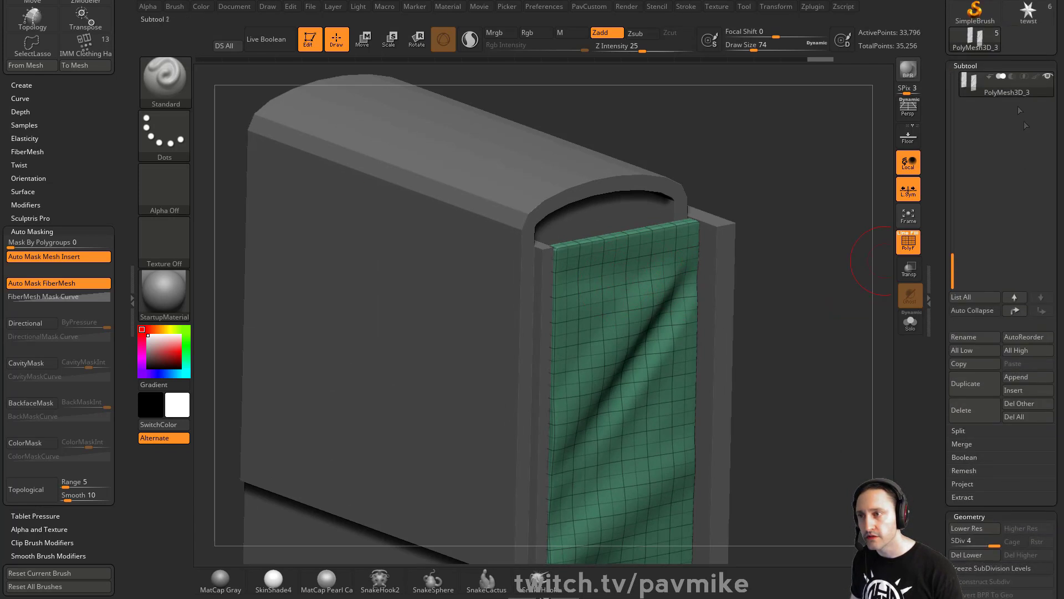
pyautogui.click(966, 383)
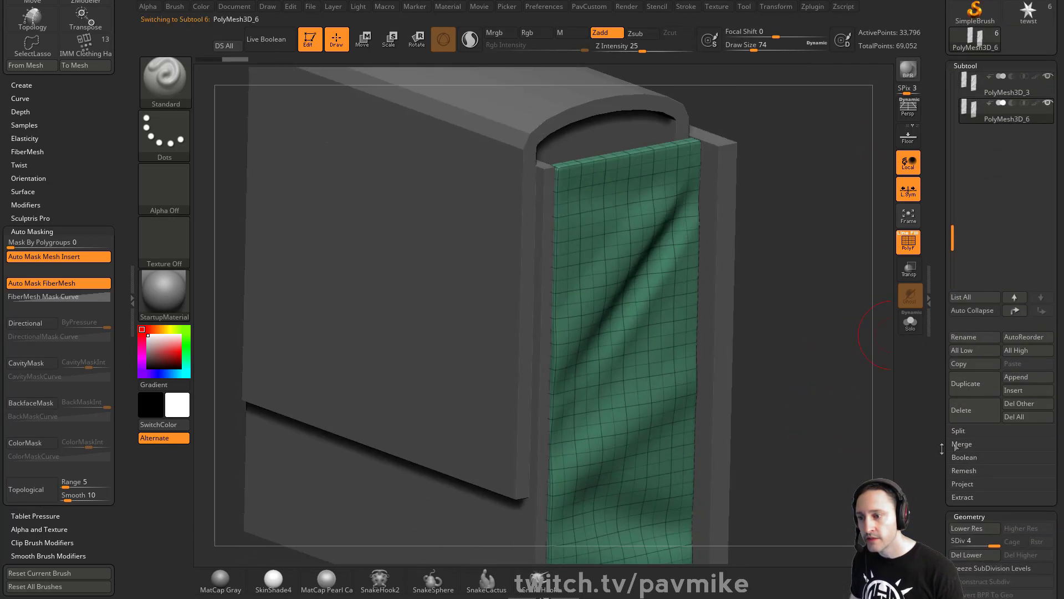
pyautogui.scroll(-2, 979, 455)
pyautogui.moveTo(967, 459); pyautogui.dragTo(968, 459)
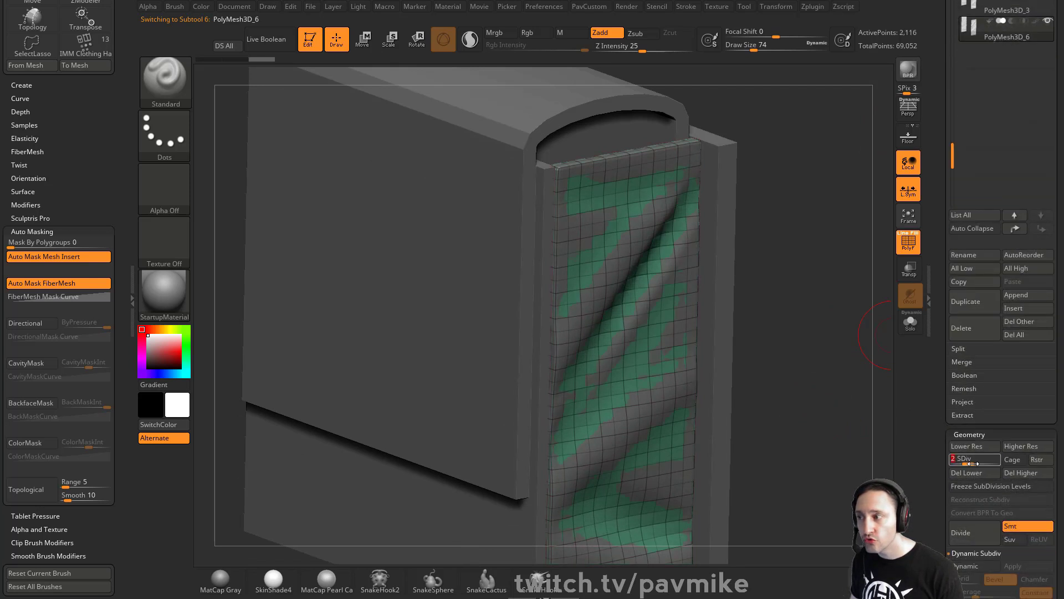
pyautogui.click(1023, 471)
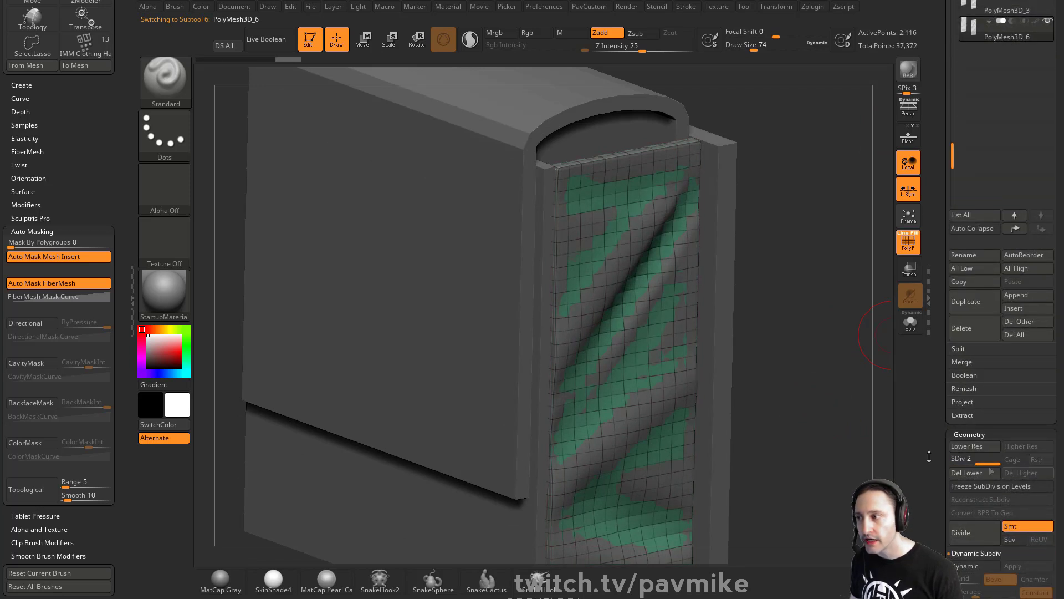
# Step: Isolate the top two polygon rows of the duplicated panels with SelectLasso and try to delete the hidden geometry
pyautogui.keyDown('shift'); pyautogui.moveTo(834, 268); pyautogui.dragTo(815, 252); pyautogui.keyUp('shift')
pyautogui.keyDown('alt'); pyautogui.moveTo(841, 176); pyautogui.dragTo(835, 234); pyautogui.keyUp('alt')
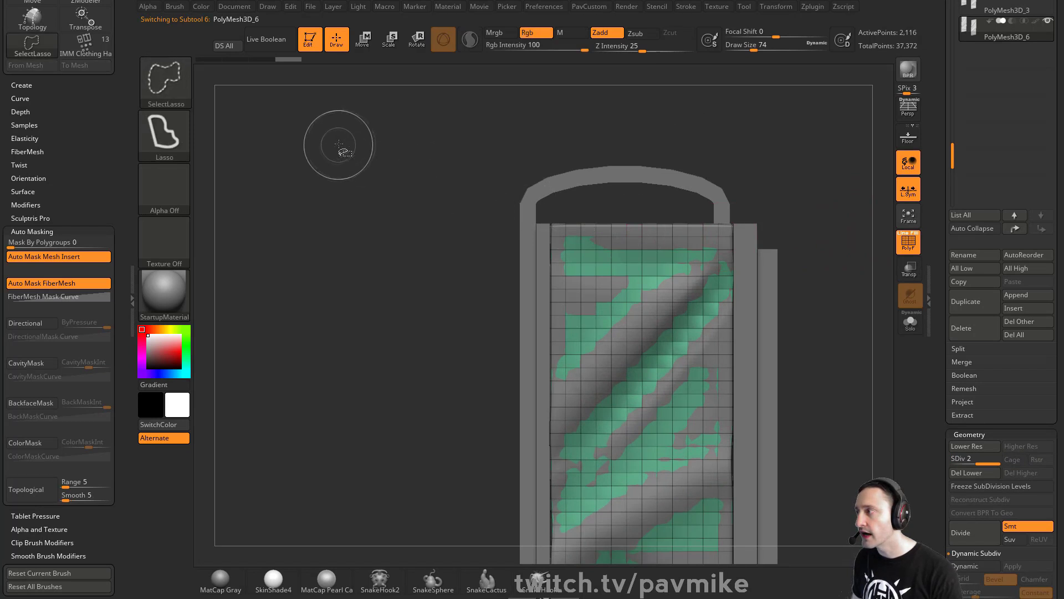
pyautogui.moveTo(492, 254)
pyautogui.keyDown('ctrl'); pyautogui.keyDown('shift'); pyautogui.mouseDown()
pyautogui.moveTo(796, 214)
pyautogui.moveTo(797, 257)
pyautogui.mouseUp(); pyautogui.keyUp('shift'); pyautogui.keyUp('ctrl')
pyautogui.moveTo(807, 256); pyautogui.dragTo(859, 271)
pyautogui.press('5')
pyautogui.click(842, 163)
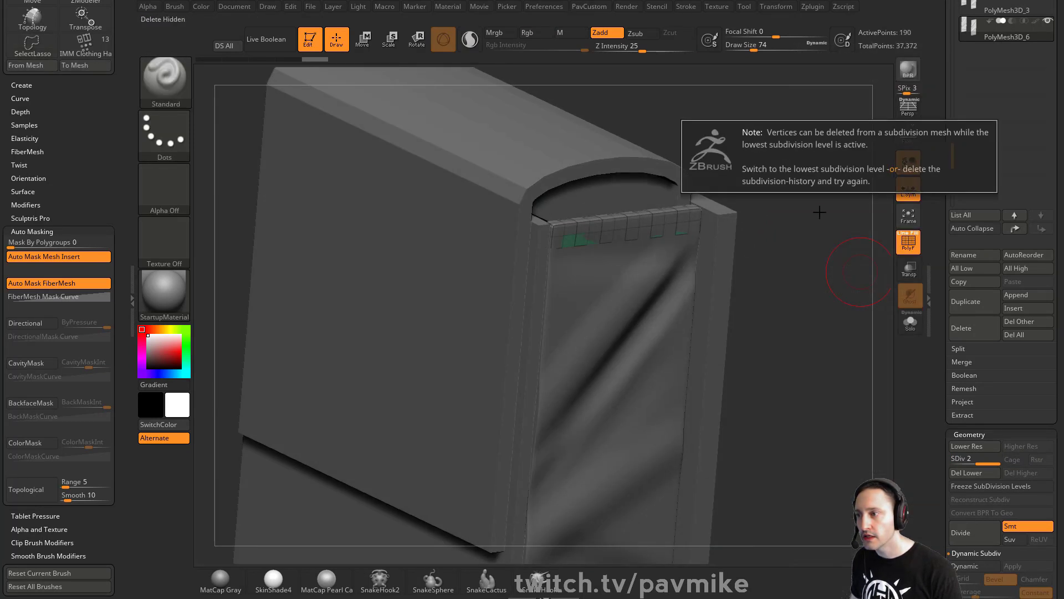
# Step: Solo the isolated strips, delete their lower subdivision level and remove the hidden geometry
pyautogui.click(910, 323)
pyautogui.keyDown('alt'); pyautogui.moveTo(821, 207); pyautogui.dragTo(828, 279); pyautogui.keyUp('alt')
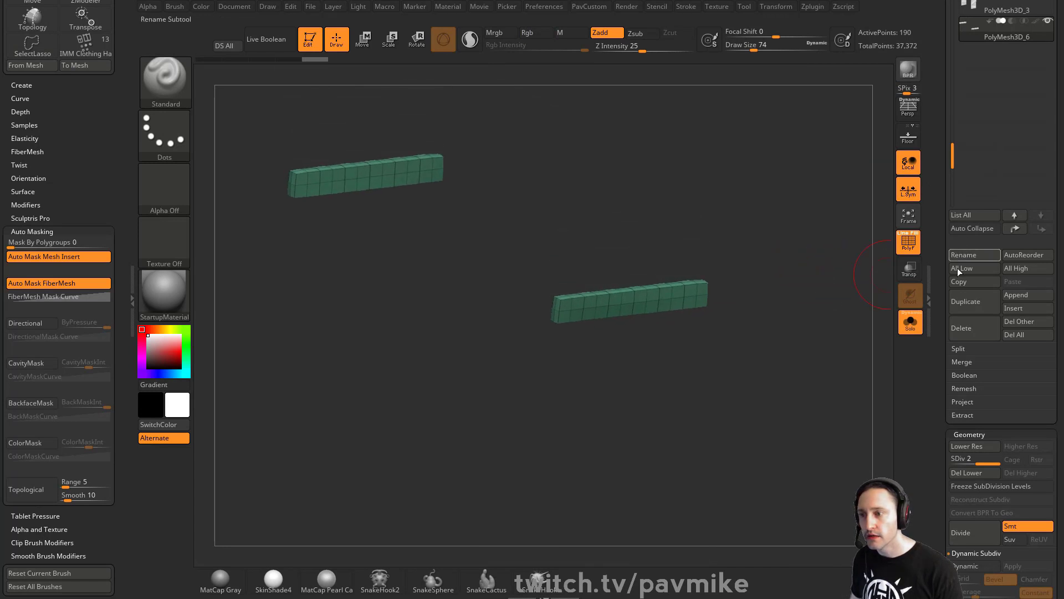
pyautogui.click(960, 467)
pyautogui.press('5')
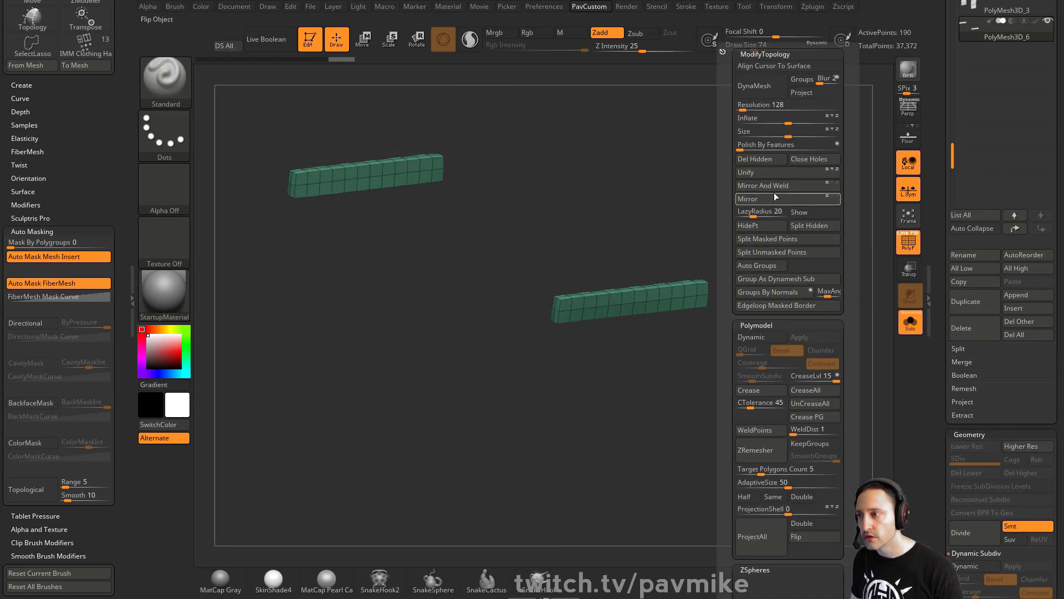
pyautogui.click(767, 163)
pyautogui.moveTo(763, 189)
pyautogui.keyDown('alt'); pyautogui.mouseDown()
pyautogui.moveTo(775, 209)
pyautogui.moveTo(804, 214)
pyautogui.moveTo(818, 142)
pyautogui.moveTo(770, 231)
pyautogui.moveTo(767, 183)
pyautogui.moveTo(762, 207)
pyautogui.mouseUp(); pyautogui.keyUp('alt')
# Step: Turn on Double display for the strips and close their open undersides with Close Holes
pyautogui.press('[')
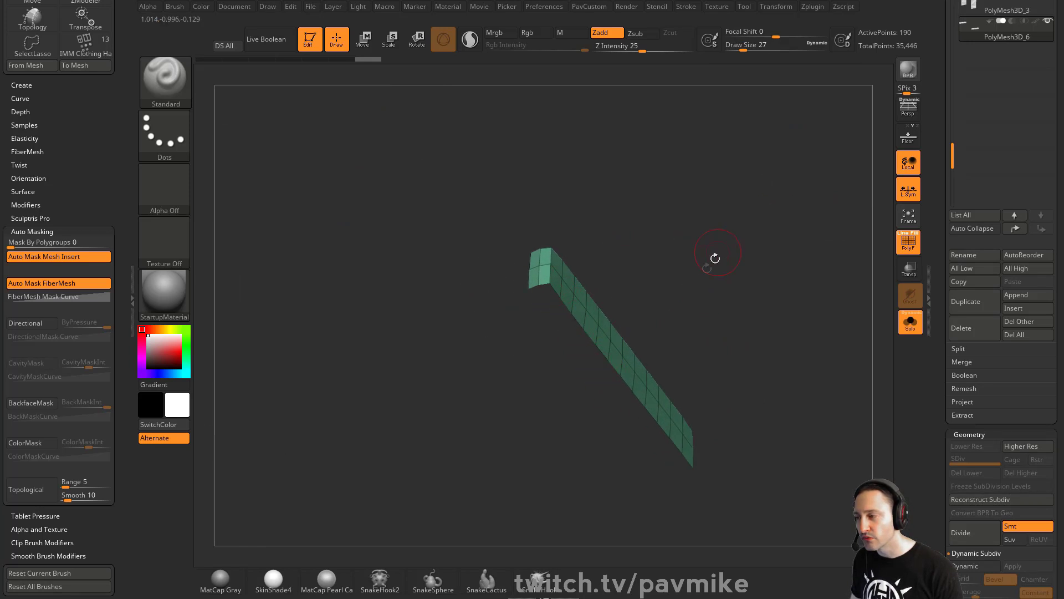
pyautogui.press('5')
pyautogui.click(844, 522)
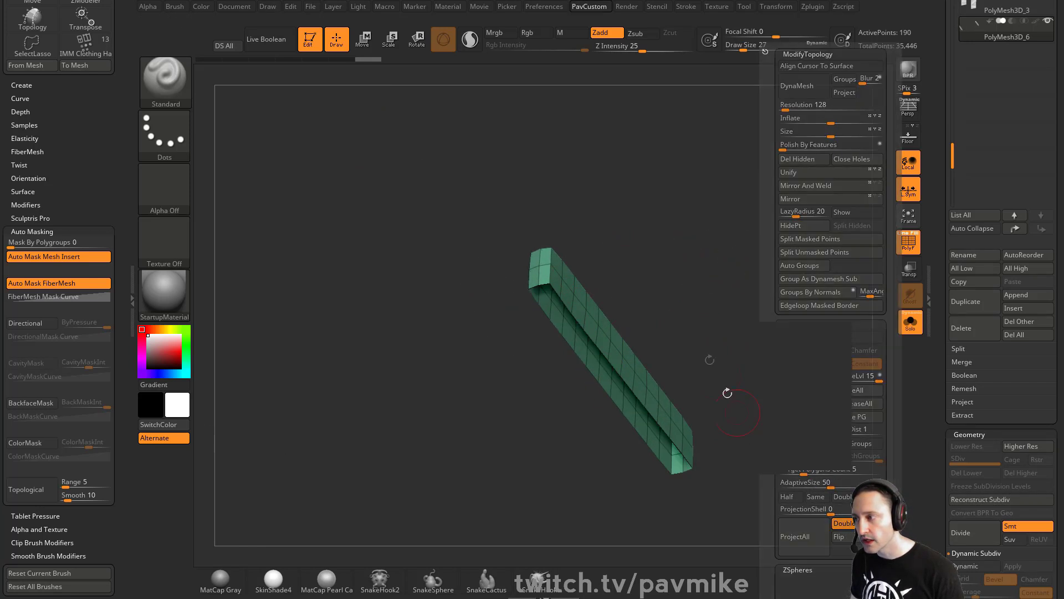
pyautogui.press('5')
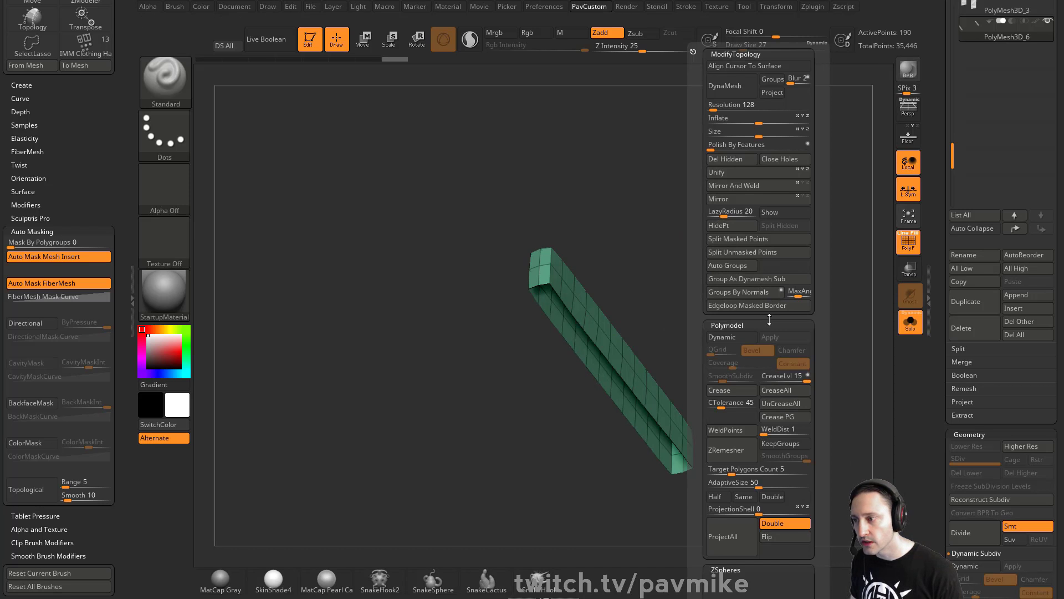
pyautogui.click(791, 161)
pyautogui.moveTo(714, 270)
pyautogui.mouseDown()
pyautogui.moveTo(687, 263)
pyautogui.moveTo(697, 165)
pyautogui.moveTo(677, 197)
pyautogui.moveTo(720, 199)
pyautogui.moveTo(668, 266)
pyautogui.mouseUp()
# Step: Switch to the ZModeler brush and undo the closing of the strips' undersides
pyautogui.press('b')
pyautogui.press('z')
pyautogui.press('m')
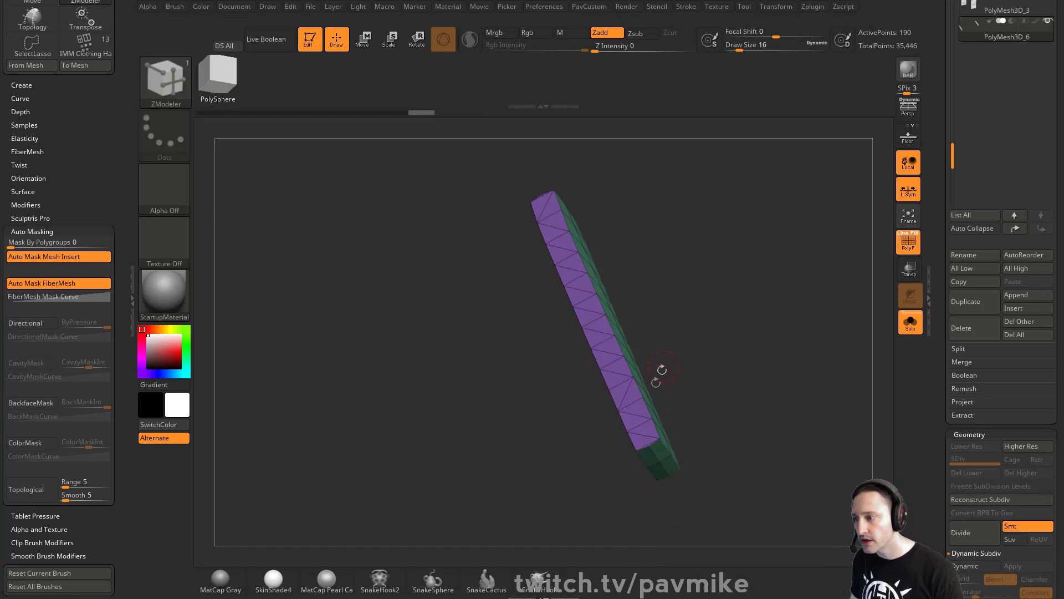
pyautogui.press('space')
pyautogui.moveTo(762, 361); pyautogui.dragTo(765, 184)
pyautogui.hotkey('ctrl', 'z')
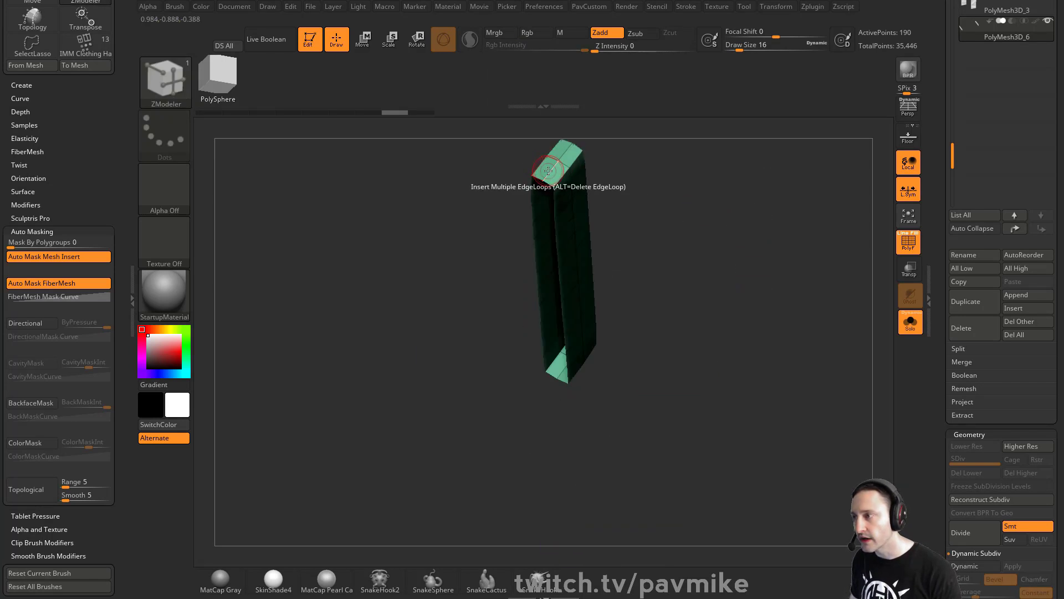
# Step: Delete the edge loop running lengthwise through the strips' thickness and close their open undersides
pyautogui.press('space')
pyautogui.click(517, 308)
pyautogui.keyDown('alt'); pyautogui.click(555, 162); pyautogui.keyUp('alt')
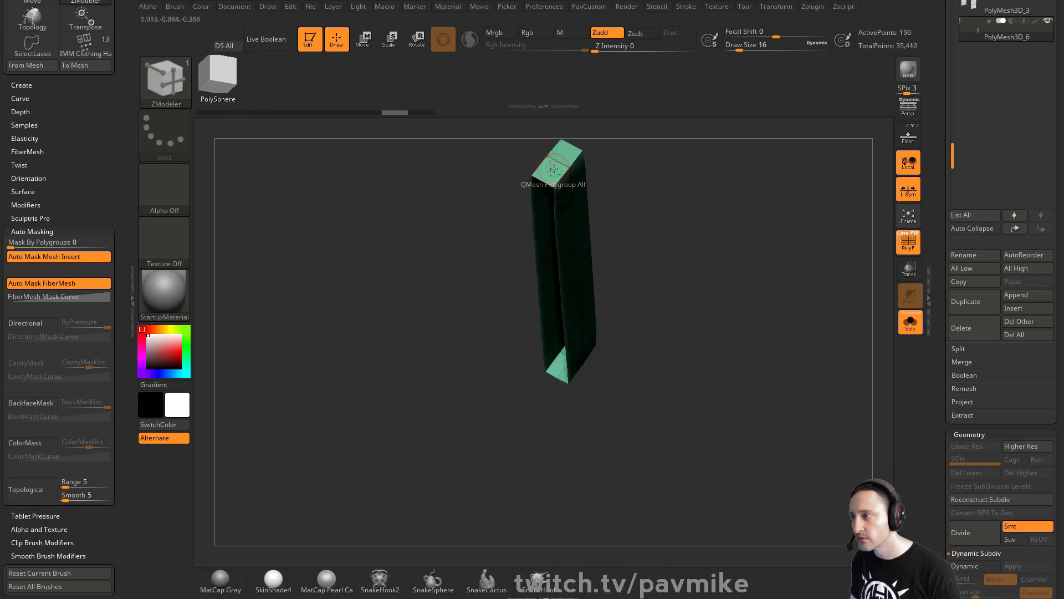
pyautogui.press('`')
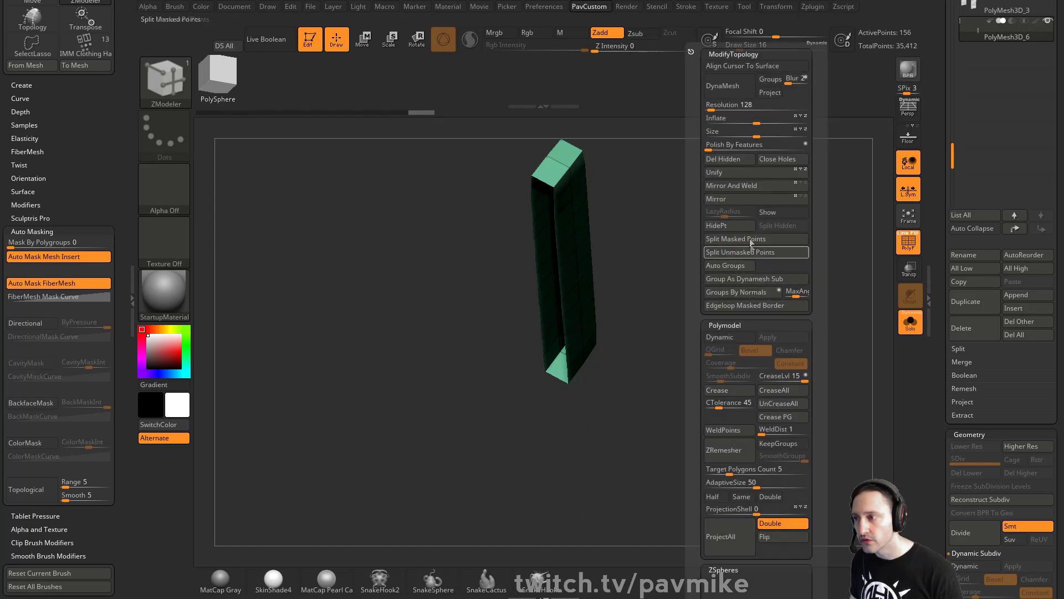
pyautogui.moveTo(673, 216); pyautogui.dragTo(652, 170)
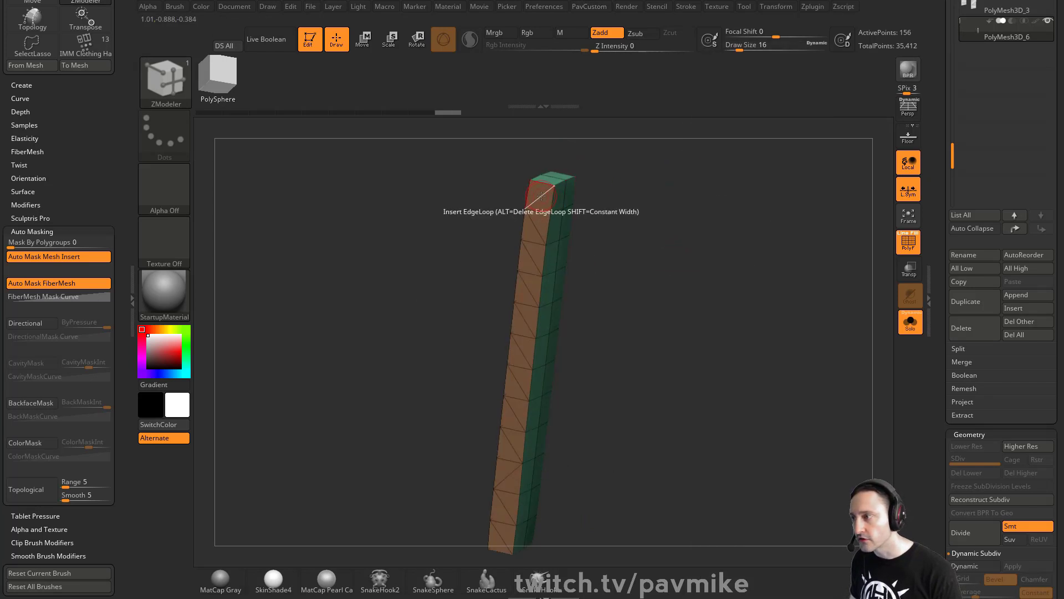
# Step: Set ZModeler's edge action to Delete and remove the diagonal edges across the strips' closed undersides
pyautogui.press('space')
pyautogui.press('`')
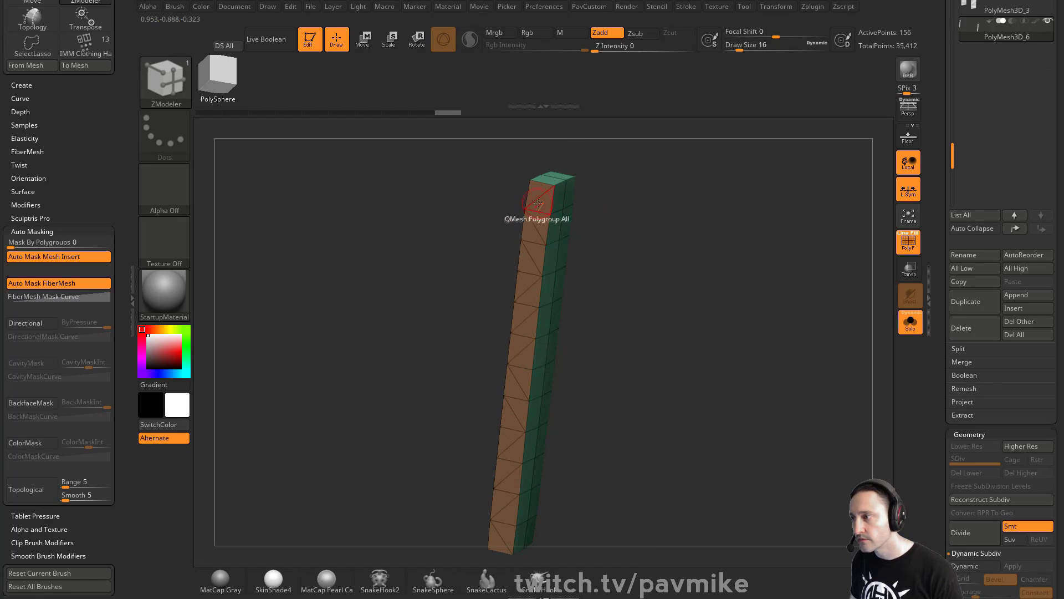
pyautogui.press('space')
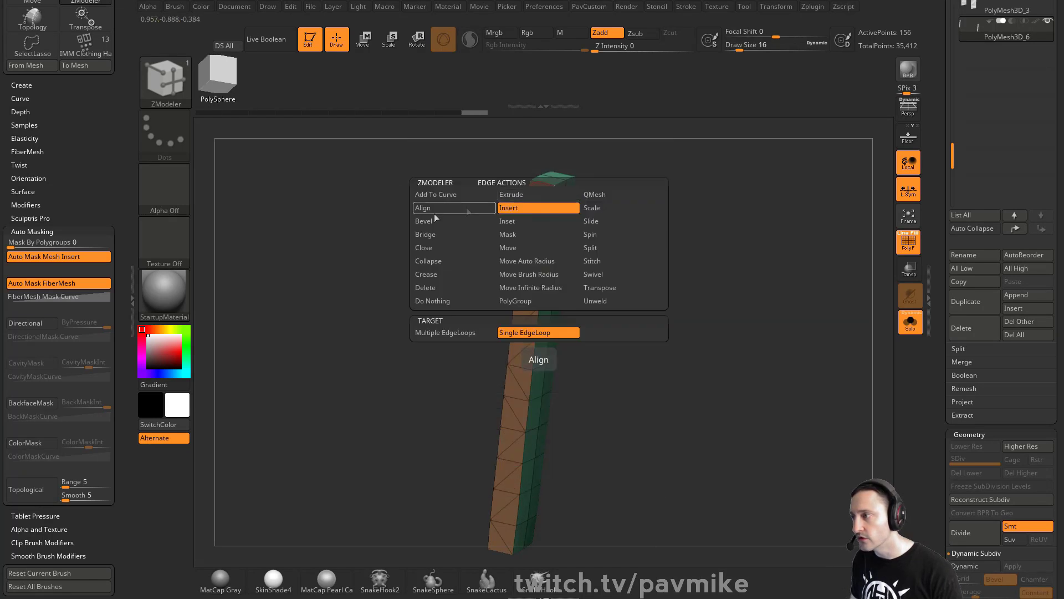
pyautogui.click(431, 286)
pyautogui.keyDown('alt'); pyautogui.moveTo(536, 199); pyautogui.dragTo(550, 175); pyautogui.keyUp('alt')
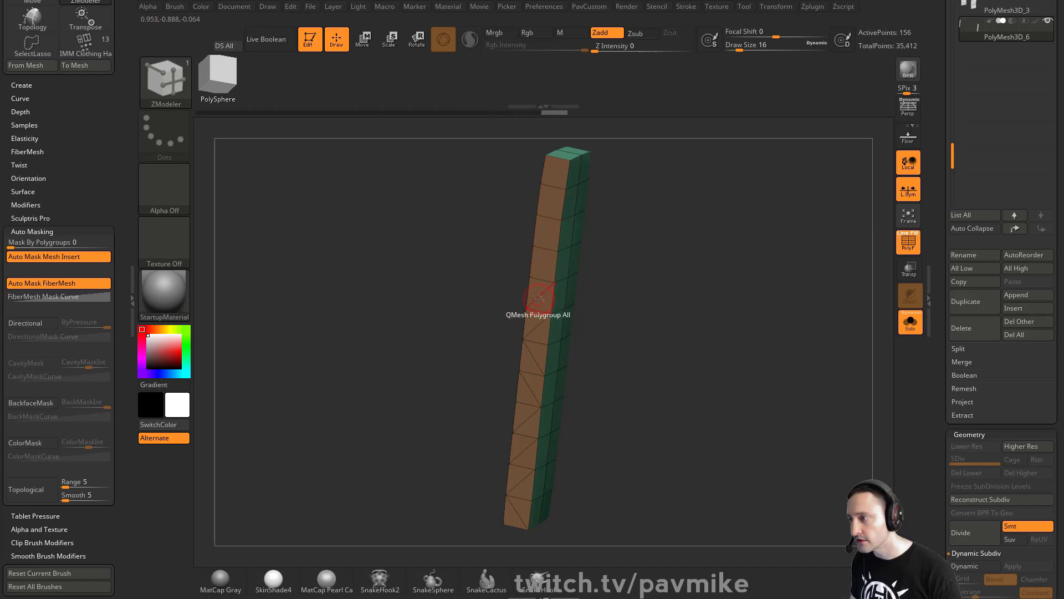
pyautogui.moveTo(534, 360); pyautogui.dragTo(536, 394)
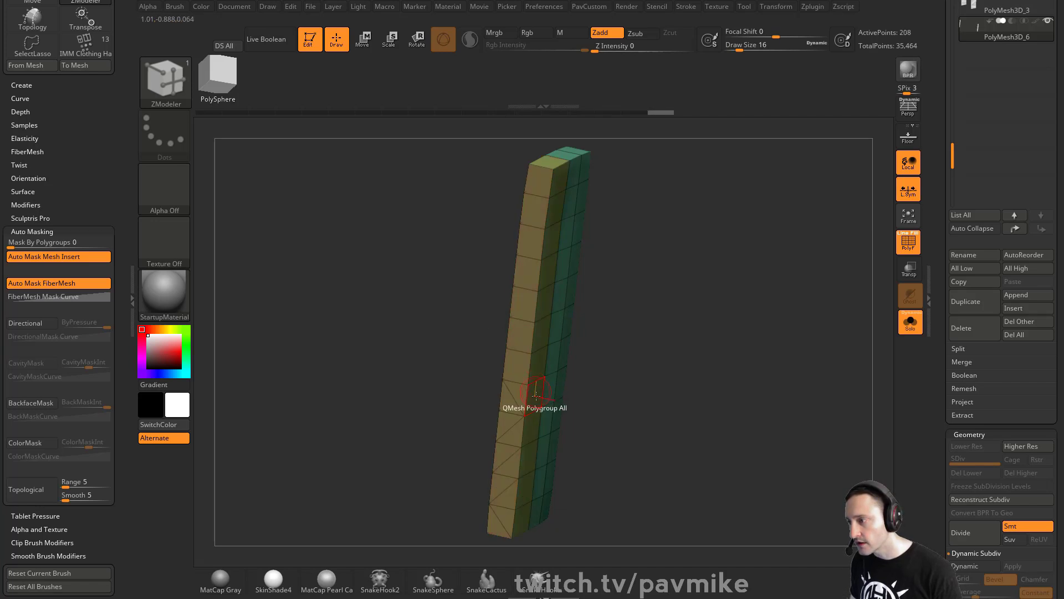
pyautogui.hotkey('ctrl', 'z')
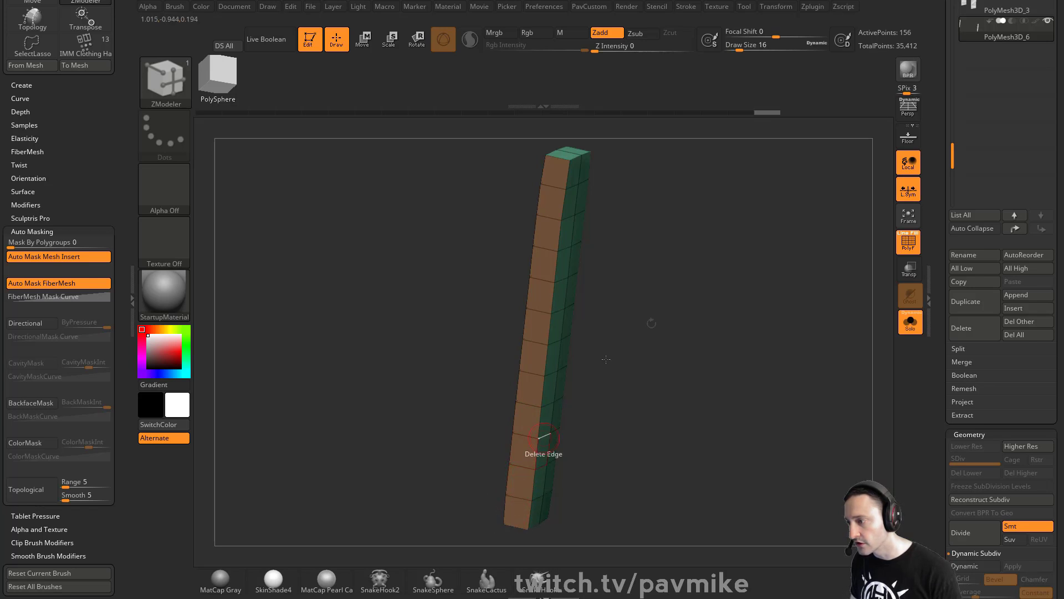
# Step: Insert edge loops lengthwise around the strips with ZModeler's Multiple EdgeLoops target and show the whole pouch again
pyautogui.moveTo(651, 322); pyautogui.dragTo(832, 295)
pyautogui.click(911, 322)
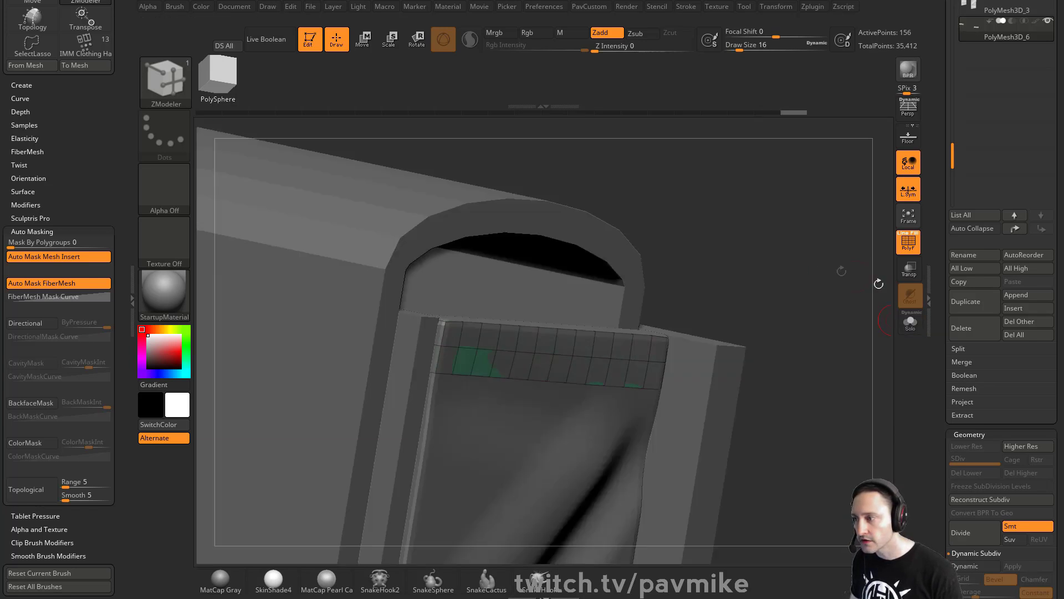
pyautogui.moveTo(781, 273); pyautogui.dragTo(804, 232)
pyautogui.click(914, 322)
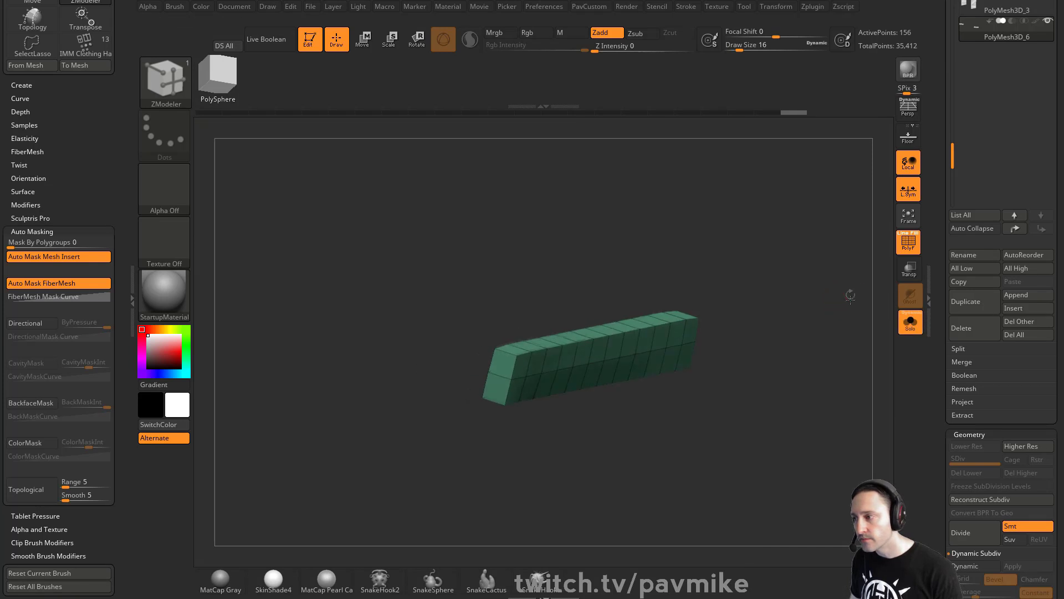
pyautogui.press('space')
pyautogui.click(480, 280)
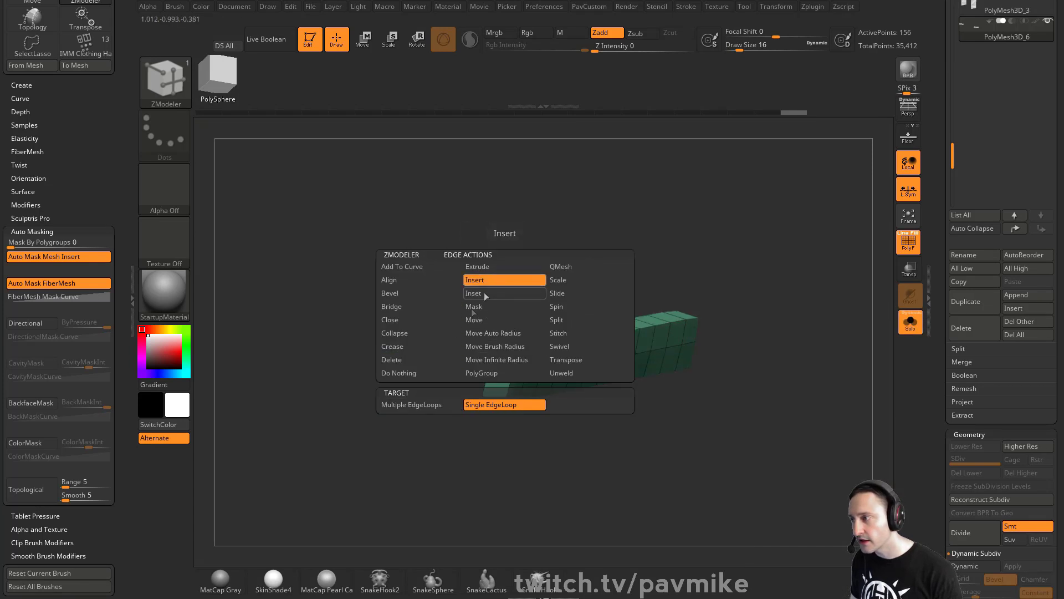
pyautogui.click(425, 409)
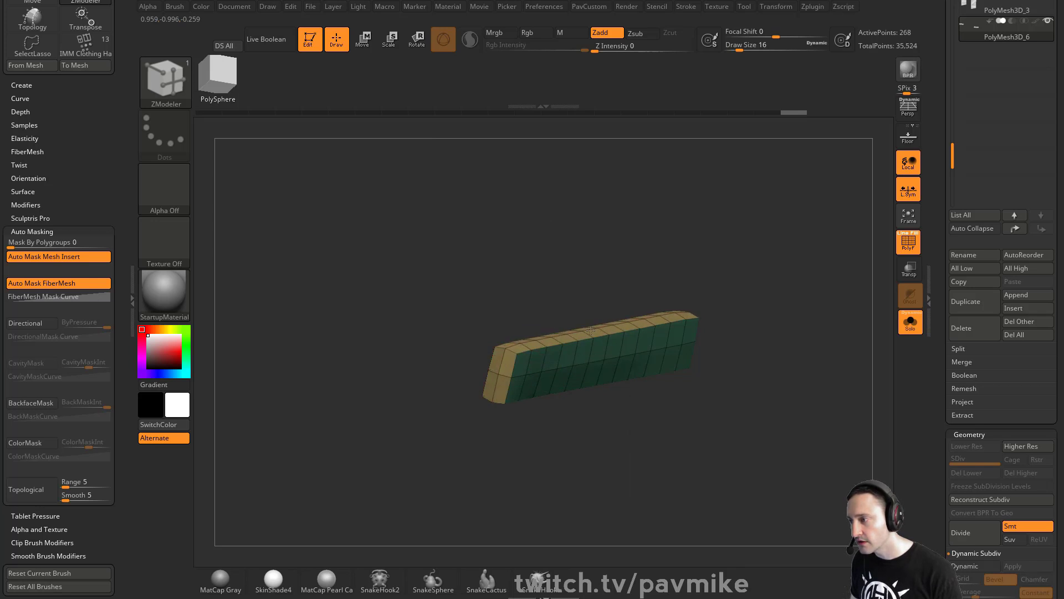
pyautogui.click(910, 327)
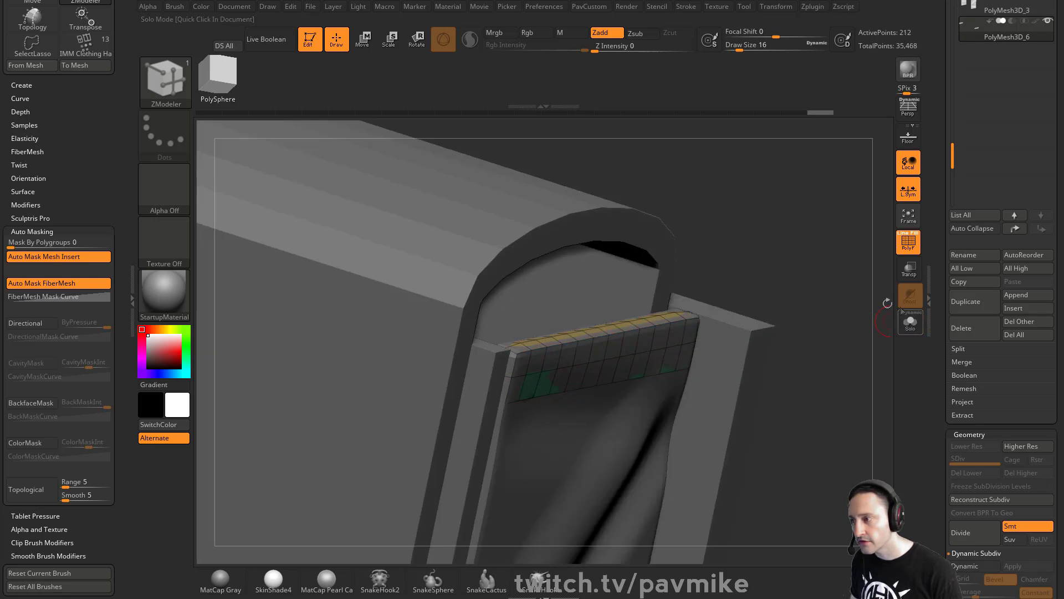
# Step: Target All Polygons for ZModeler's QMesh action and expand the strips slightly outward
pyautogui.press('space')
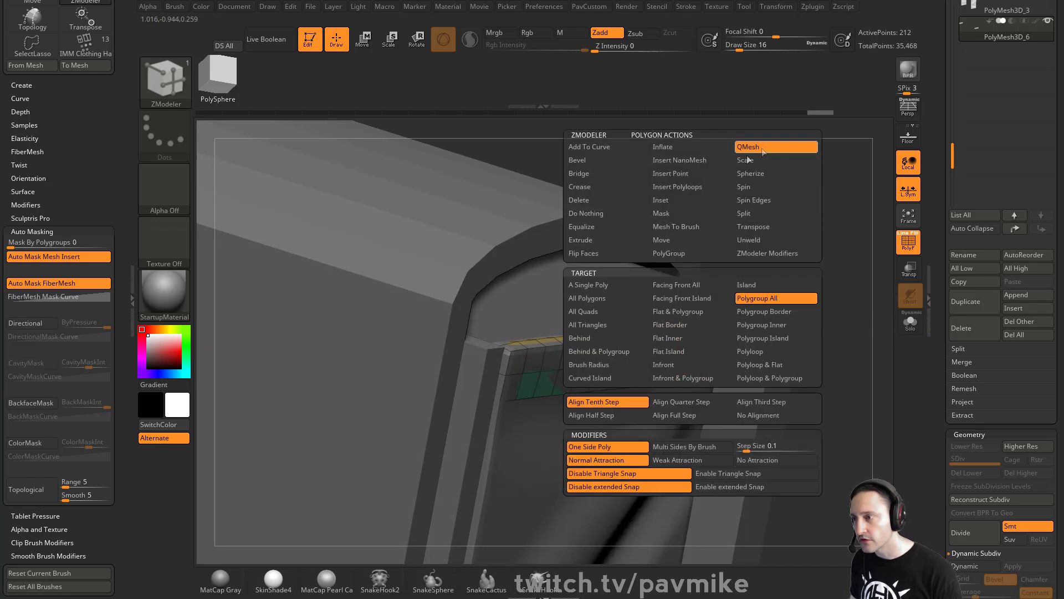
pyautogui.click(591, 299)
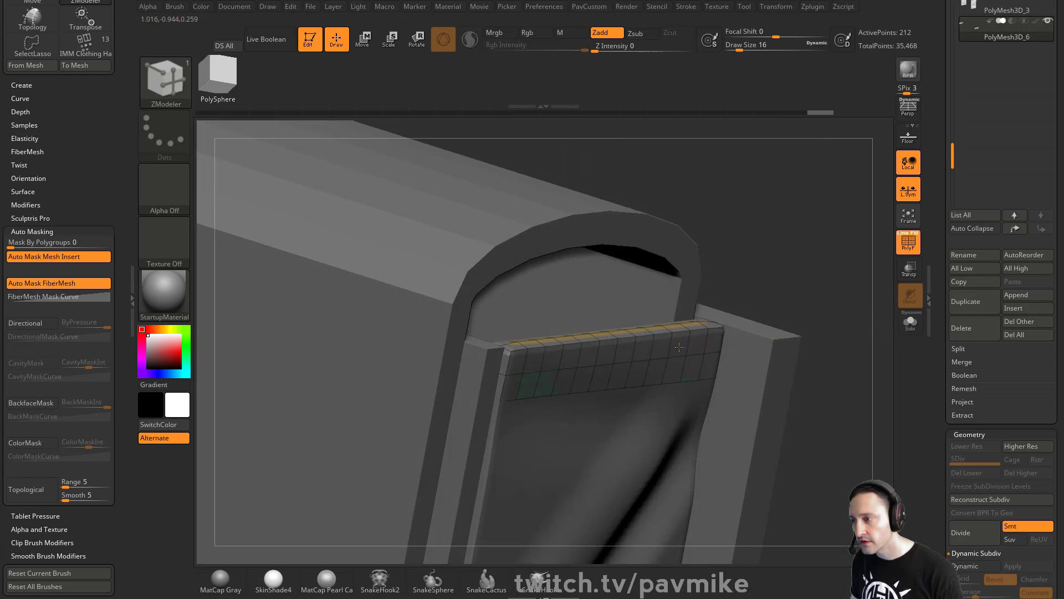
pyautogui.moveTo(679, 347); pyautogui.dragTo(682, 348)
pyautogui.moveTo(805, 236)
pyautogui.mouseDown()
pyautogui.moveTo(745, 226)
pyautogui.moveTo(772, 228)
pyautogui.moveTo(796, 360)
pyautogui.moveTo(784, 266)
pyautogui.moveTo(826, 262)
pyautogui.mouseUp()
# Step: Select the curved lid's subtool and switch to the Topology brush
pyautogui.press('s')
pyautogui.click(599, 278)
pyautogui.keyDown('alt'); pyautogui.click(599, 277); pyautogui.keyUp('alt')
pyautogui.press('b')
pyautogui.press('t')
pyautogui.press('o')
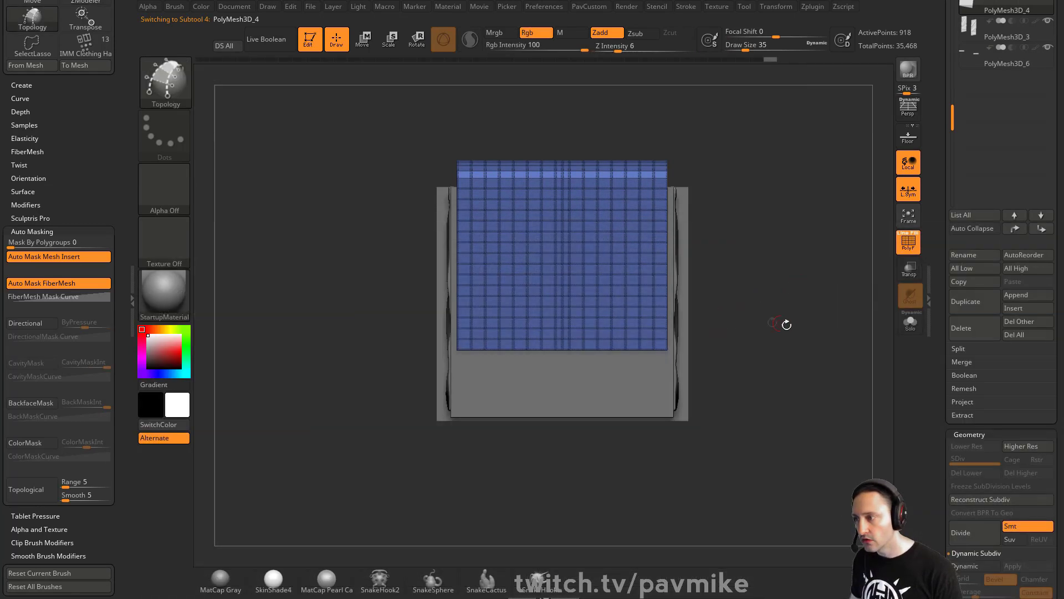
# Step: Draw a small rectangular tab across the middle of the lid's lower edge with Topology curves and draw size 83
pyautogui.keyDown('alt'); pyautogui.moveTo(787, 325); pyautogui.dragTo(806, 304); pyautogui.keyUp('alt')
pyautogui.press('s')
pyautogui.click(574, 319)
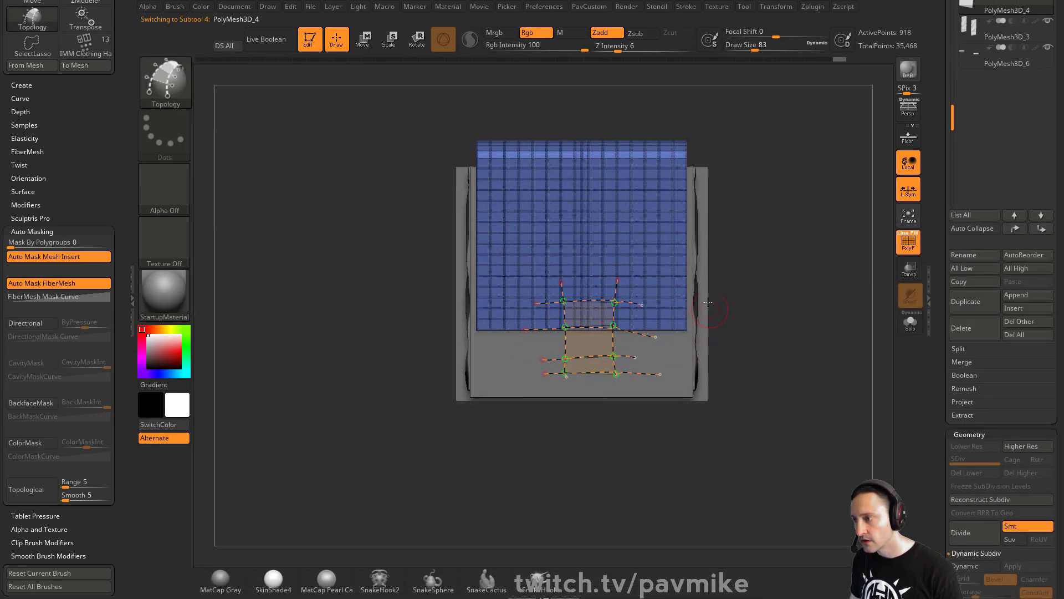
pyautogui.click(708, 302)
# Step: Split the unmasked tab from the lid into its own subtool
pyautogui.press('2')
pyautogui.click(835, 253)
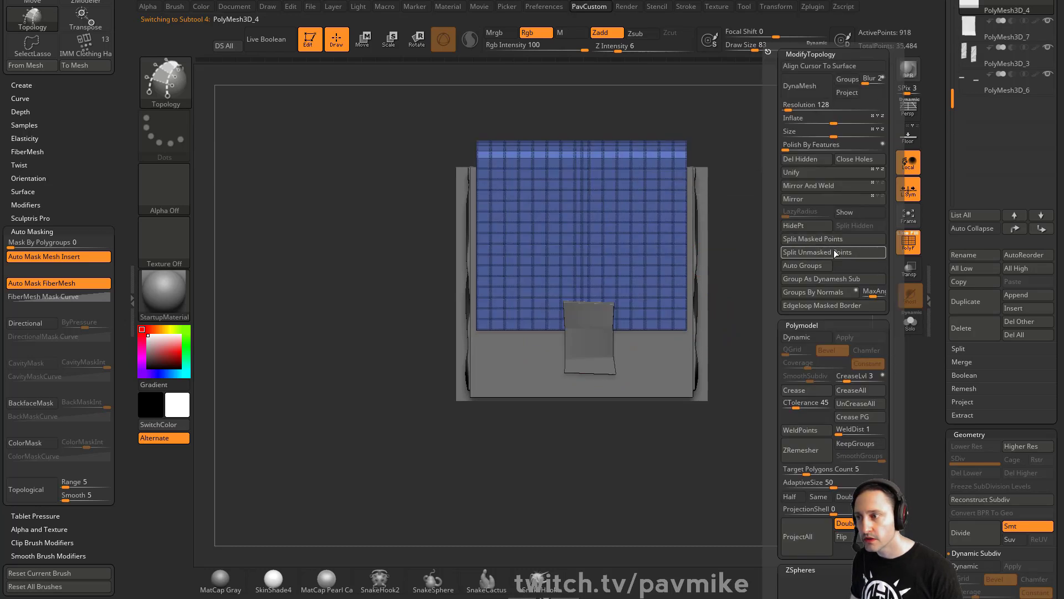
pyautogui.press('2')
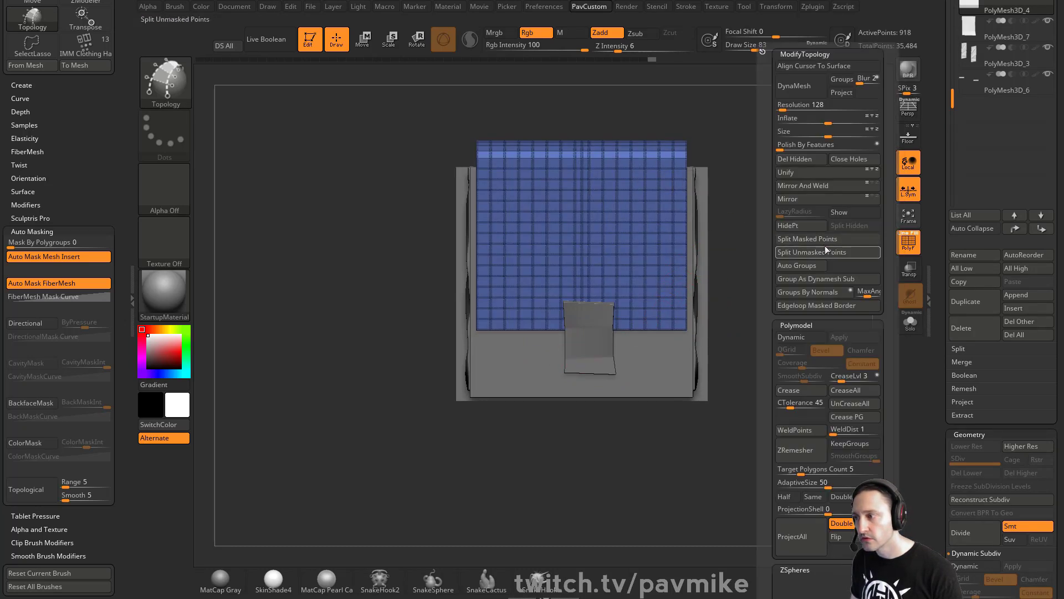
# Step: Select the closure tab's subtool with the Standard brush active and apply Mirror And Weld to make it symmetrical
pyautogui.press('b')
pyautogui.press('s')
pyautogui.press('t')
pyautogui.keyDown('alt'); pyautogui.click(602, 353); pyautogui.keyUp('alt')
pyautogui.press('2')
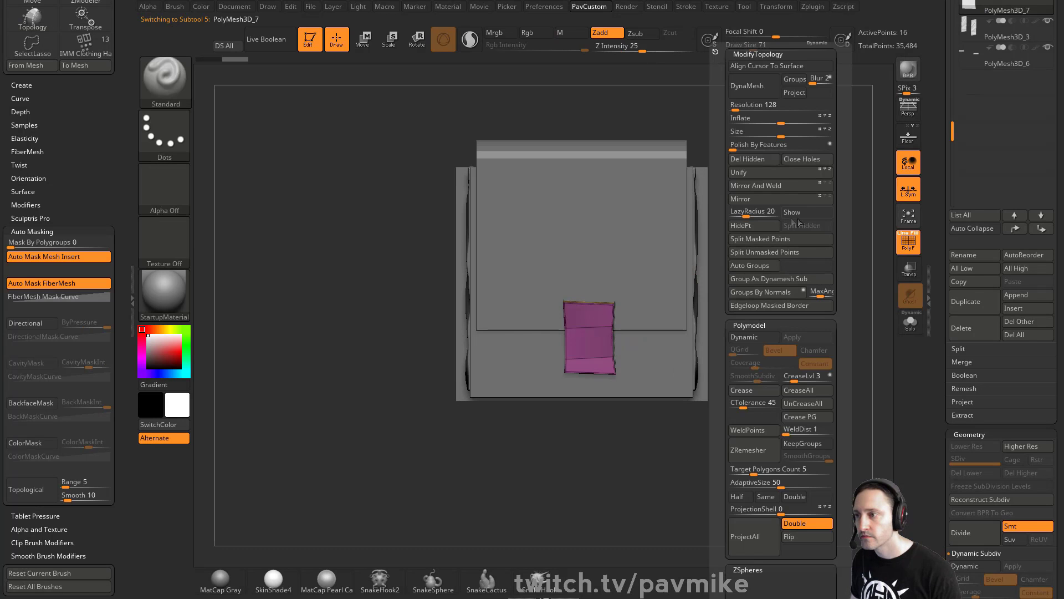
pyautogui.click(767, 187)
# Step: Insert a Snap Assy mesh from the IMM Clothing Hardware brush on the lower part of the closure tab
pyautogui.press('b')
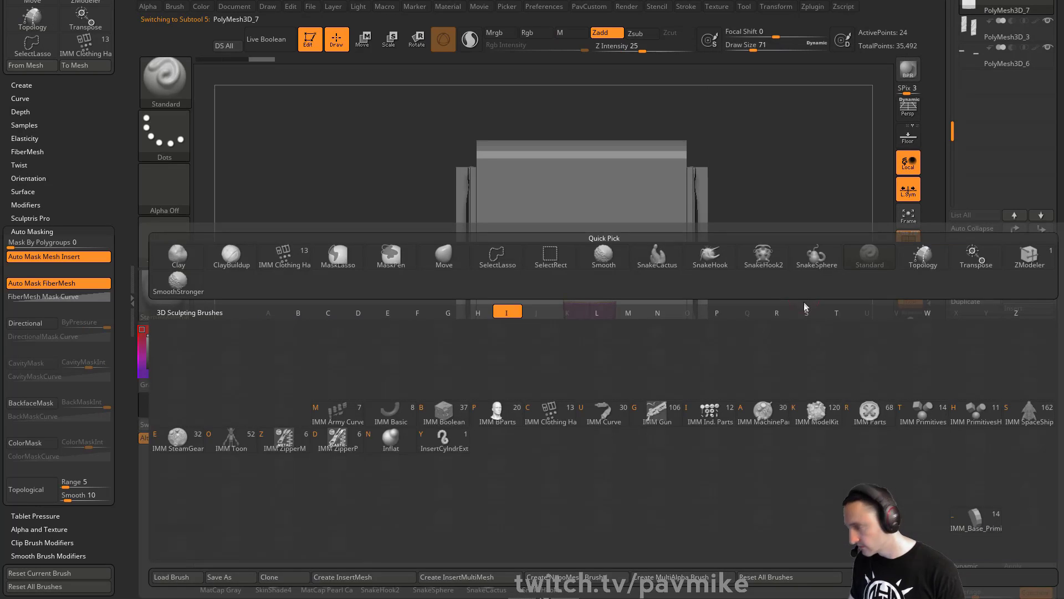
pyautogui.press('i')
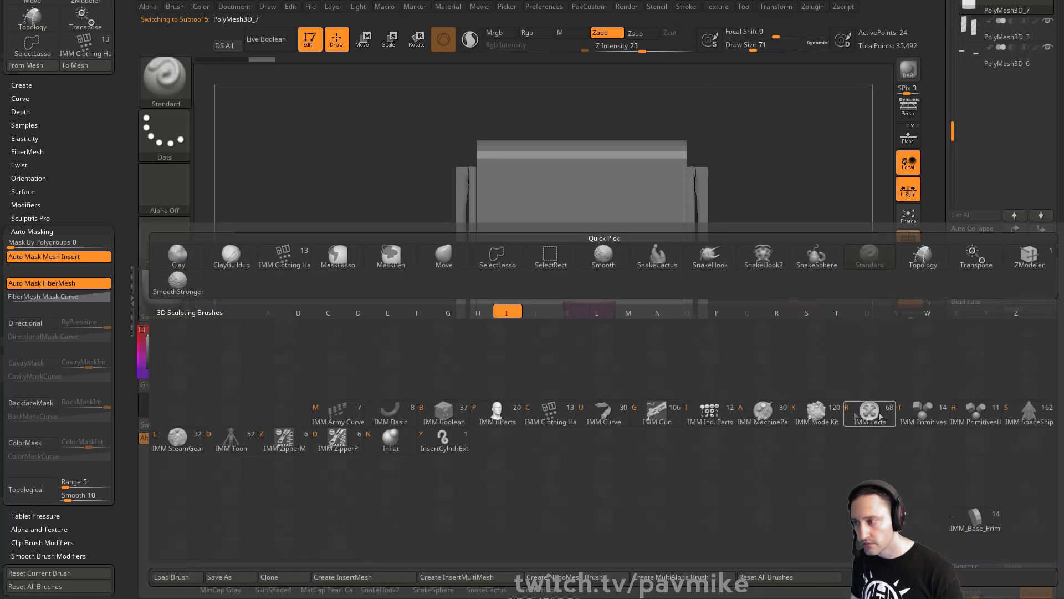
pyautogui.press('c')
pyautogui.press('m')
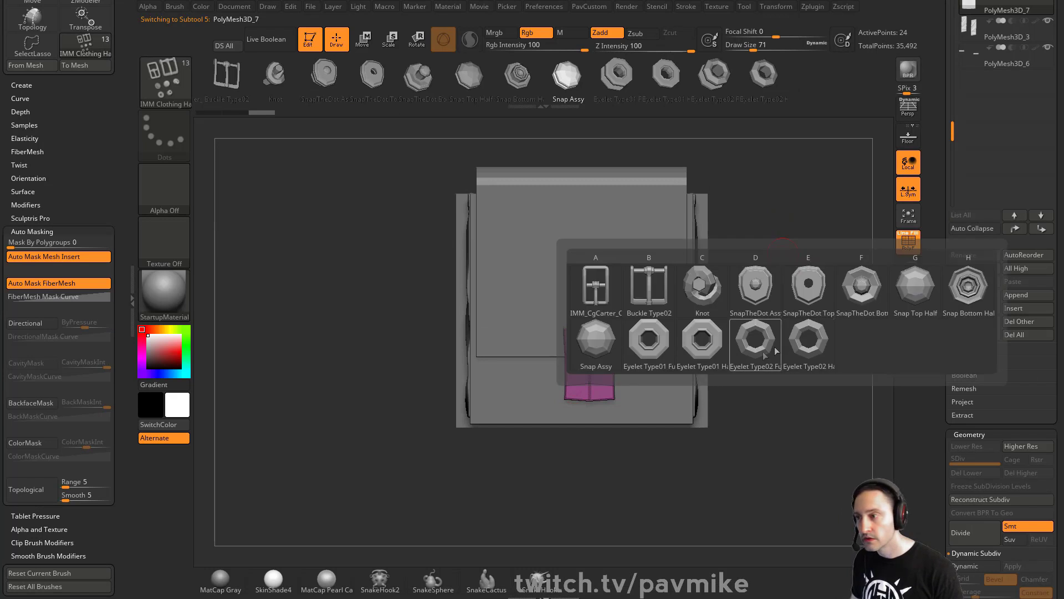
pyautogui.click(594, 353)
pyautogui.moveTo(590, 383); pyautogui.dragTo(602, 391)
# Step: Move the snap slightly inward against the tab and split its unmasked points into a separate subtool
pyautogui.moveTo(811, 330); pyautogui.dragTo(659, 338)
pyautogui.press('w')
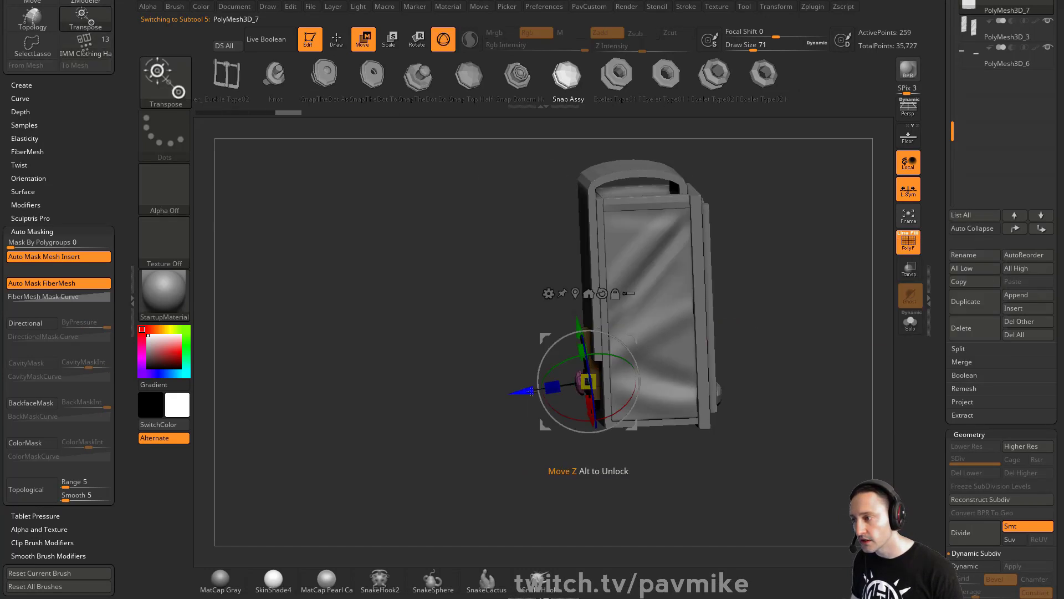
pyautogui.moveTo(532, 392); pyautogui.dragTo(539, 390)
pyautogui.press('q')
pyautogui.press('2')
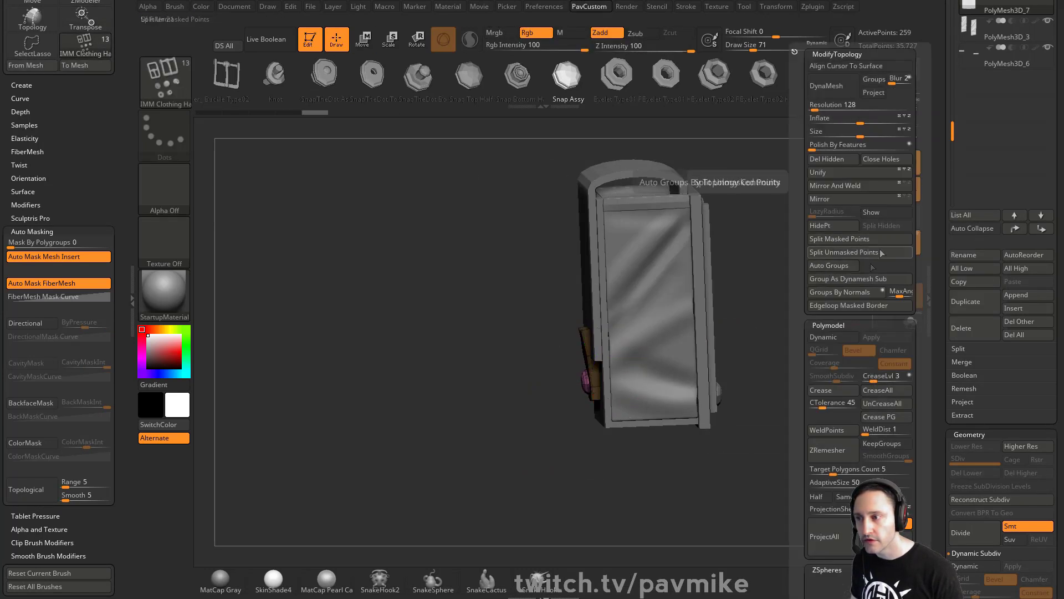
pyautogui.click(849, 256)
pyautogui.moveTo(771, 277); pyautogui.dragTo(785, 295)
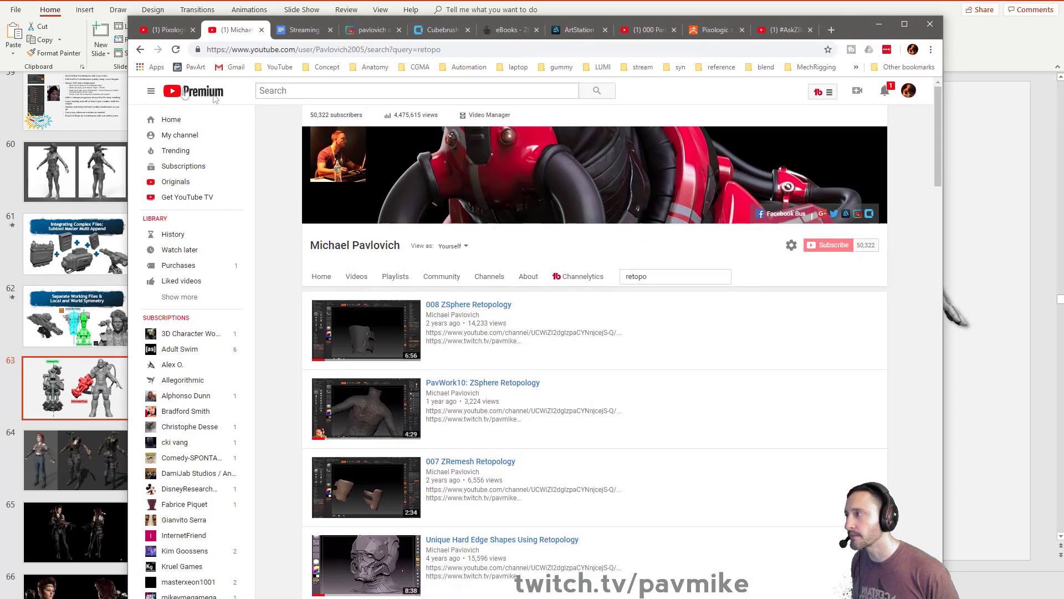
# Step: Switch to YouTube in the browser and look through the Pixologic ZBrush and own-channel playlists, including the Boot Tutorial playlist
pyautogui.click(180, 35)
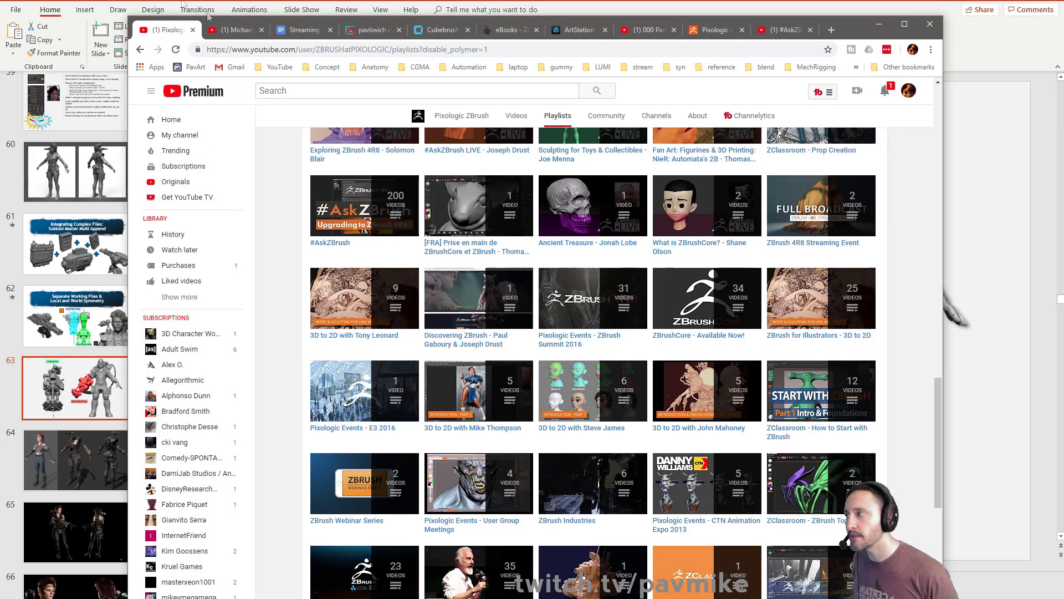
pyautogui.click(240, 31)
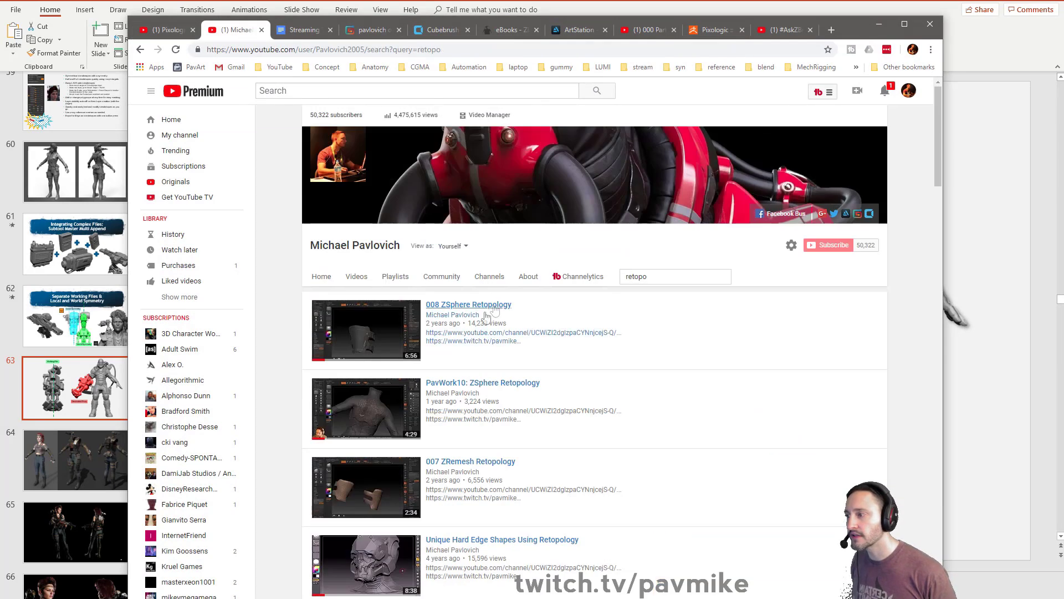
pyautogui.click(394, 276)
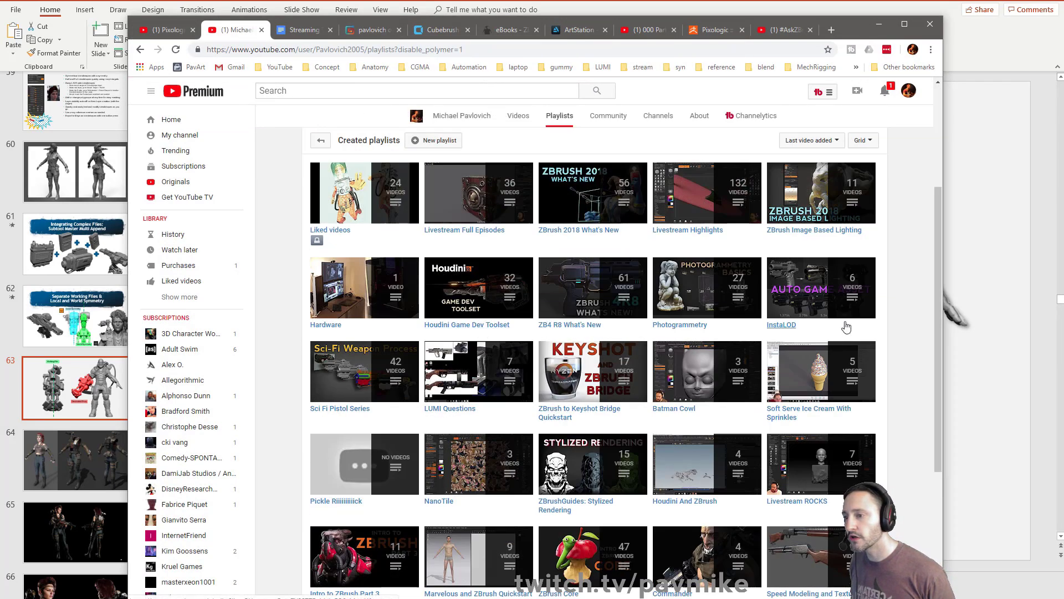
pyautogui.scroll(-2, 476, 325)
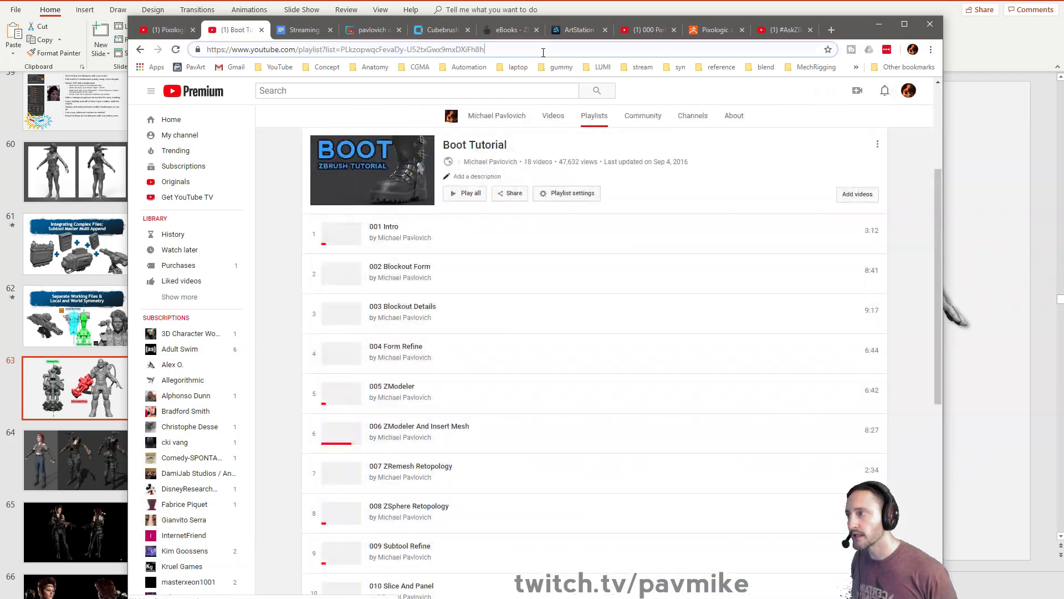
pyautogui.click(542, 52)
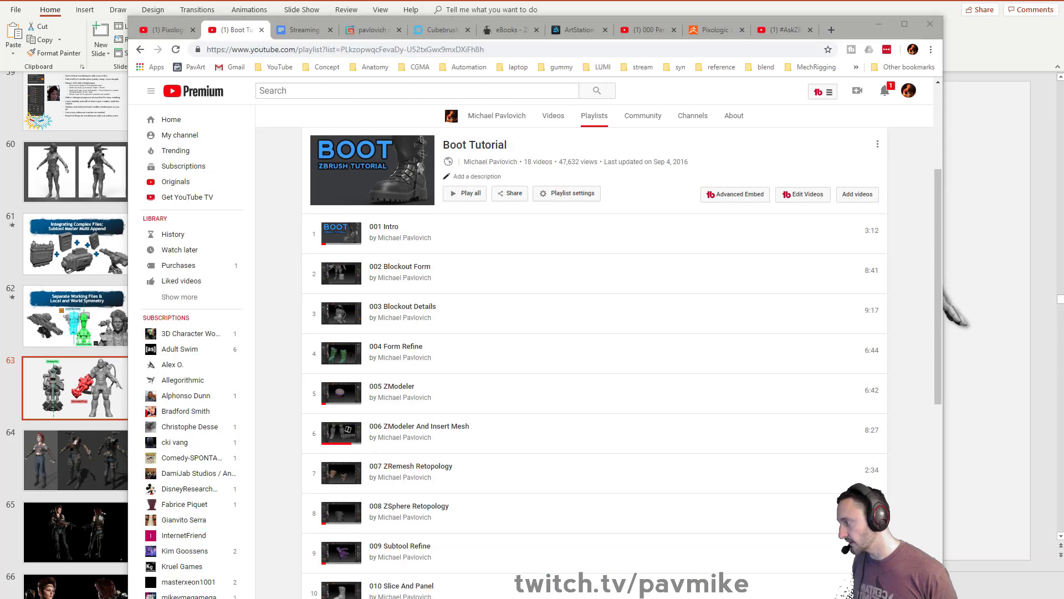
pyautogui.click(140, 49)
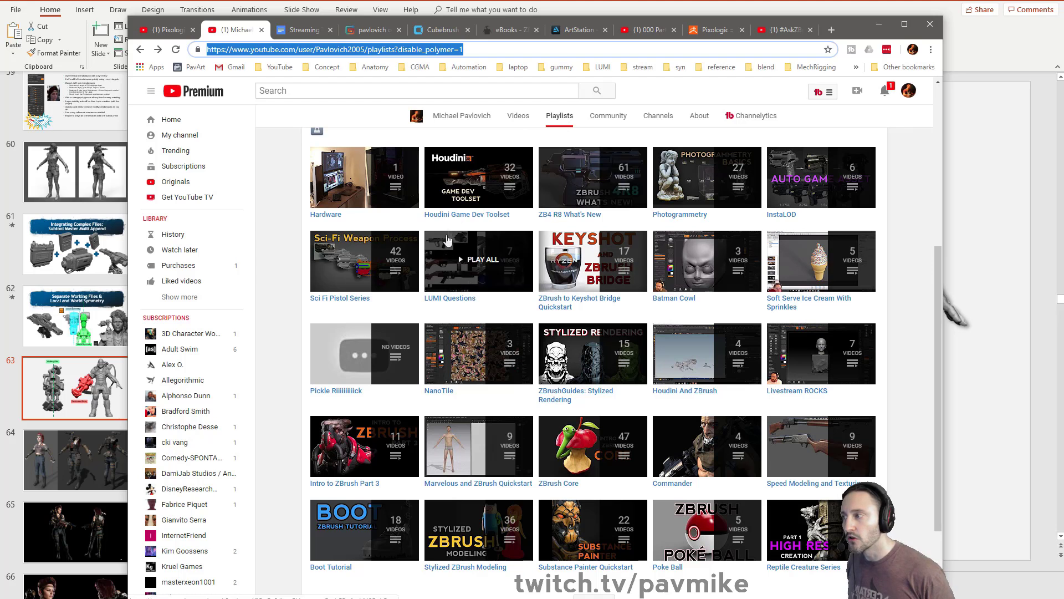
# Step: Open PavWork01 Full Episode from the Livestream Full Episodes playlist and skip to about 2:44:57
pyautogui.scroll(3, 536, 243)
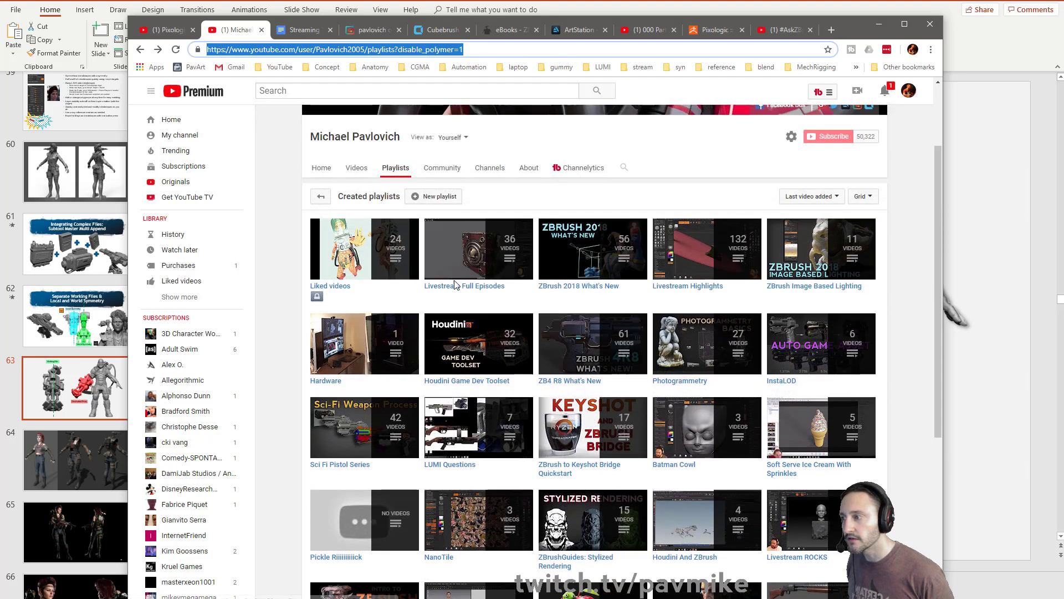
pyautogui.click(455, 286)
pyautogui.scroll(1, 456, 288)
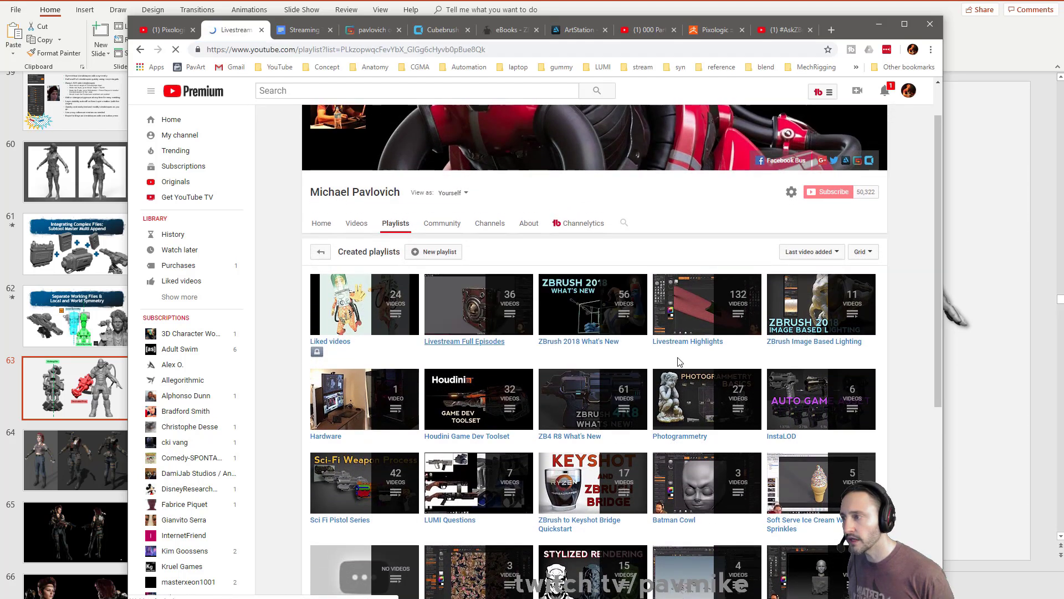
pyautogui.scroll(-20, 429, 391)
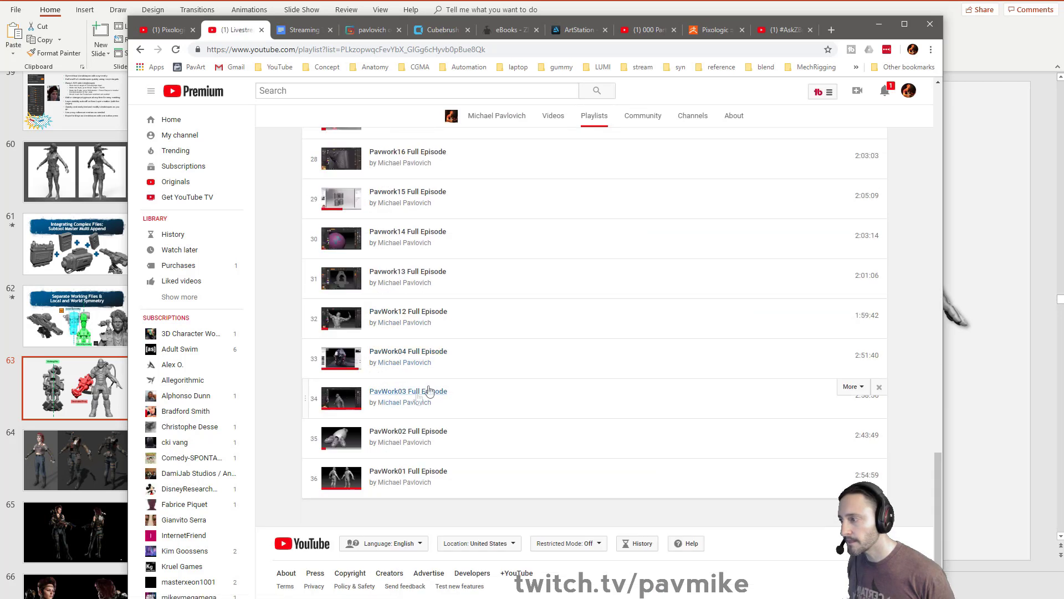
pyautogui.click(395, 476)
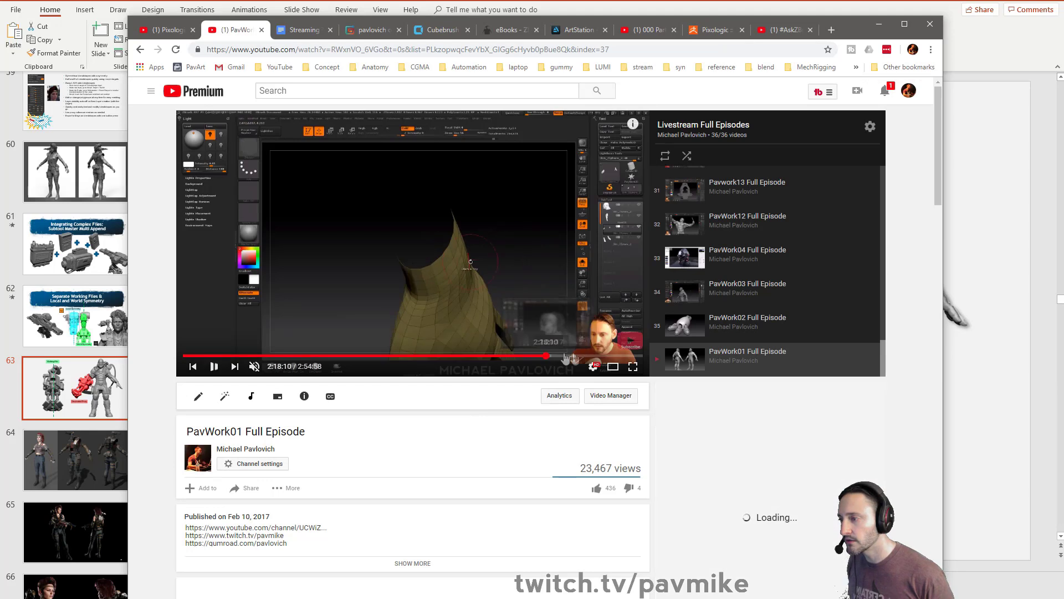
pyautogui.moveTo(568, 358); pyautogui.dragTo(617, 355)
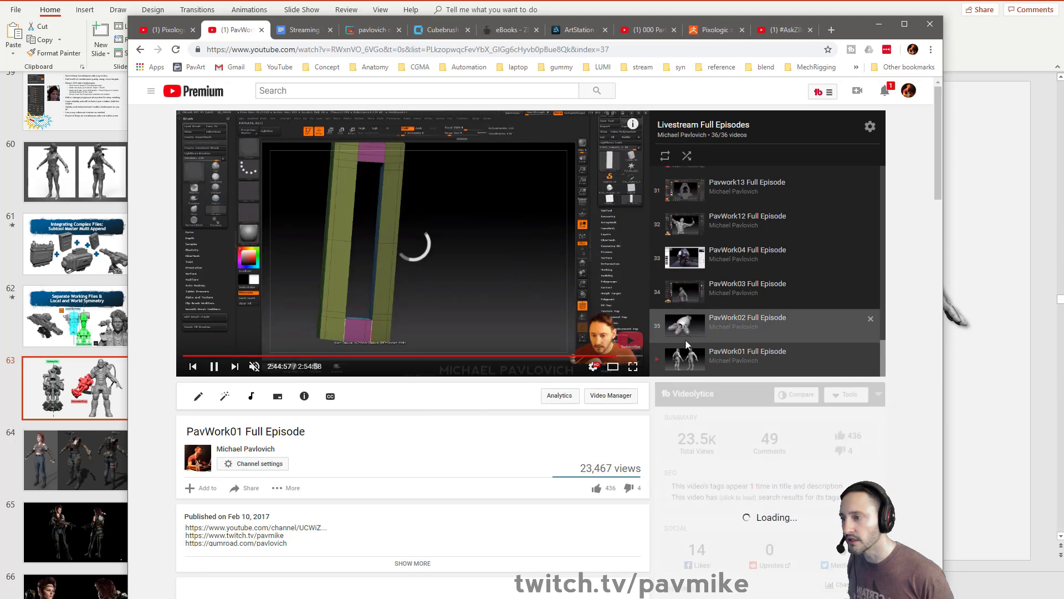
# Step: Search the YouTube channel for "pouch" and open the video PavWork 05: Mag Pouch Blockout Part 1
pyautogui.hotkey('alt', 'Tab')
pyautogui.hotkey('alt', 'Tab')
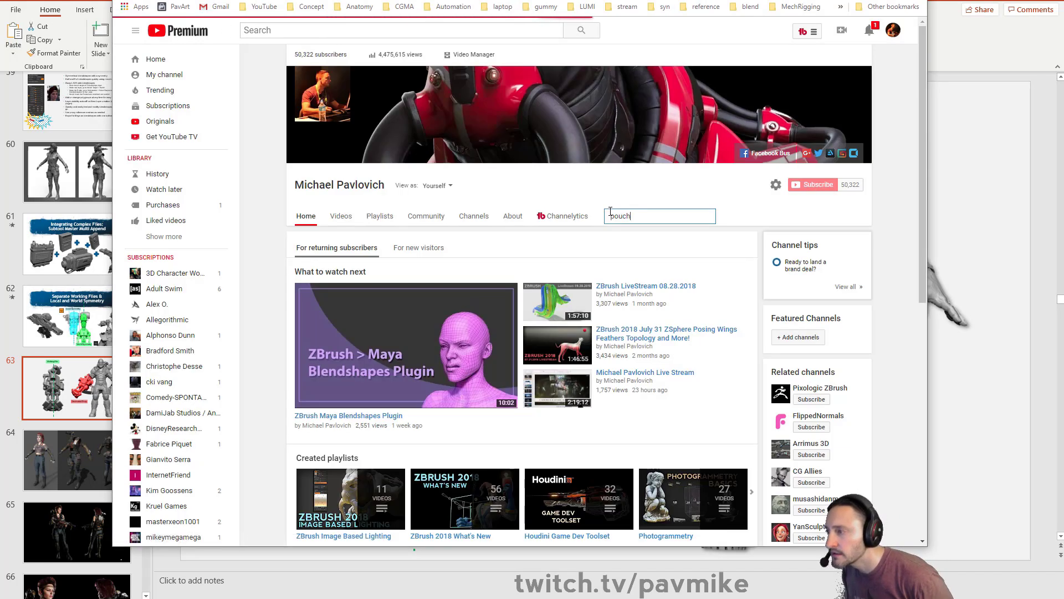
pyautogui.scroll(-3, 609, 211)
pyautogui.scroll(1, 492, 198)
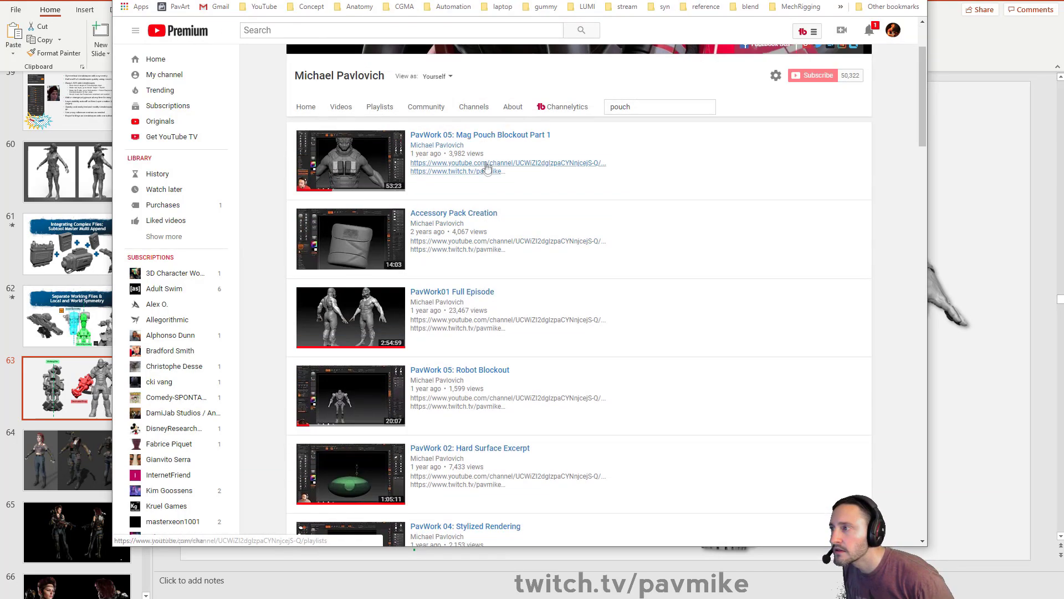
pyautogui.click(489, 136)
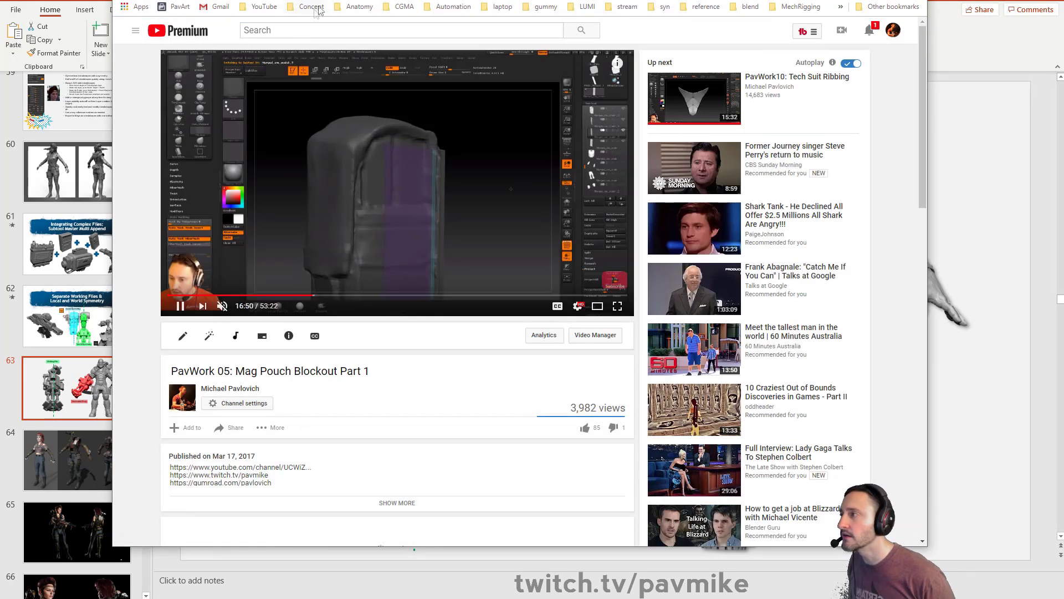